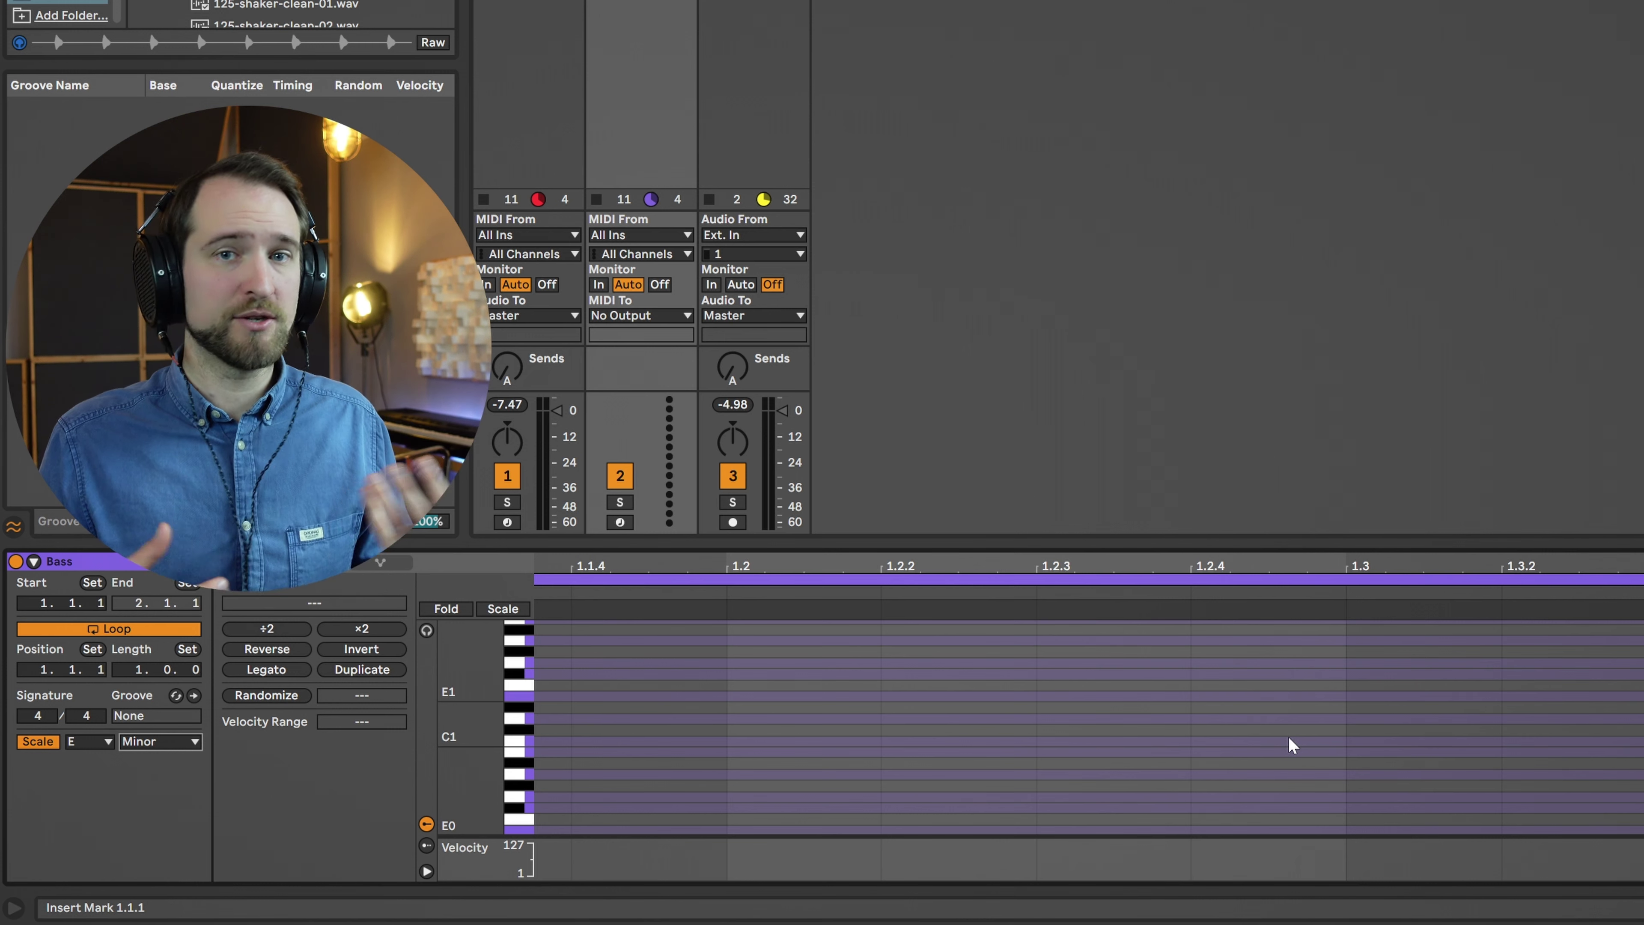
# Draw one long sustained E1 note across the Bass clip.
pyautogui.doubleClick(544, 694)
pyautogui.moveTo(564, 695); pyautogui.dragTo(1293, 692)
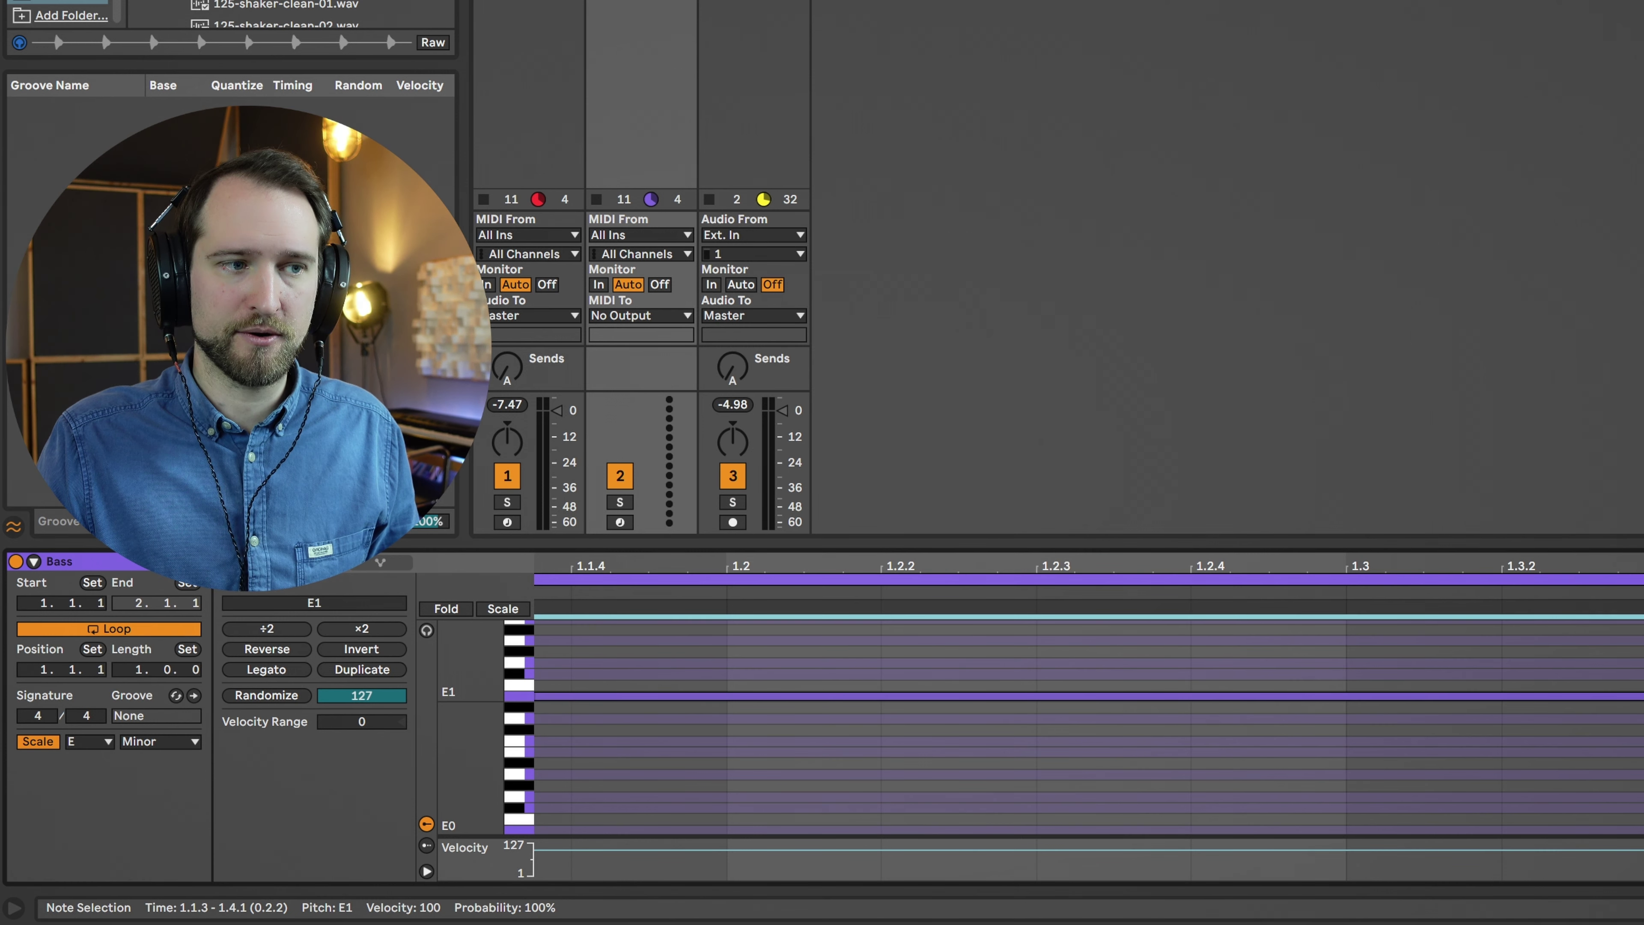
# Find the Chord, Arpeggiator and Analog devices in the browser and add them to the Bass track in that order.
pyautogui.hotkey('ctrl', 'f')
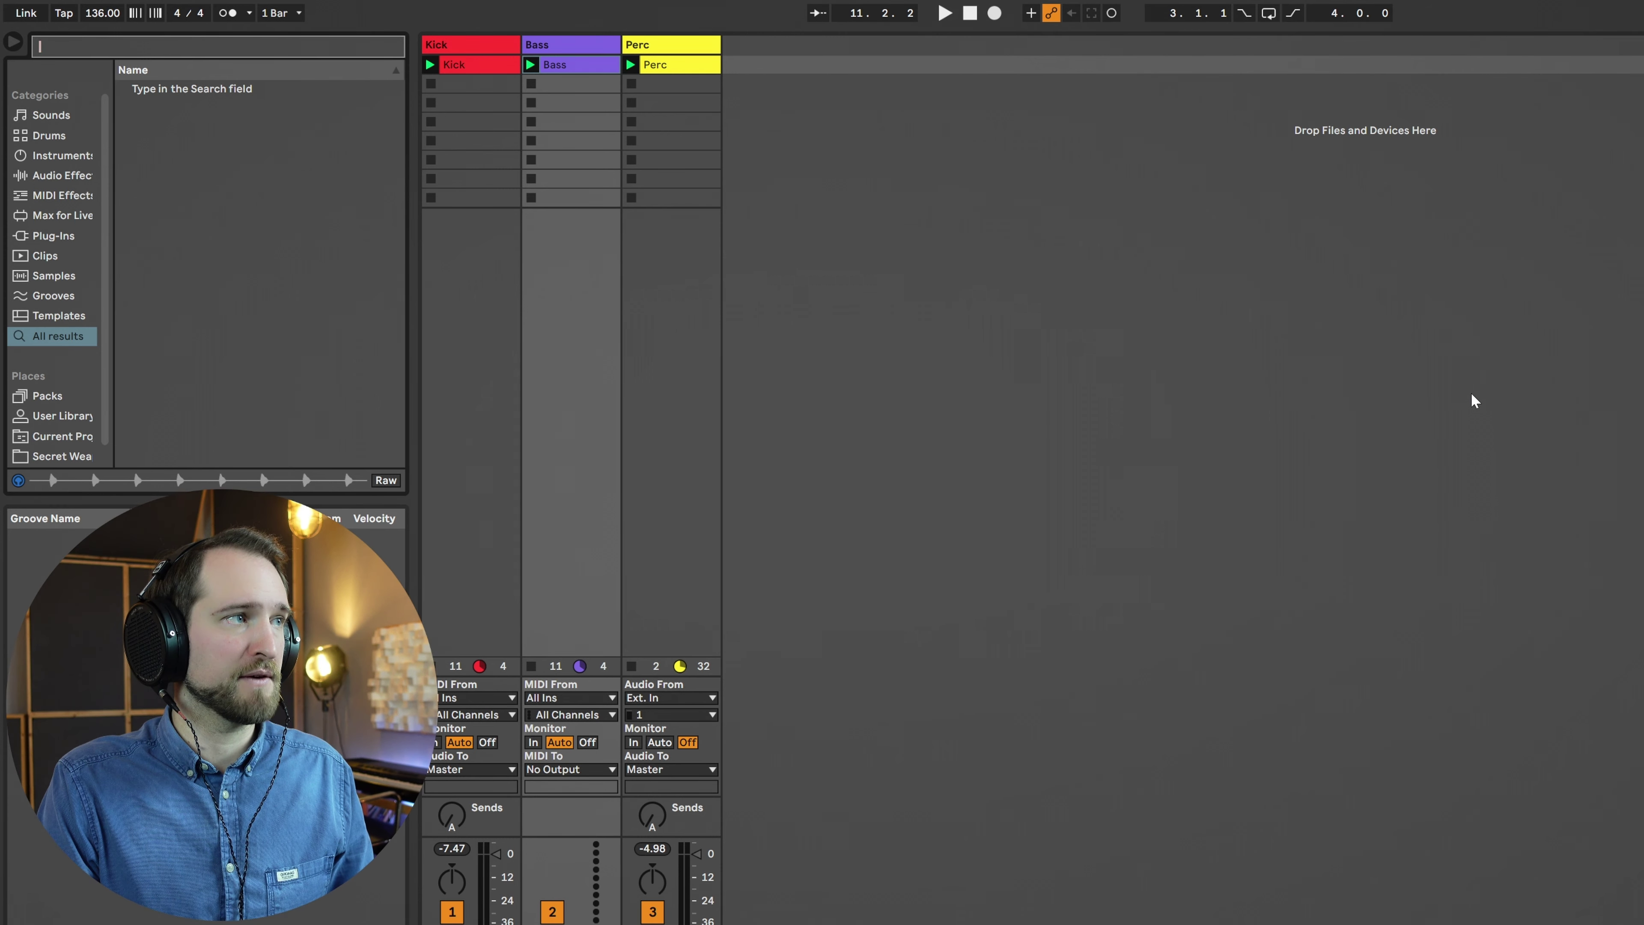
pyautogui.write('chord')
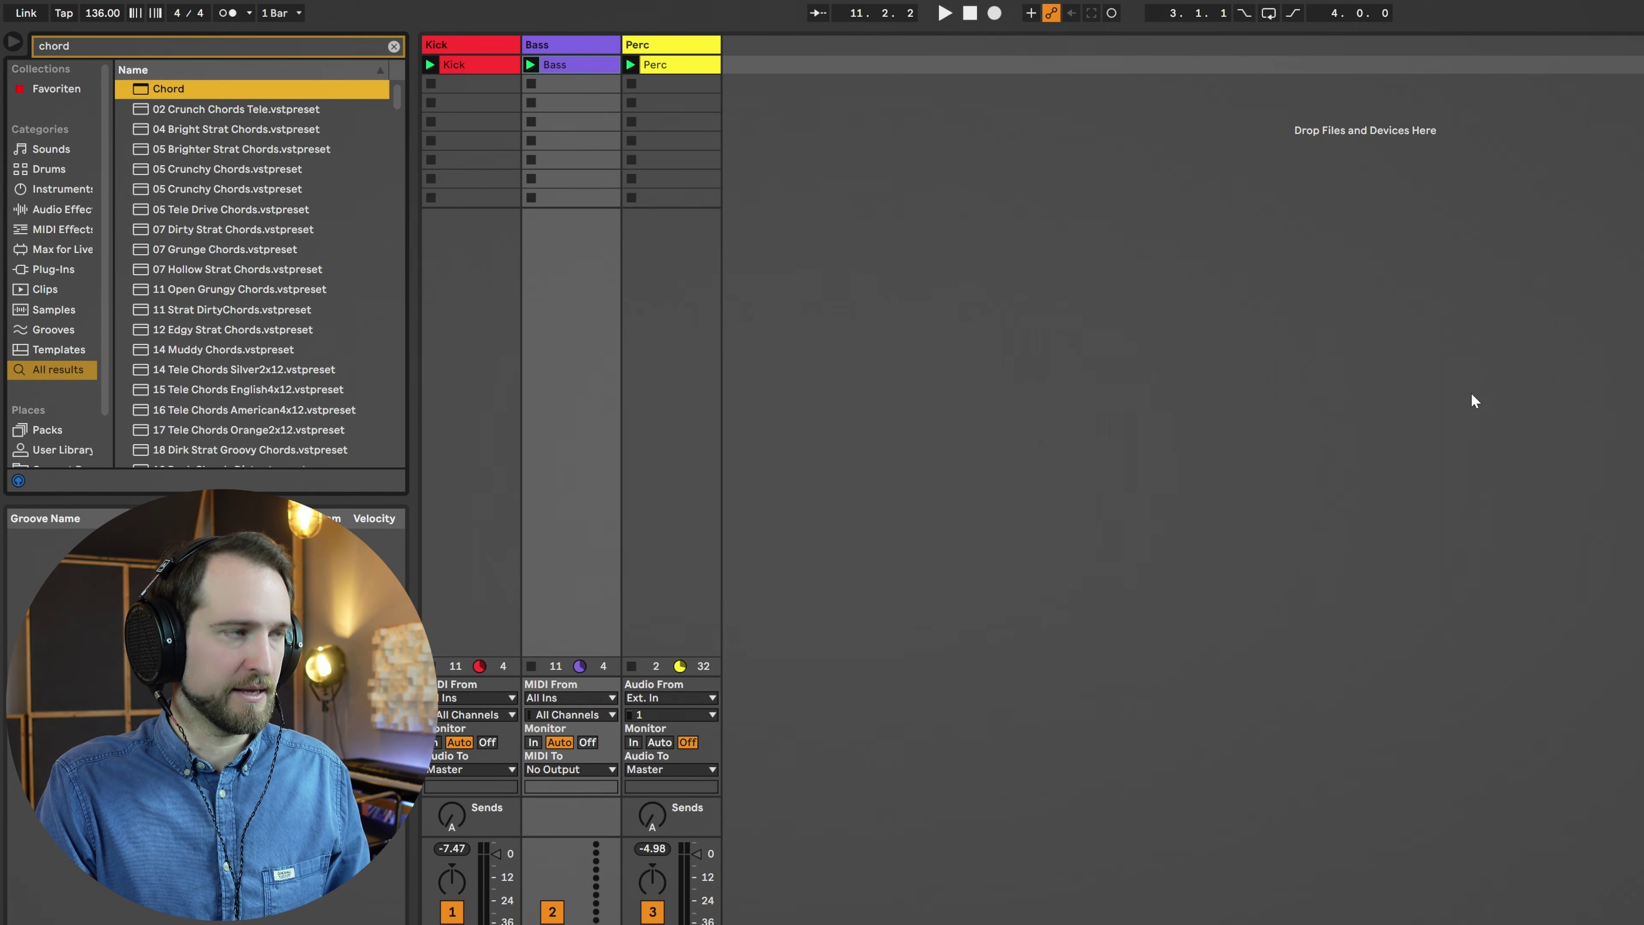
pyautogui.write('arp')
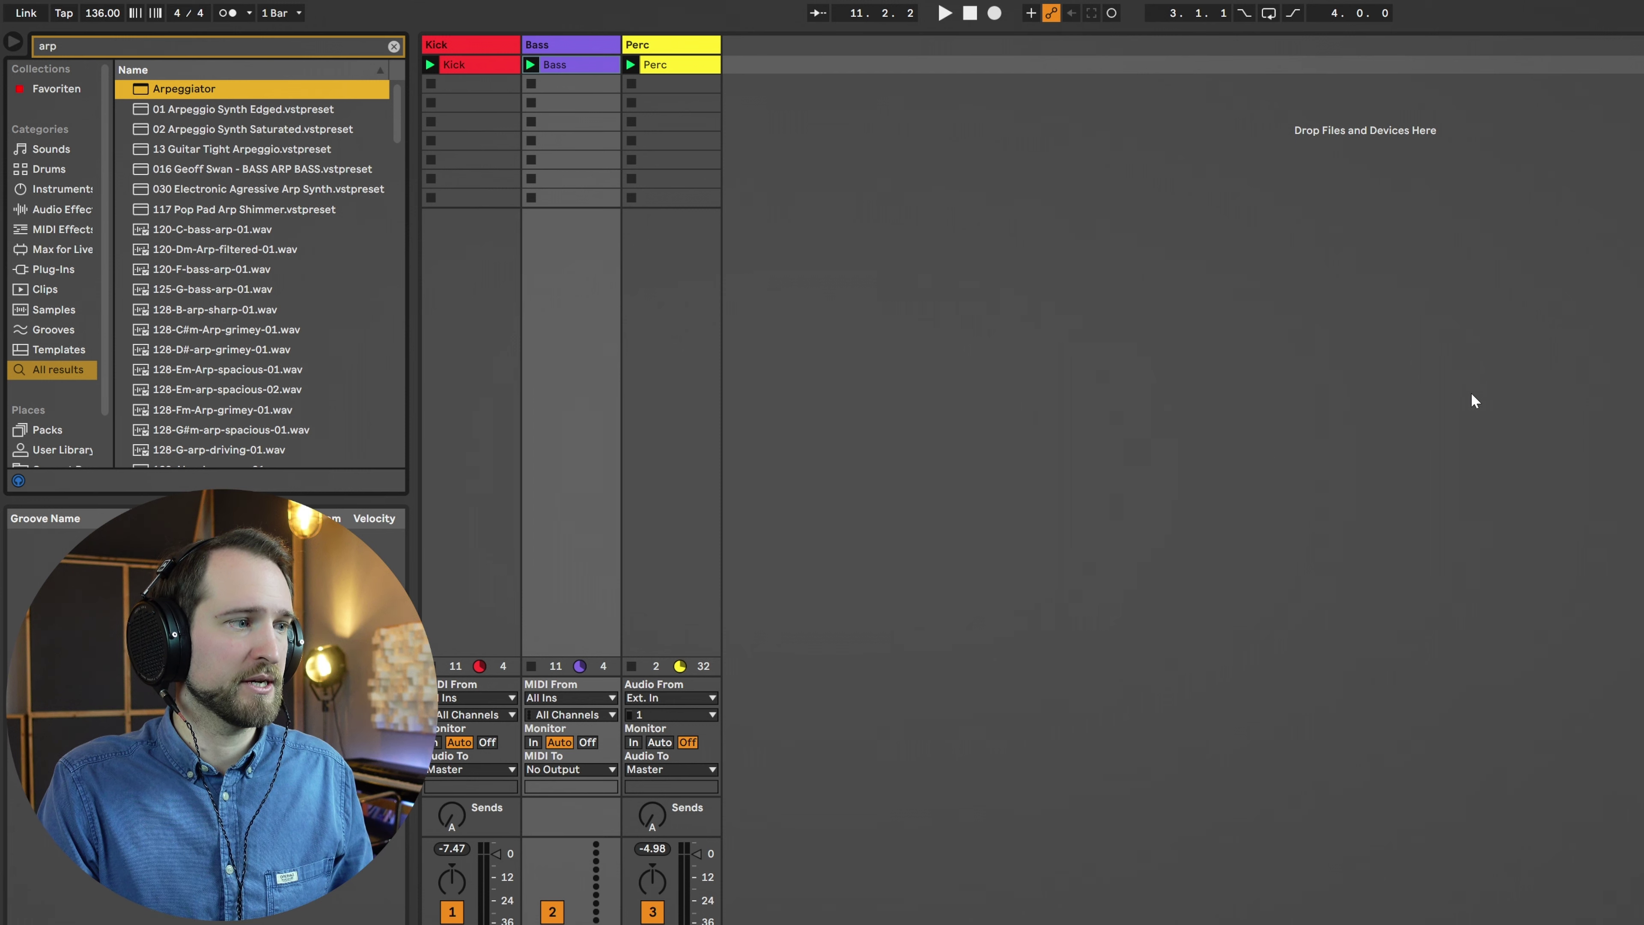
pyautogui.hotkey('ctrl', 'f')
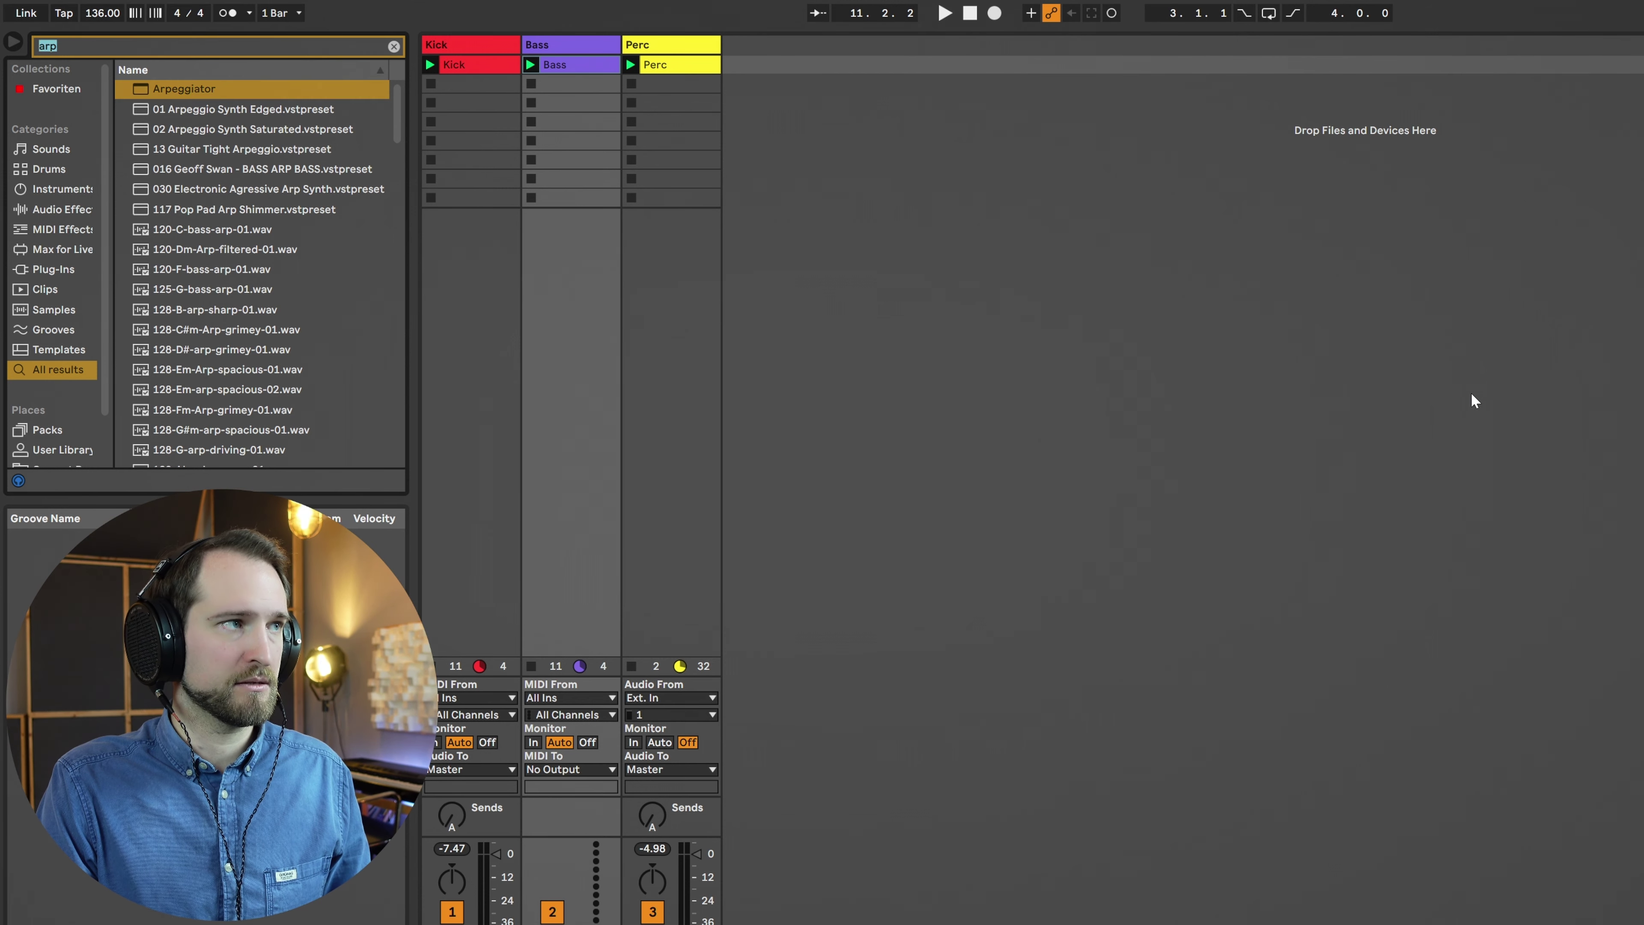
pyautogui.write('anal')
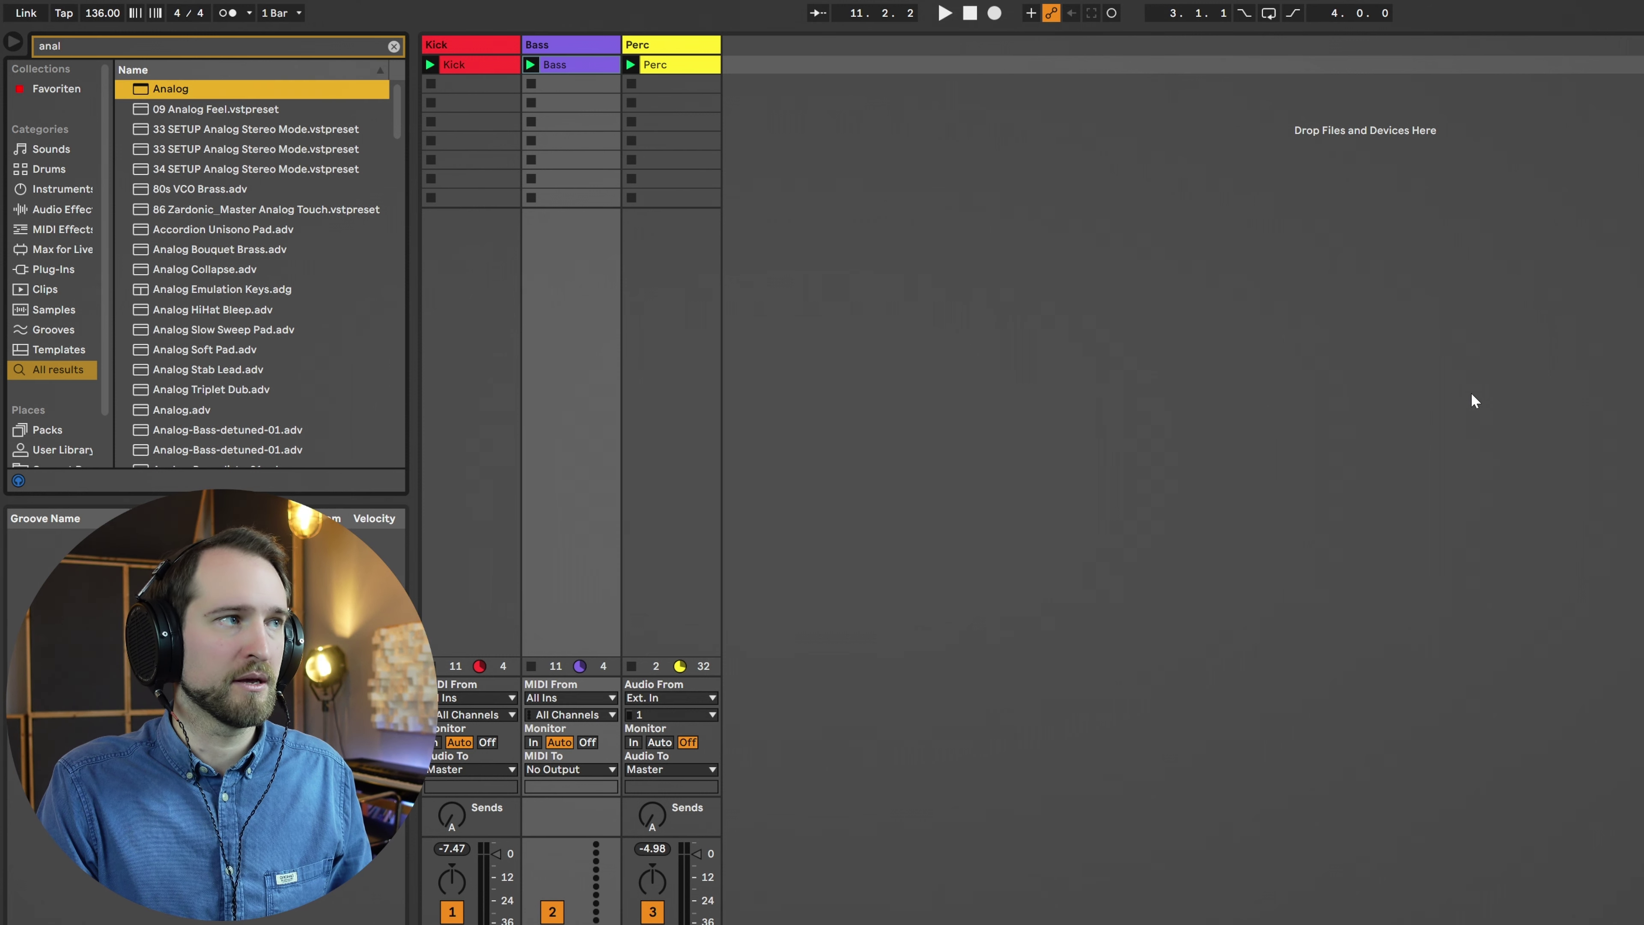
pyautogui.press('Return')
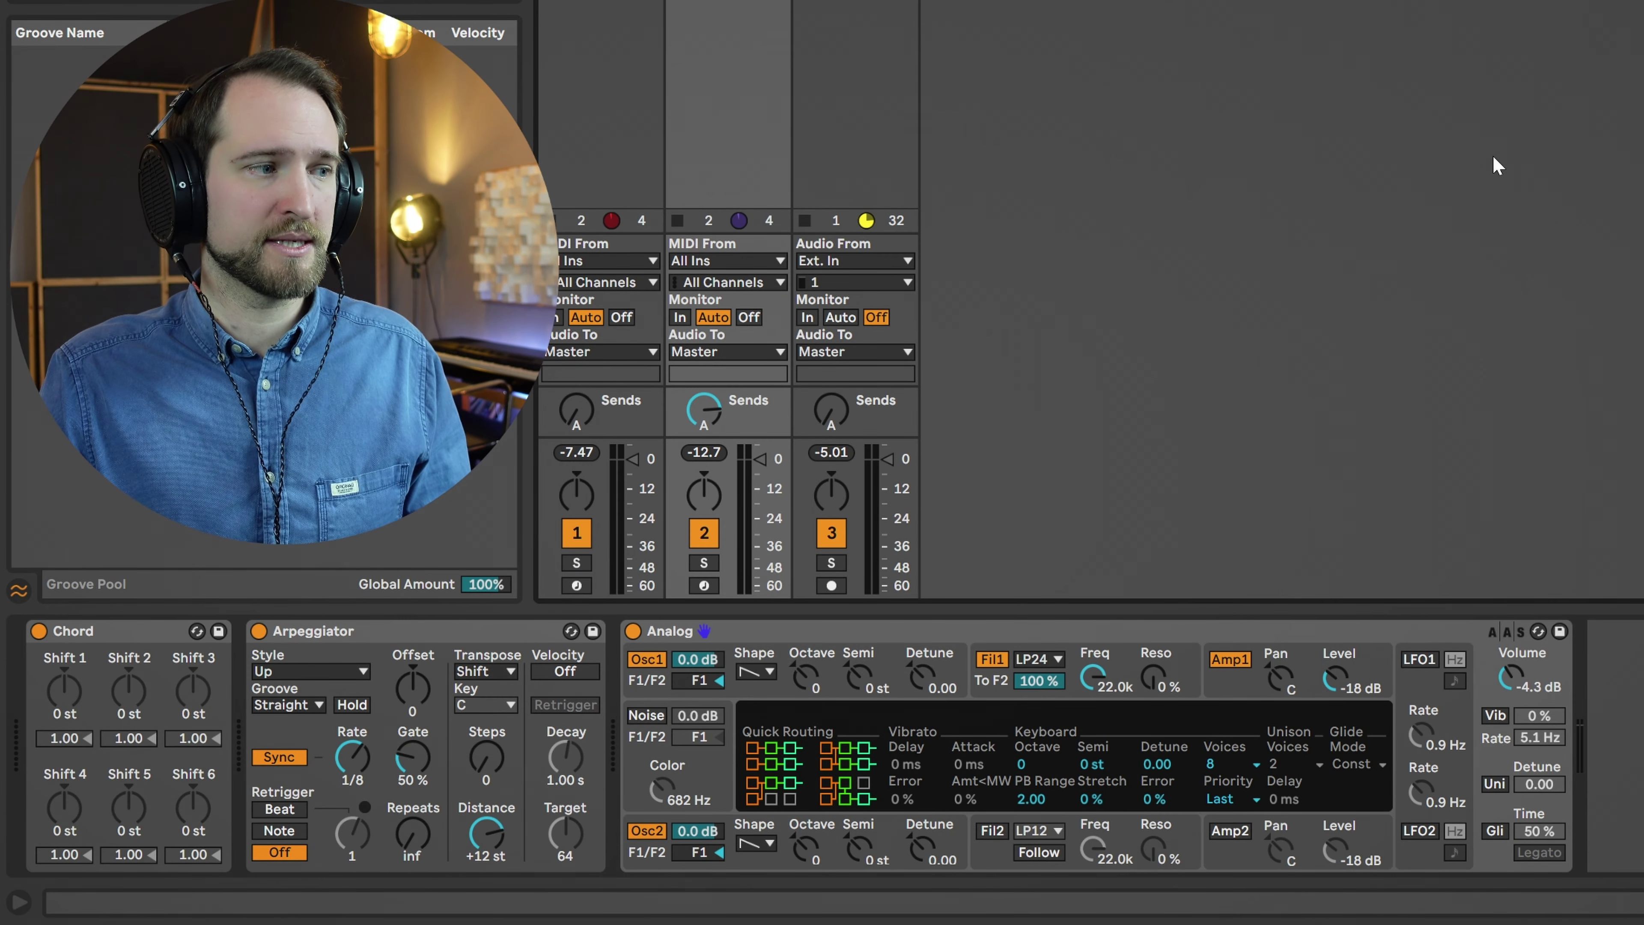
# Play the bassline and set the Arpeggiator's Rate to 1/16 and its Style to Down.
pyautogui.press('space')
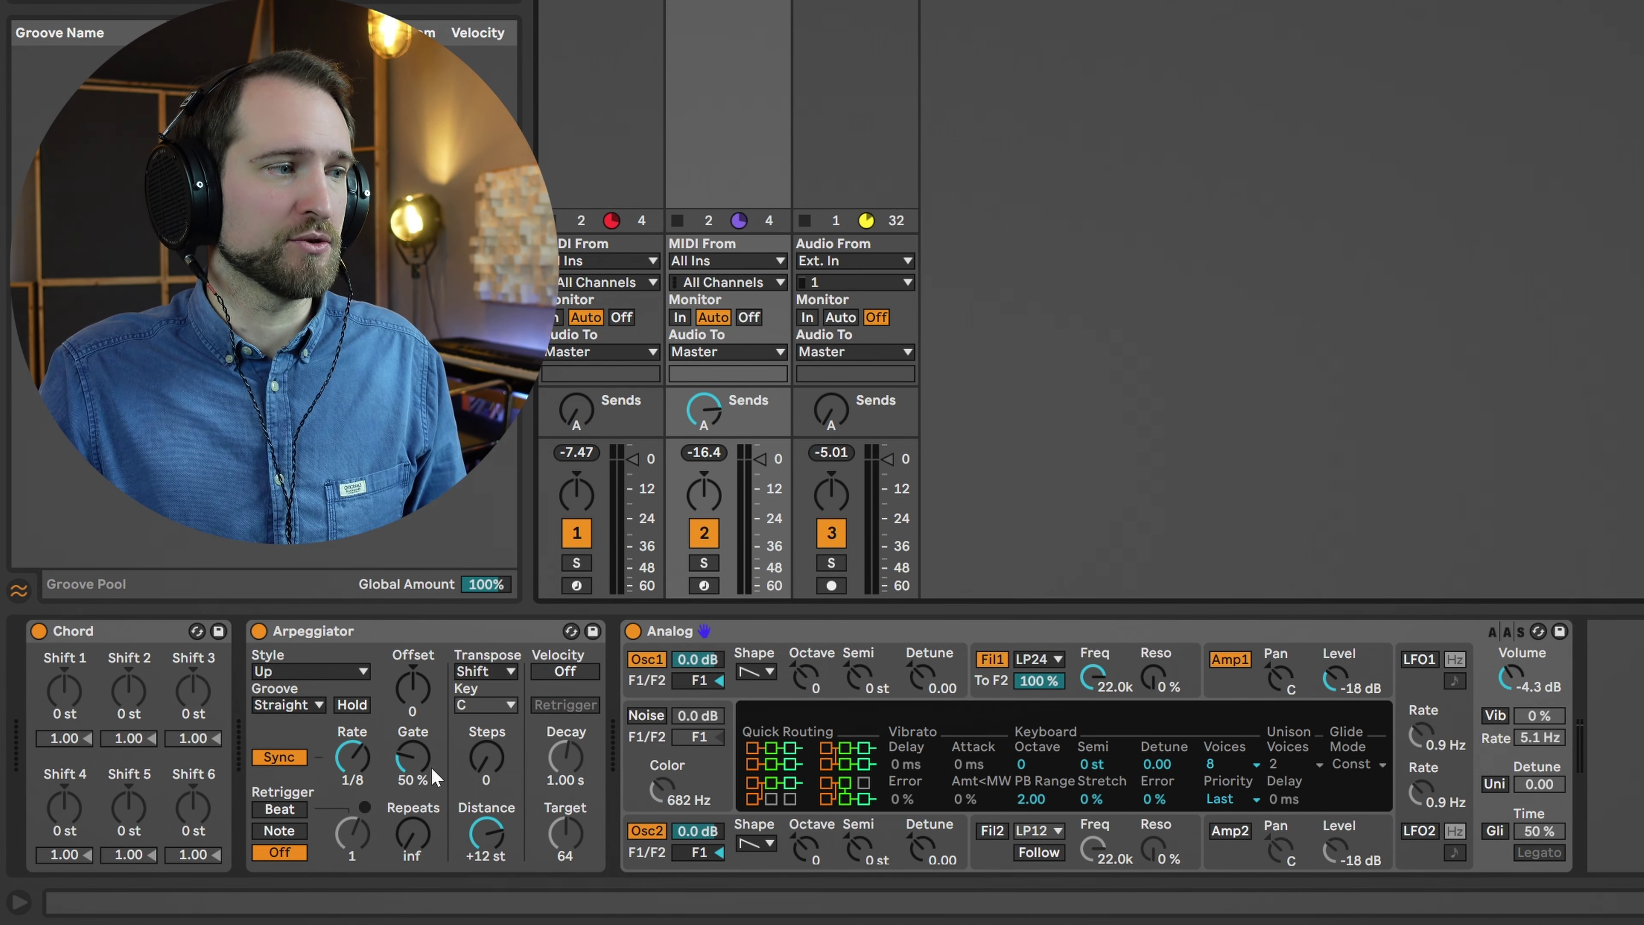
pyautogui.click(351, 756)
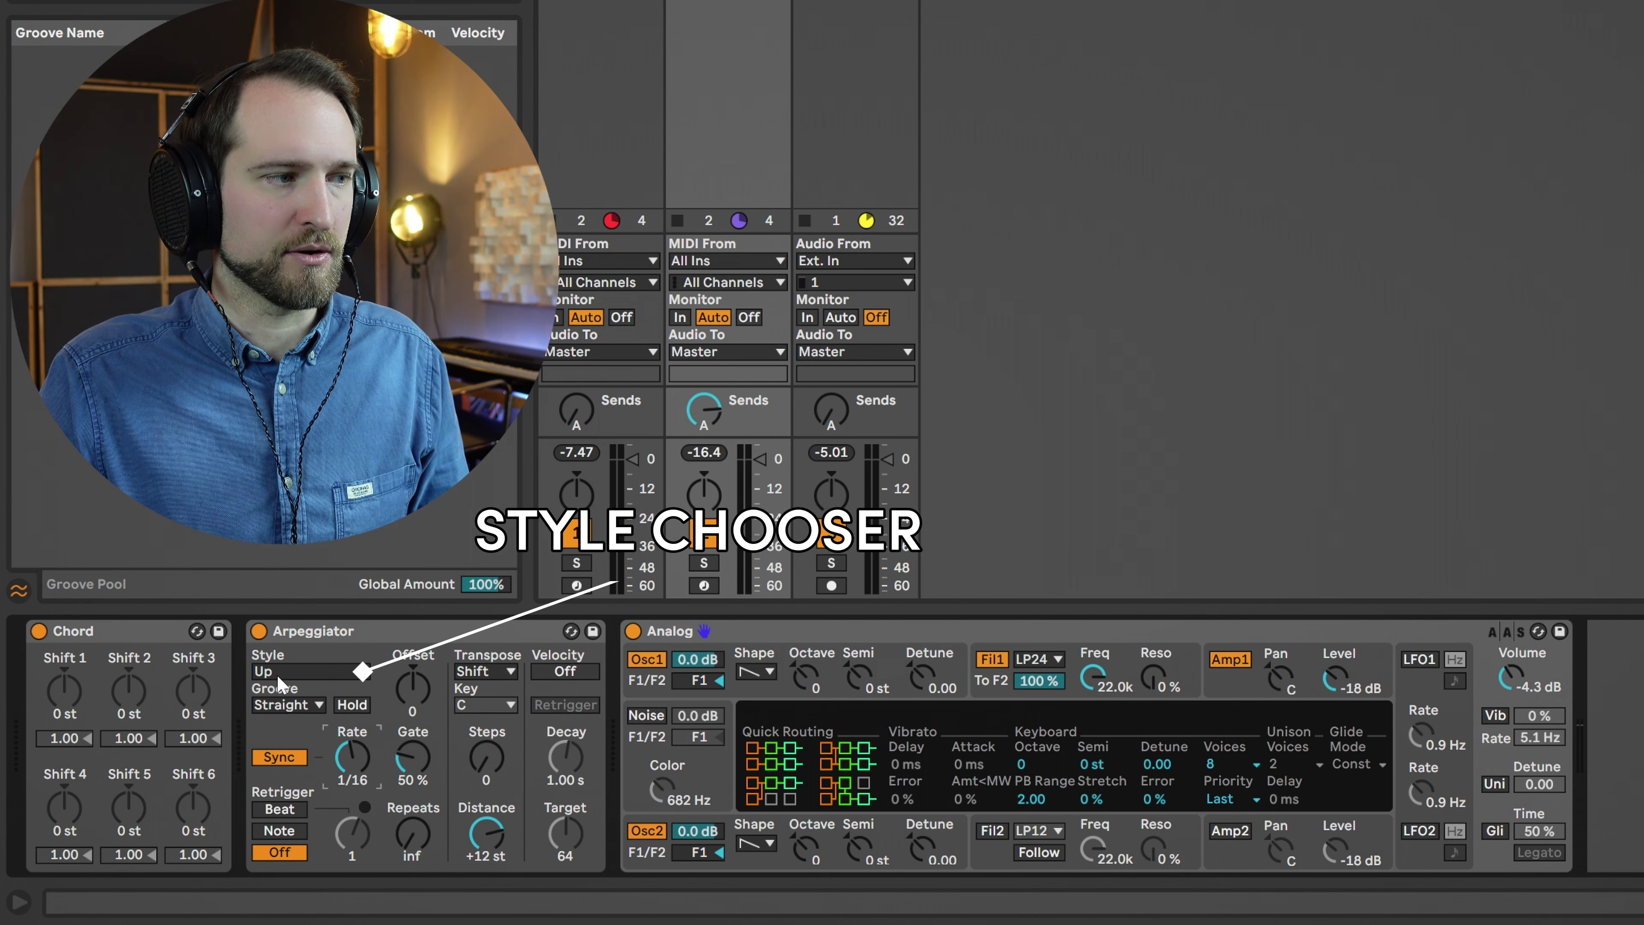
pyautogui.click(330, 681)
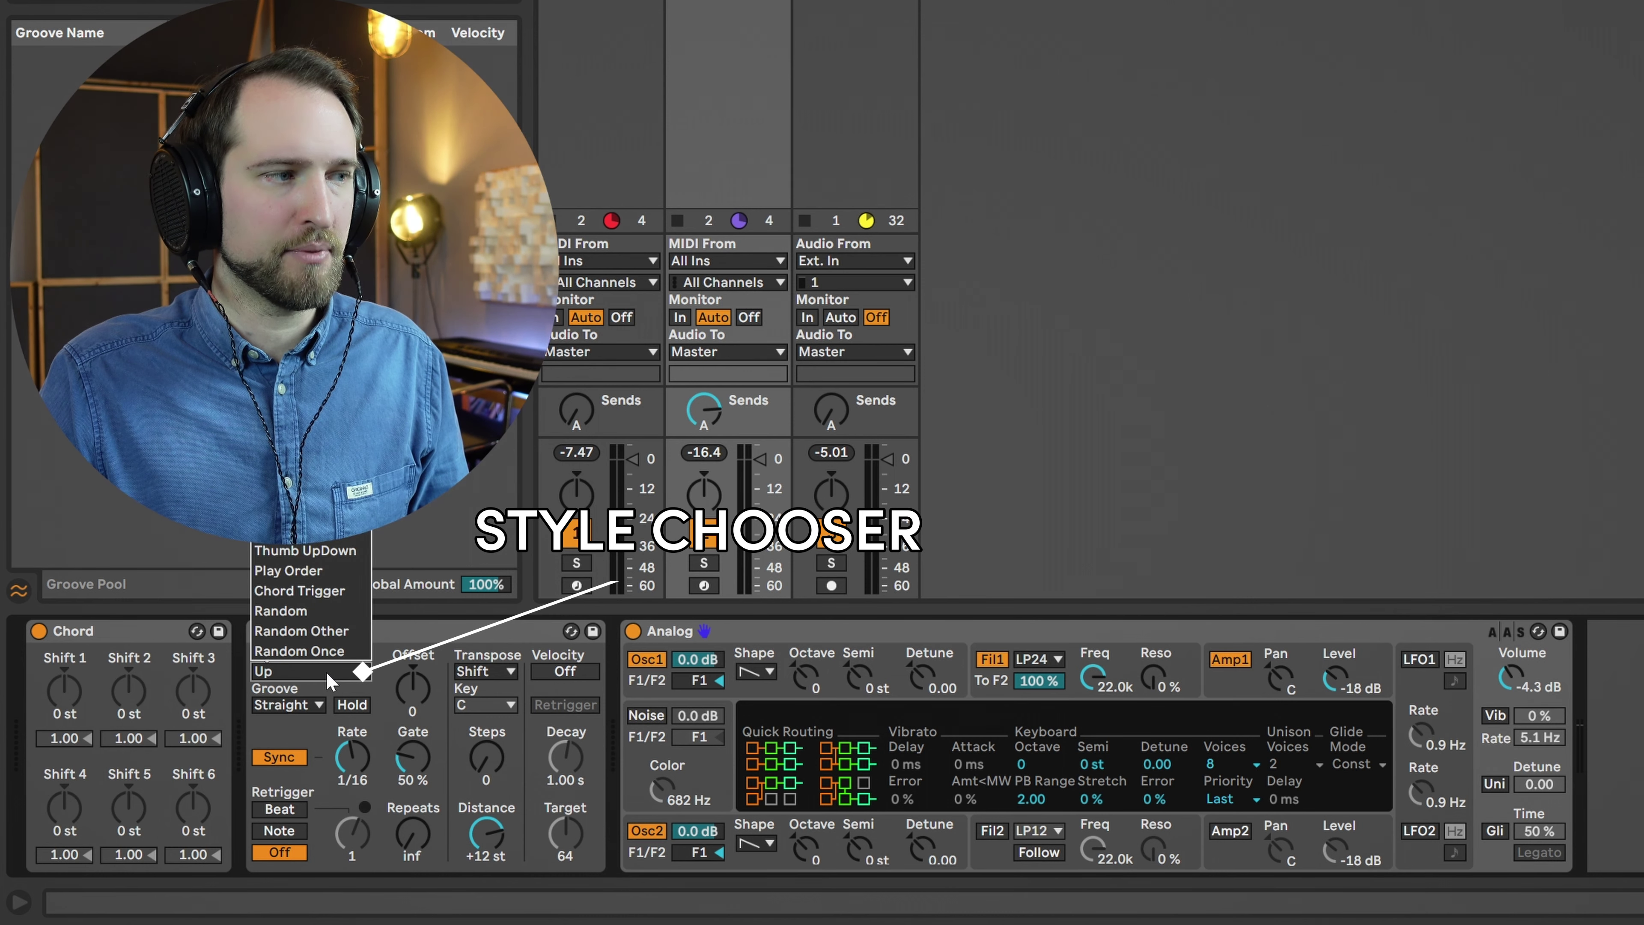
pyautogui.click(305, 329)
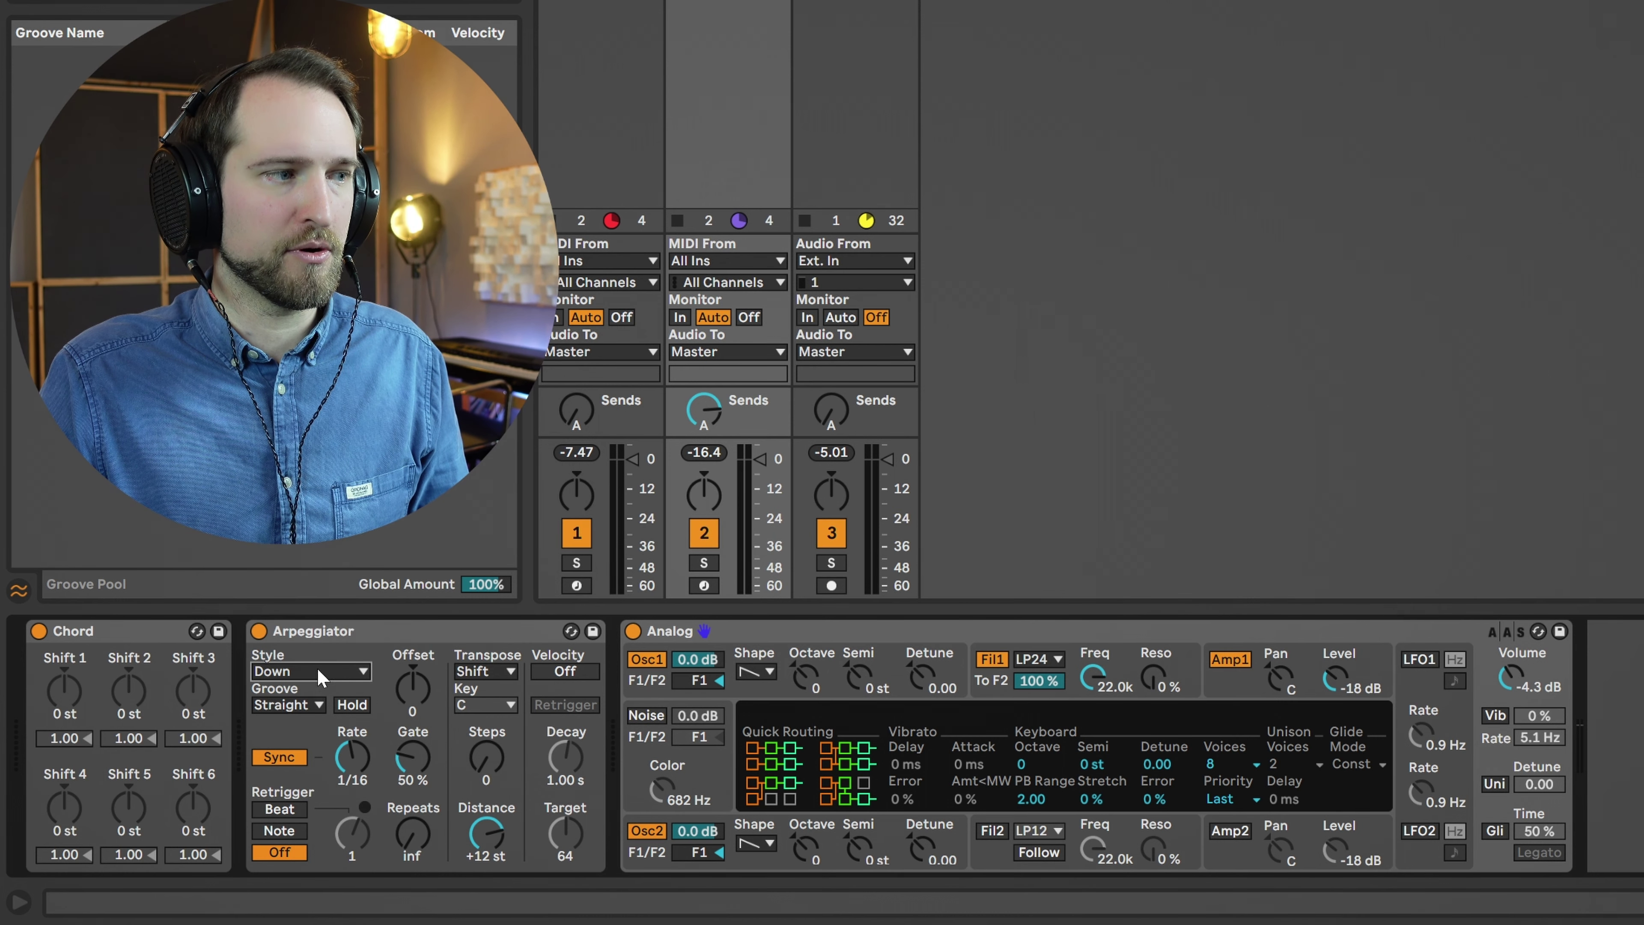
pyautogui.click(317, 670)
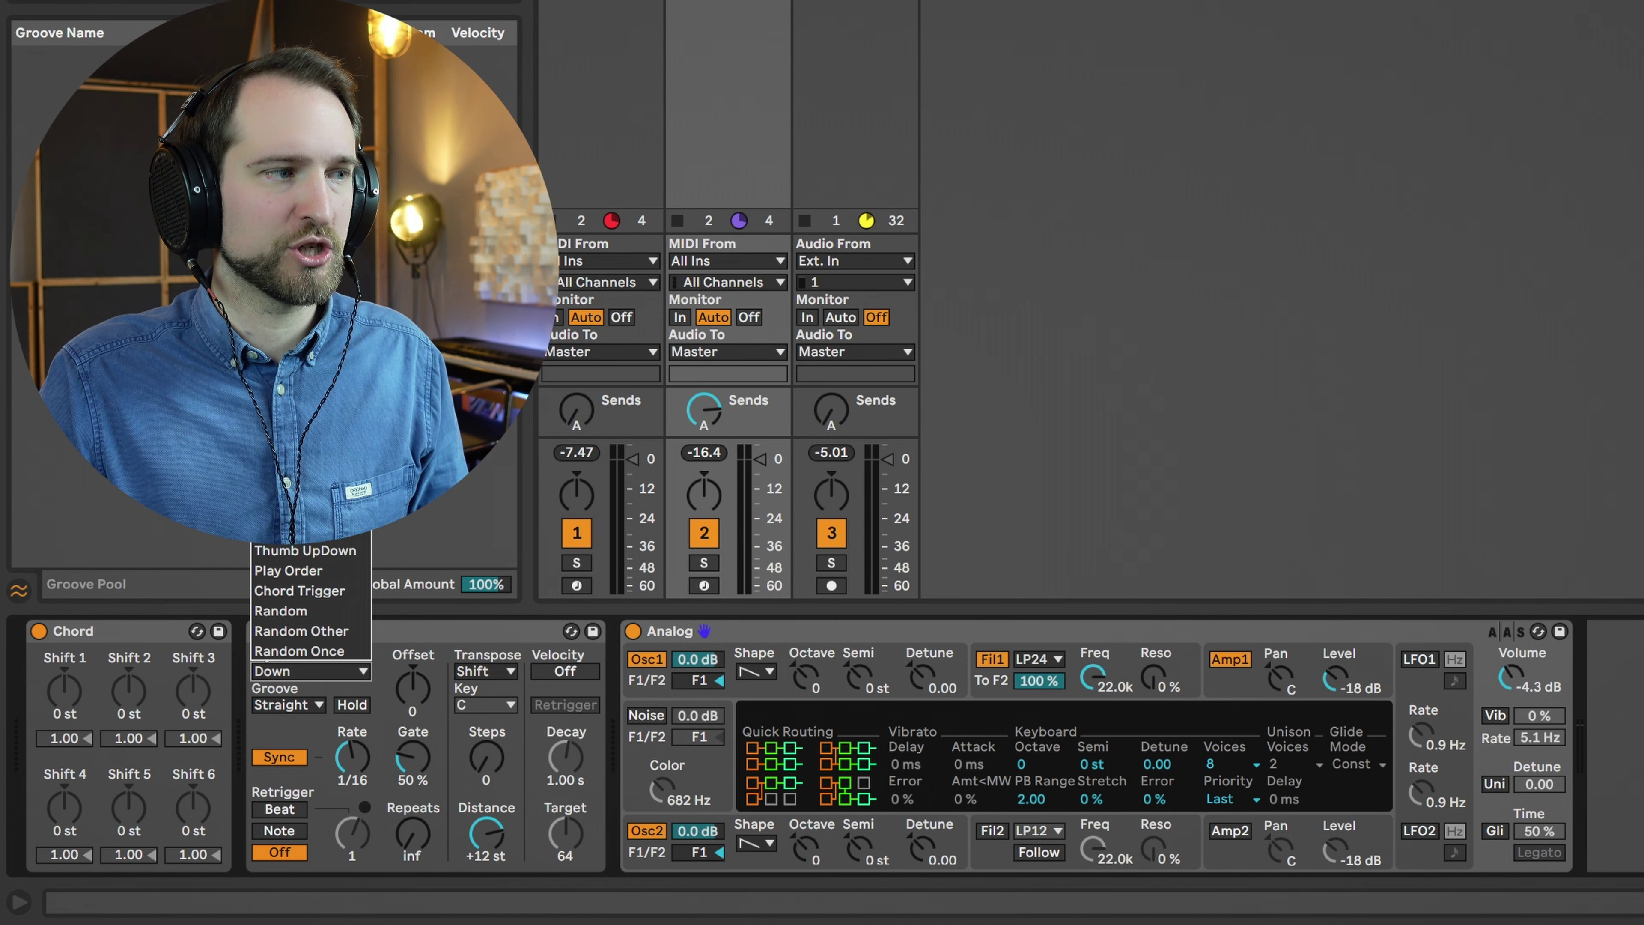
pyautogui.click(407, 648)
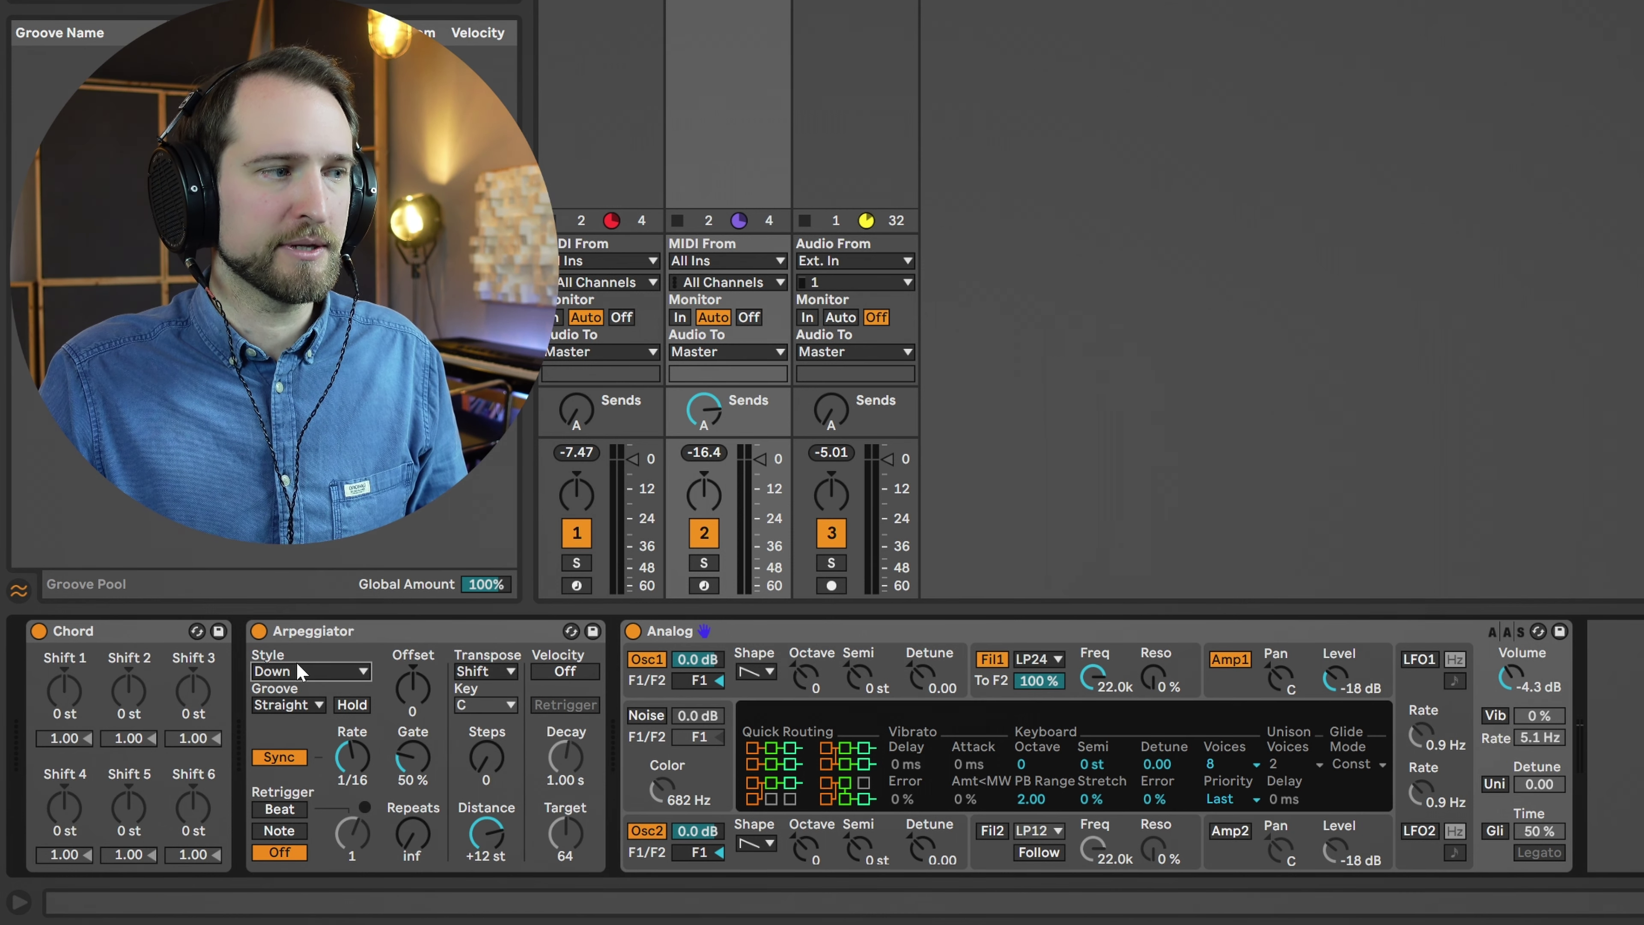
# Try a sawtooth shape on Analog's oscillator 1 together with a rectangle shape on oscillator 2.
pyautogui.click(72, 636)
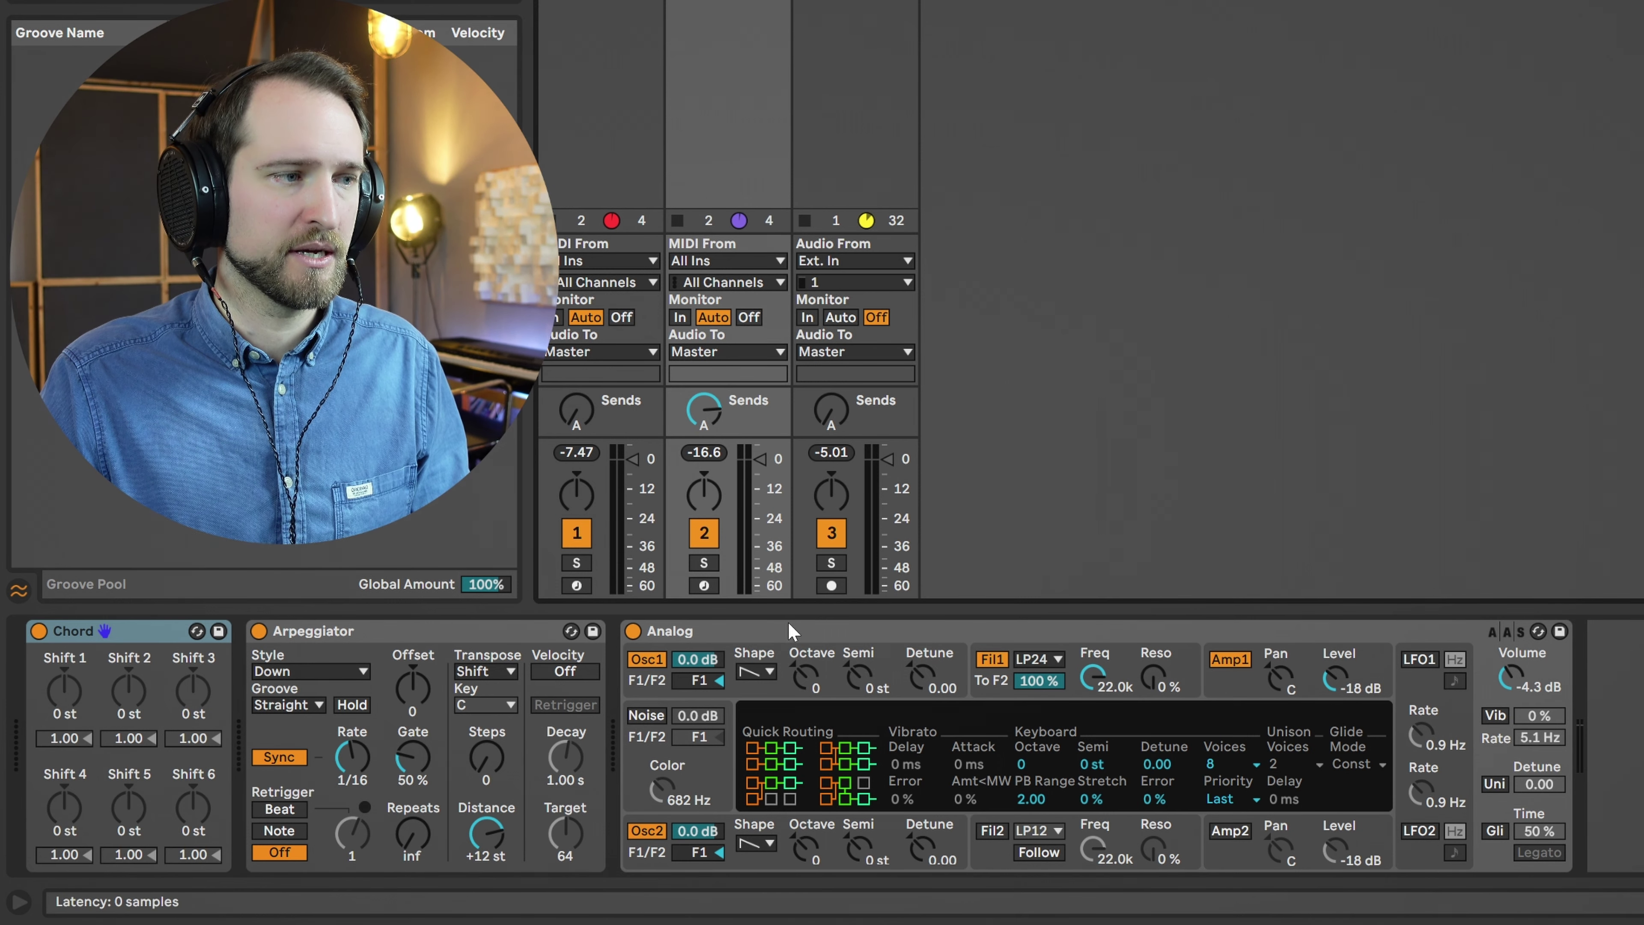
pyautogui.click(763, 679)
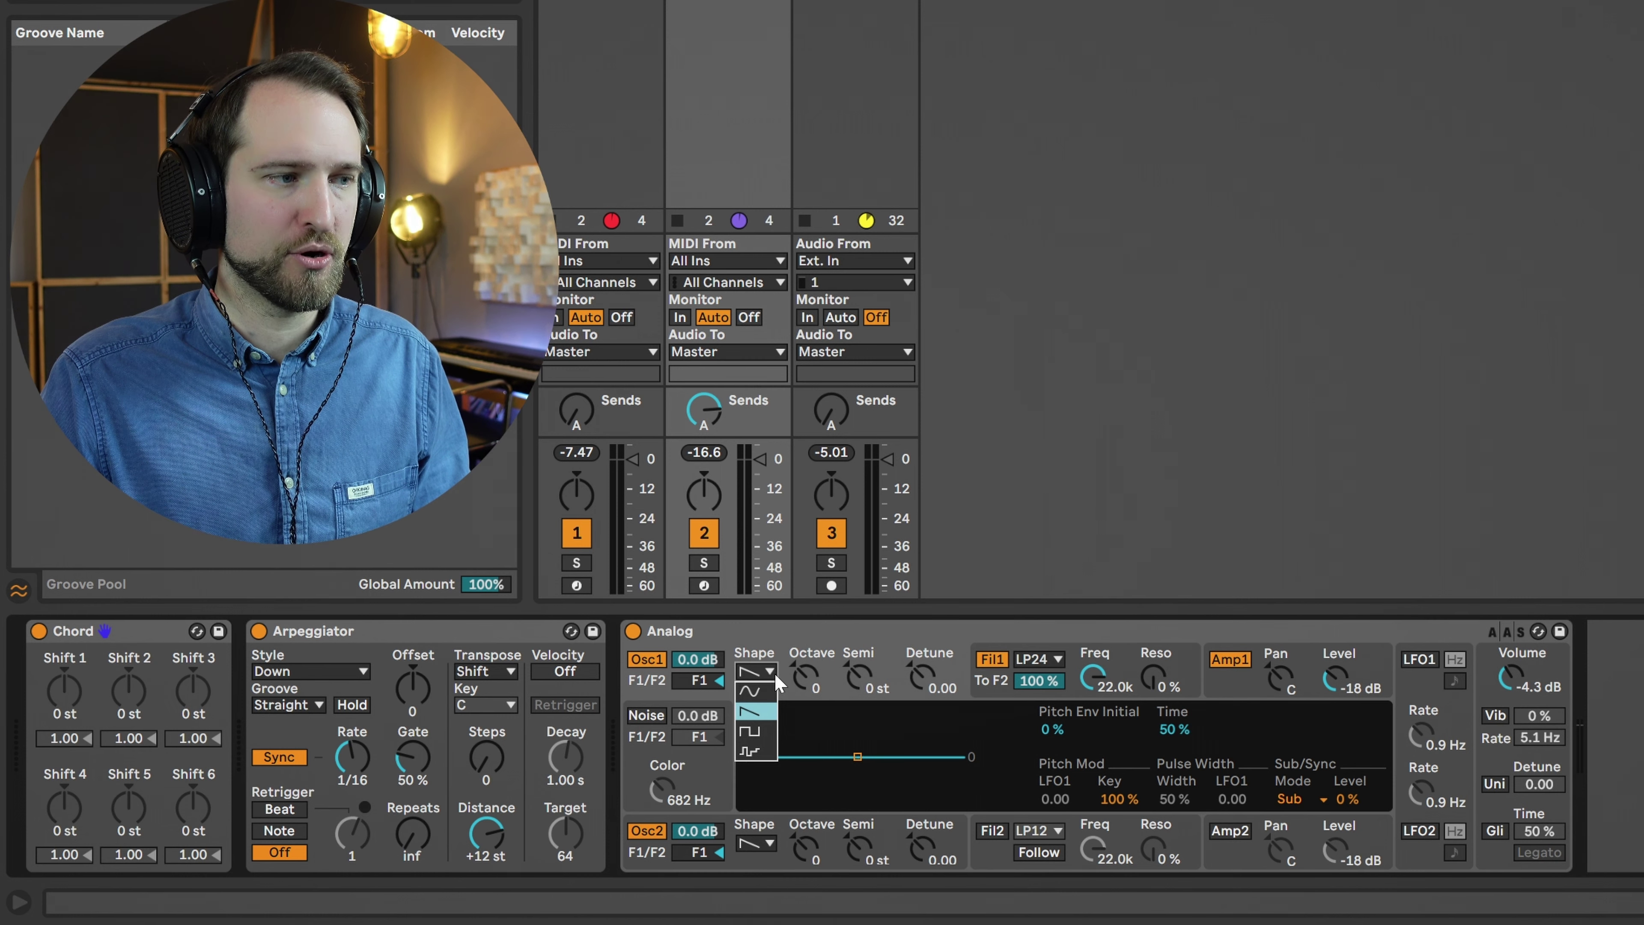
pyautogui.click(756, 690)
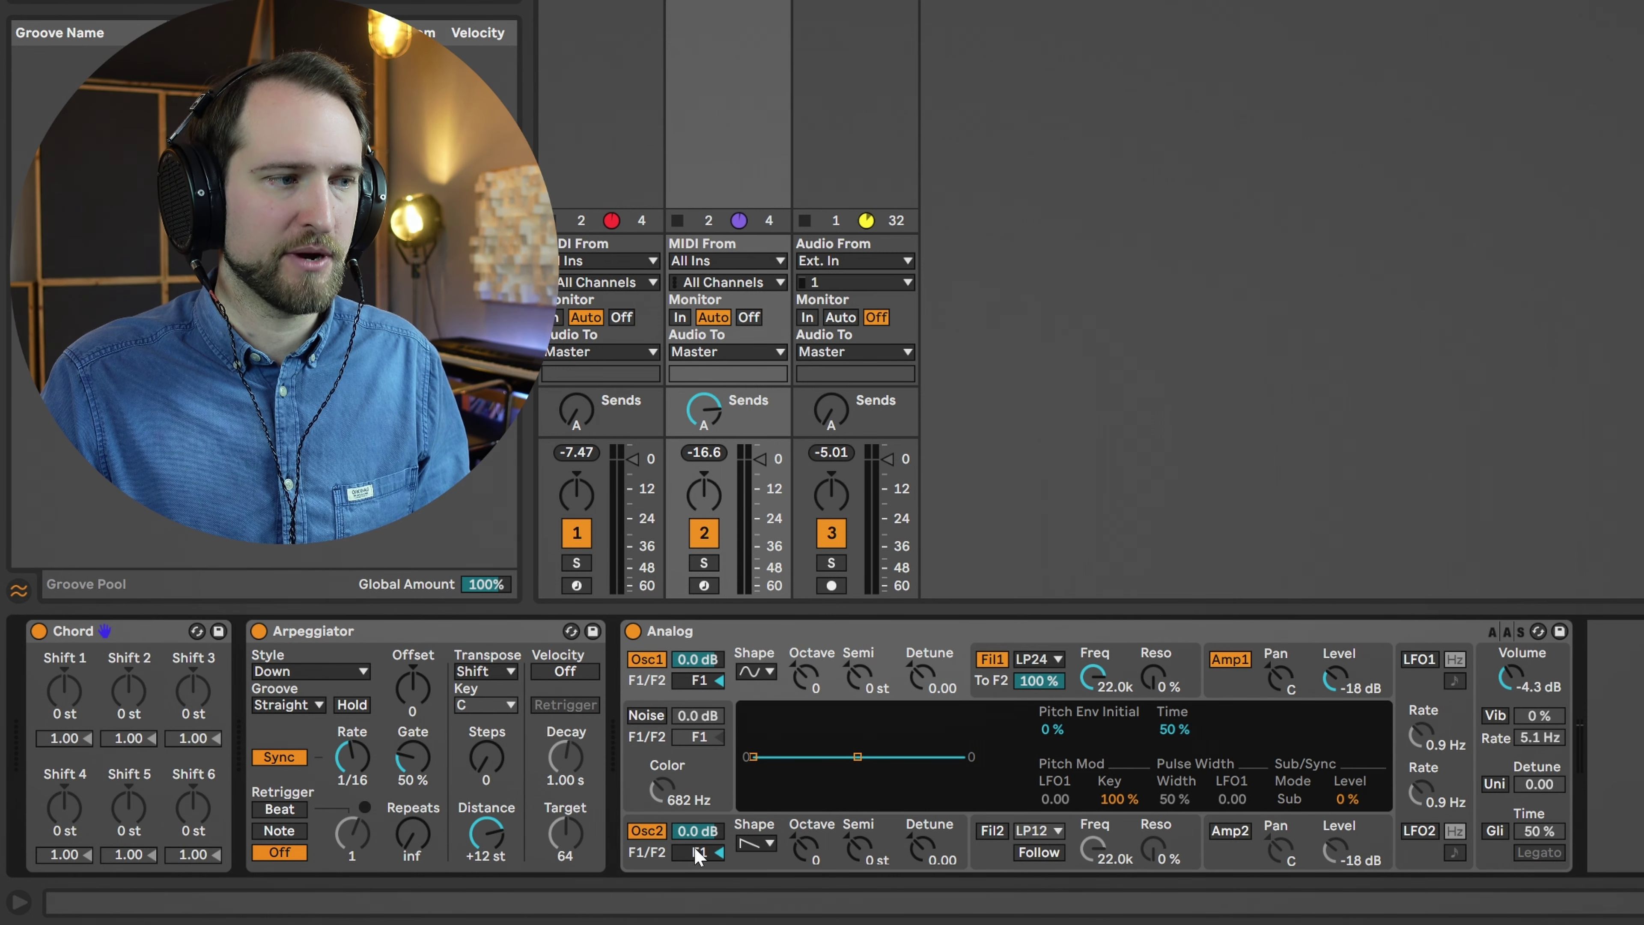
pyautogui.click(750, 845)
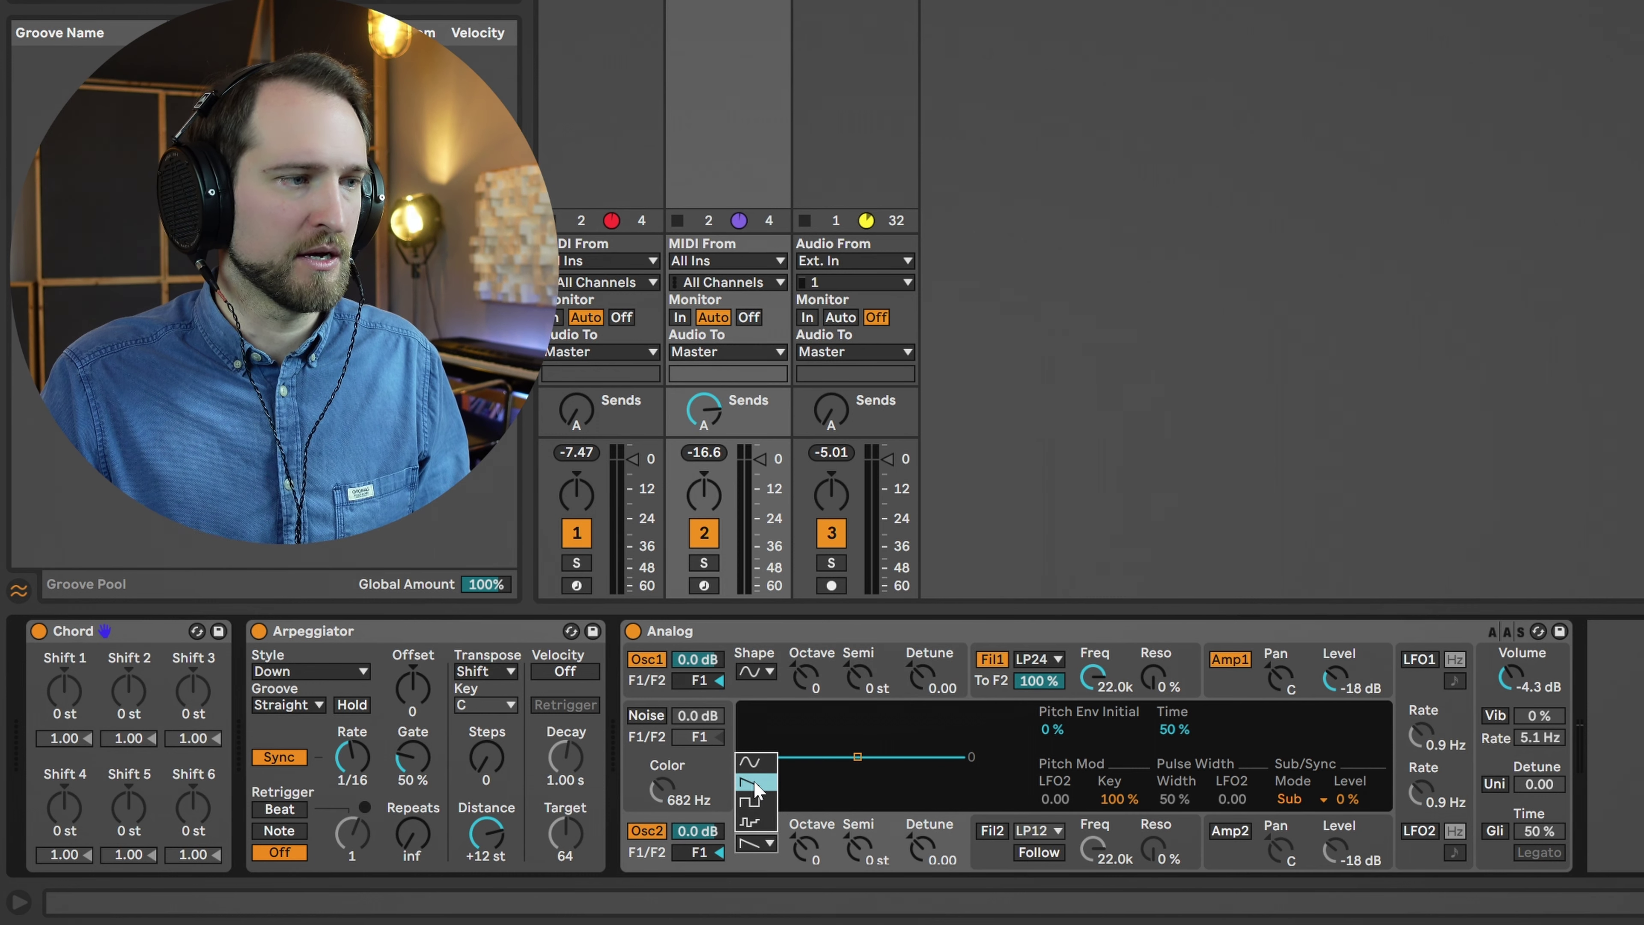
pyautogui.click(756, 803)
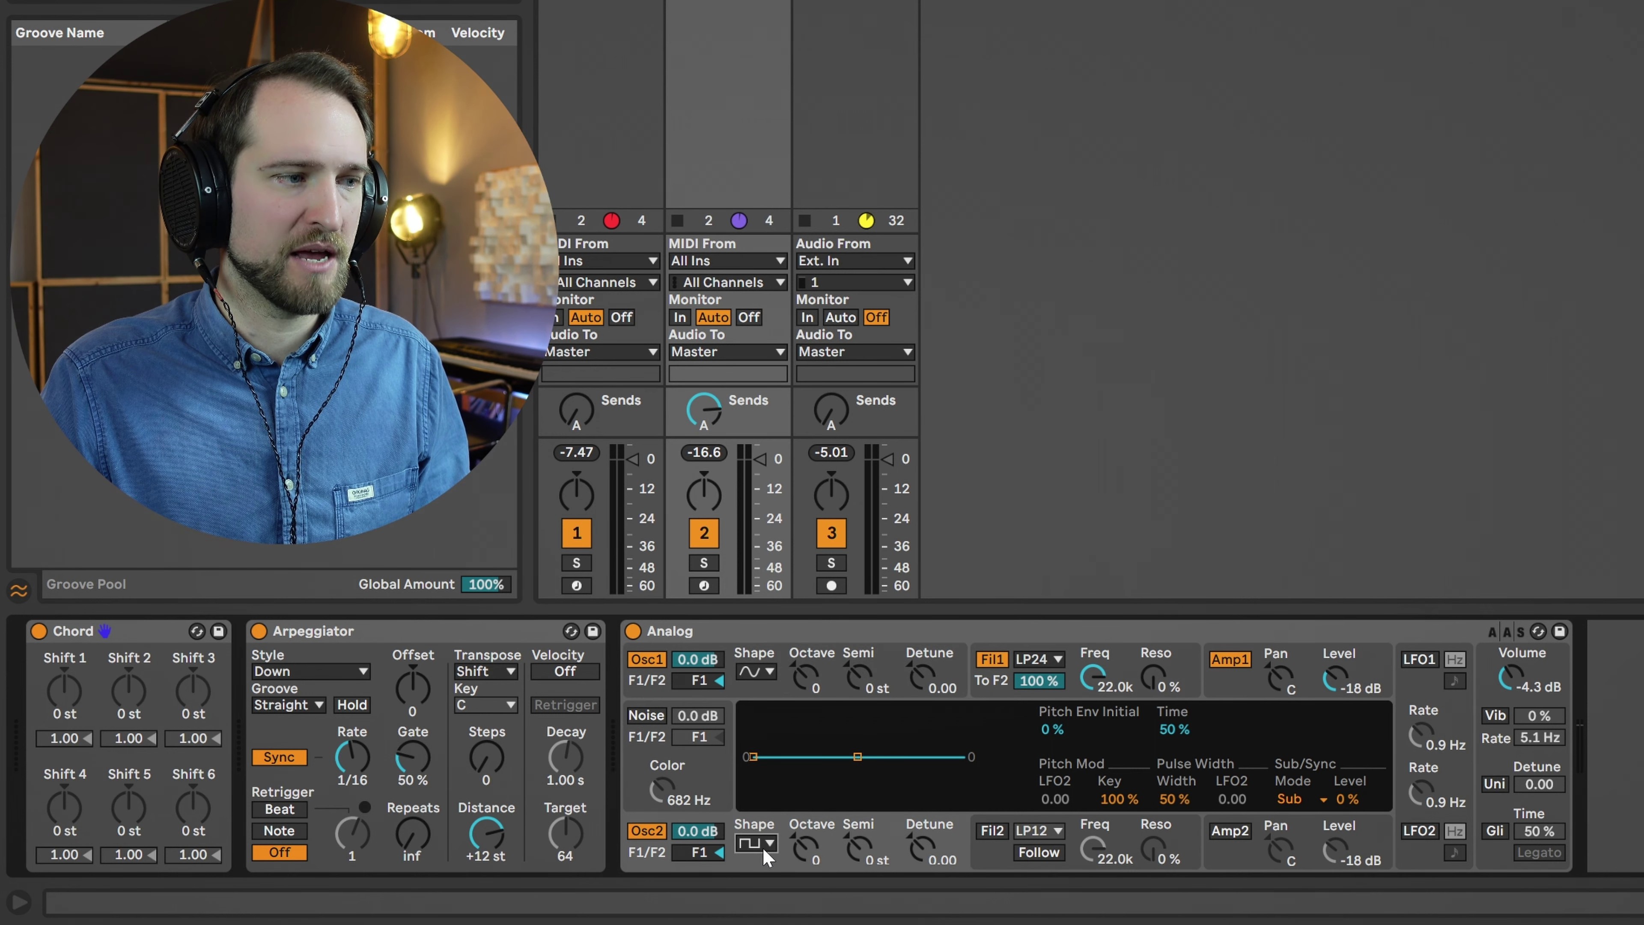
pyautogui.click(754, 667)
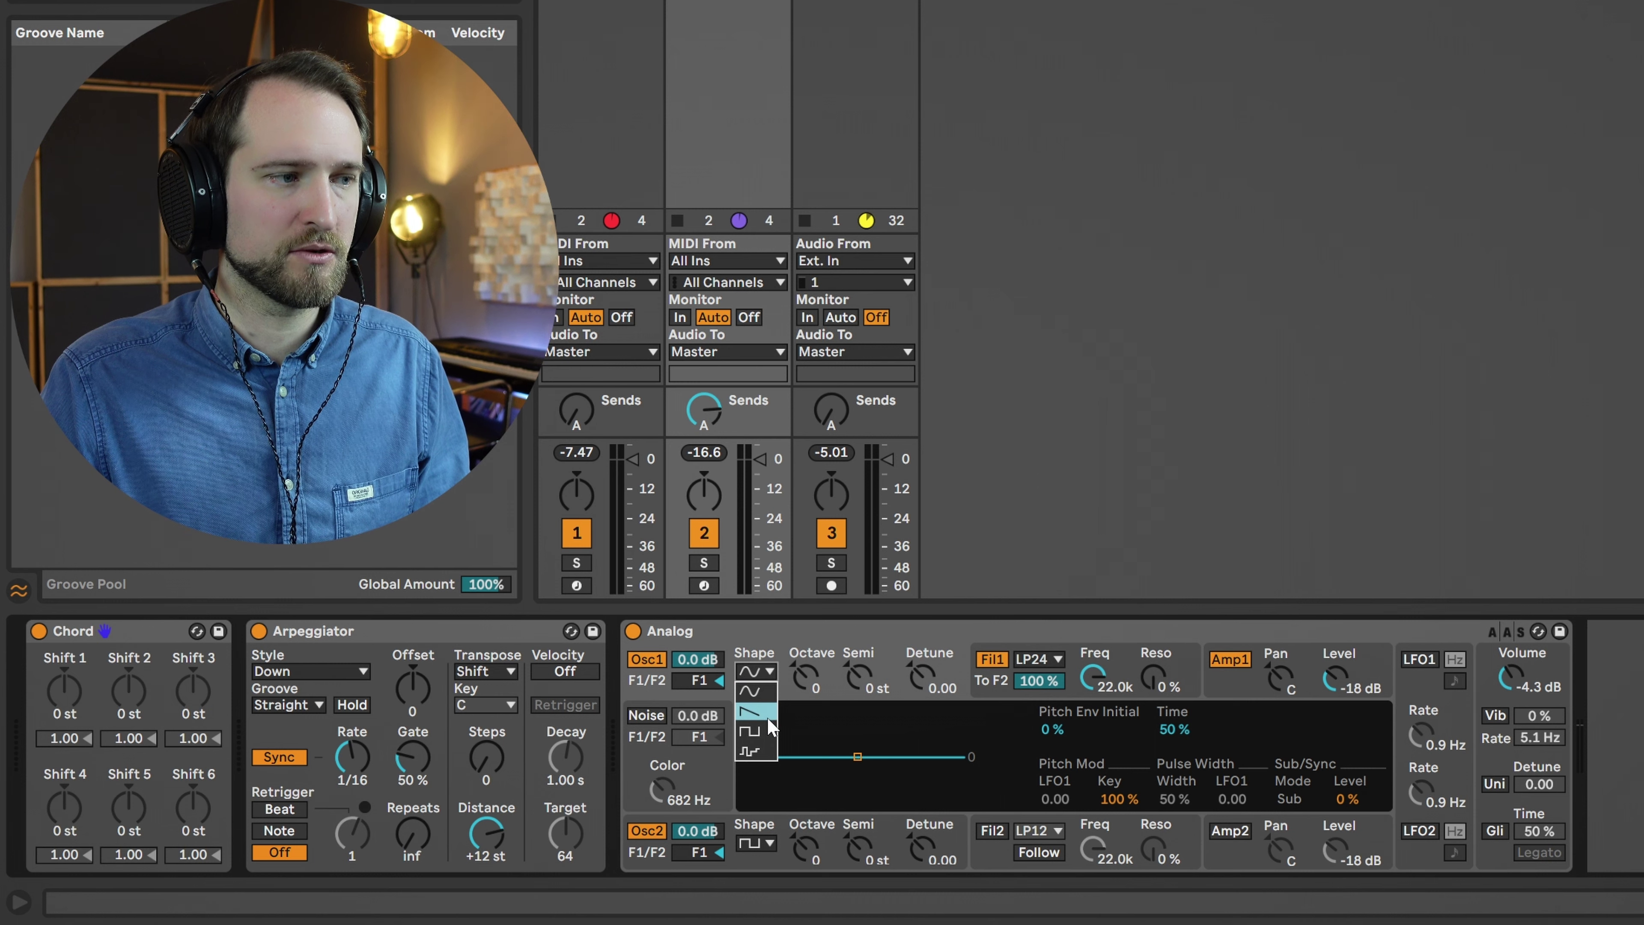
pyautogui.click(766, 691)
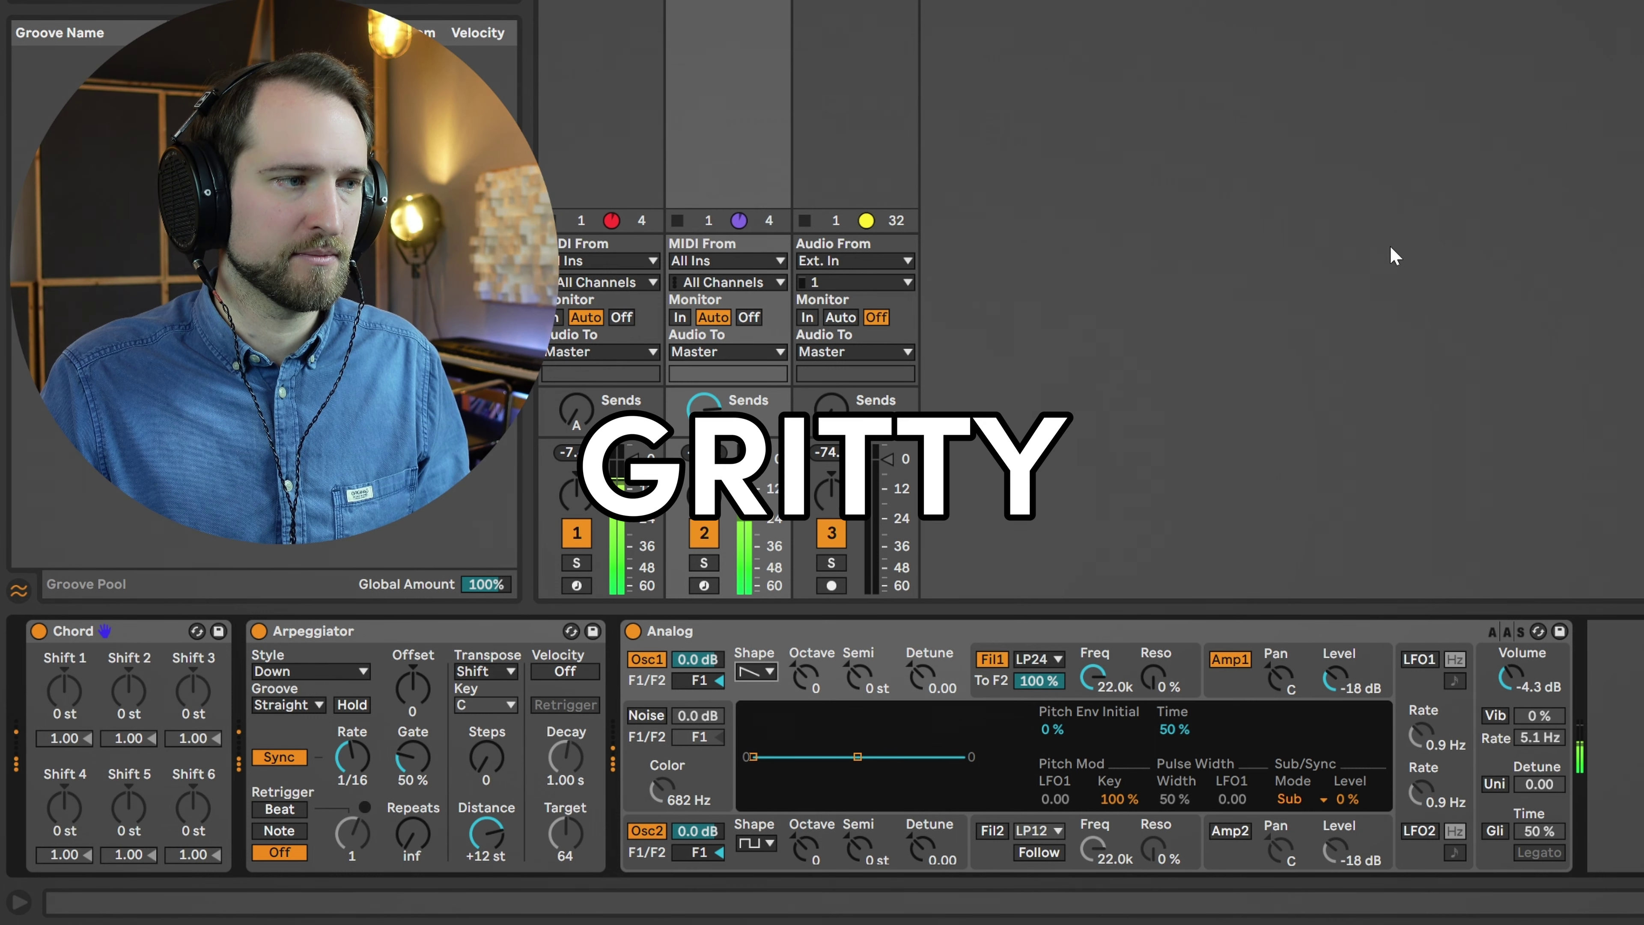
# Set Analog's oscillator 1 to a sine shape with Octave 1 and oscillator 2 to a sawtooth shape.
pyautogui.click(758, 672)
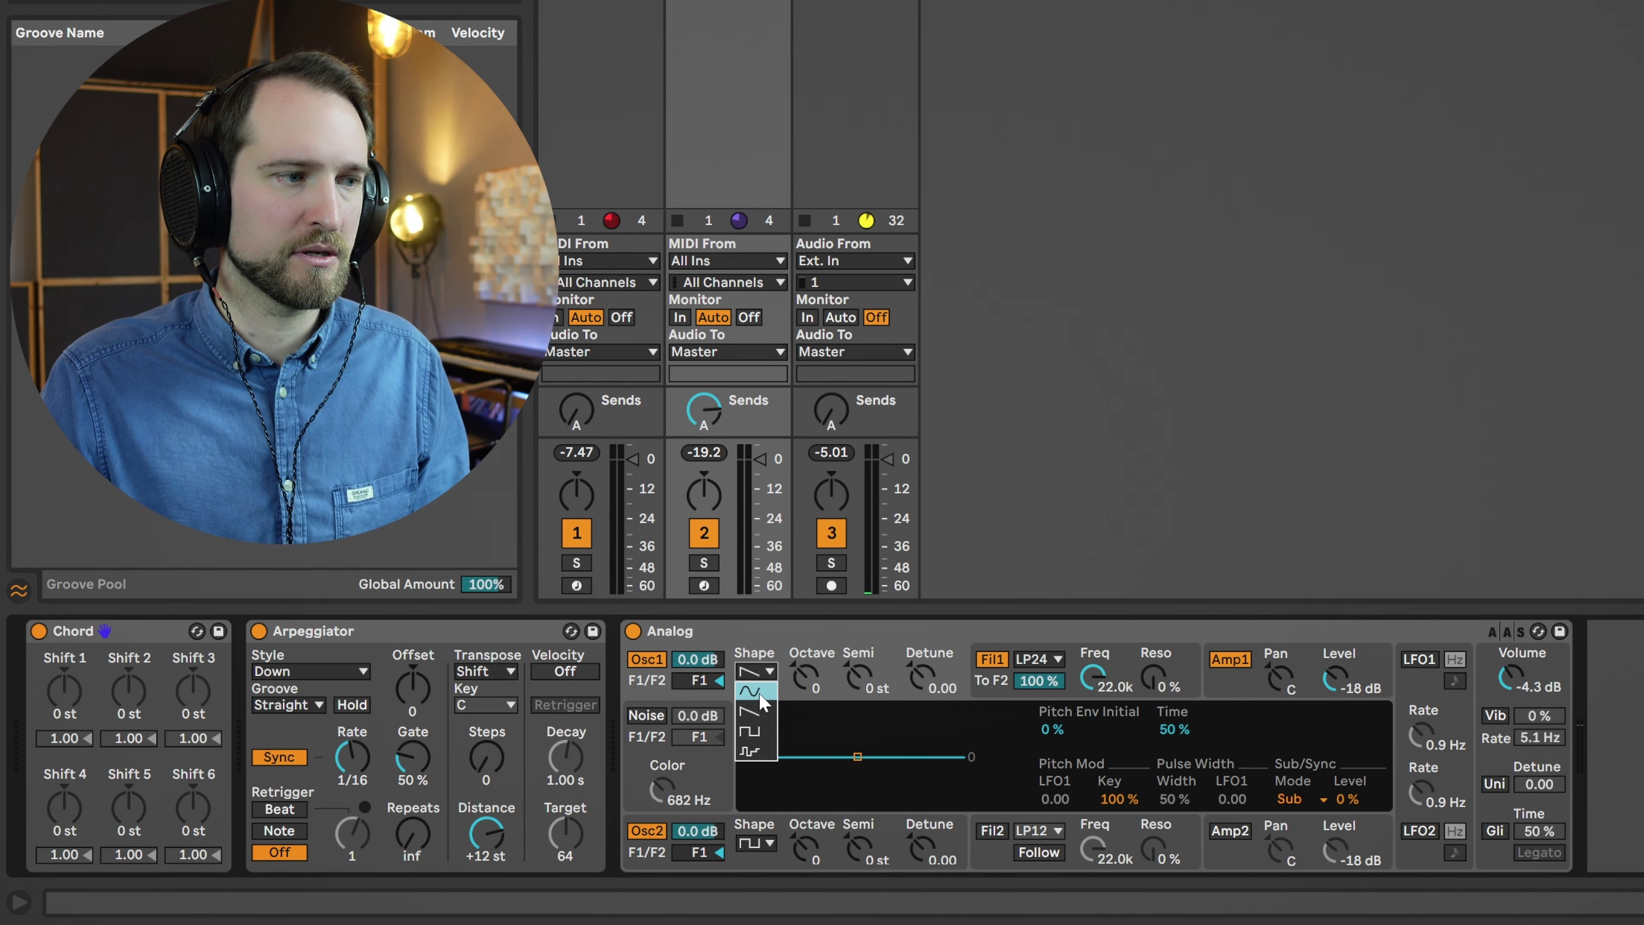
pyautogui.click(759, 691)
pyautogui.click(754, 842)
pyautogui.click(750, 762)
pyautogui.click(817, 685)
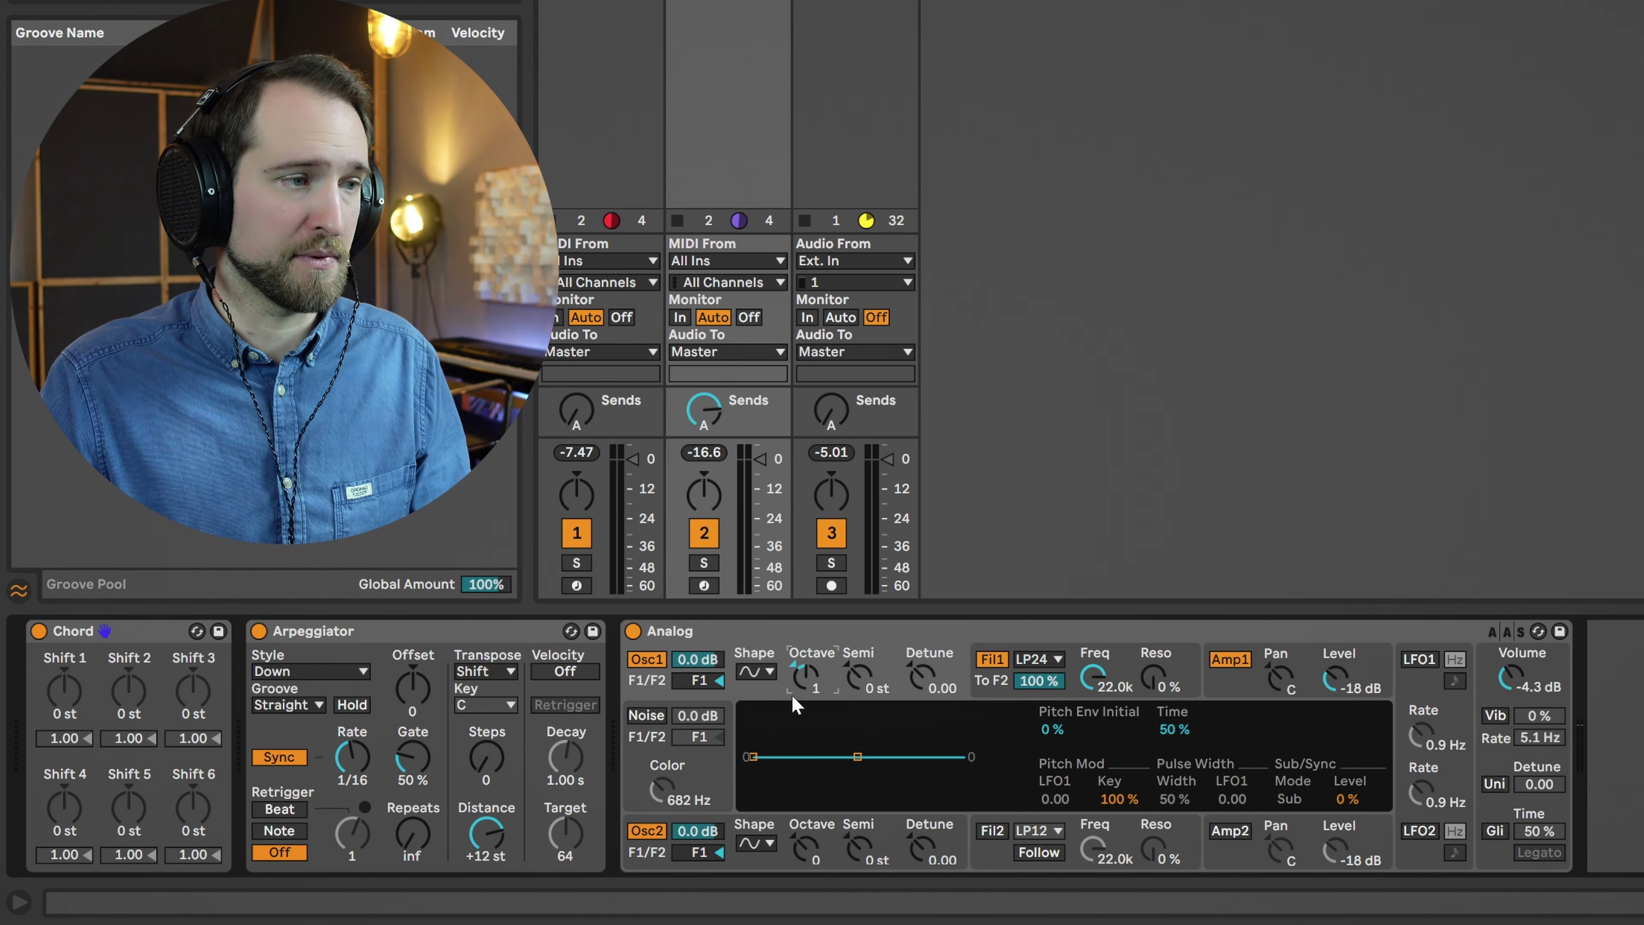
pyautogui.click(753, 847)
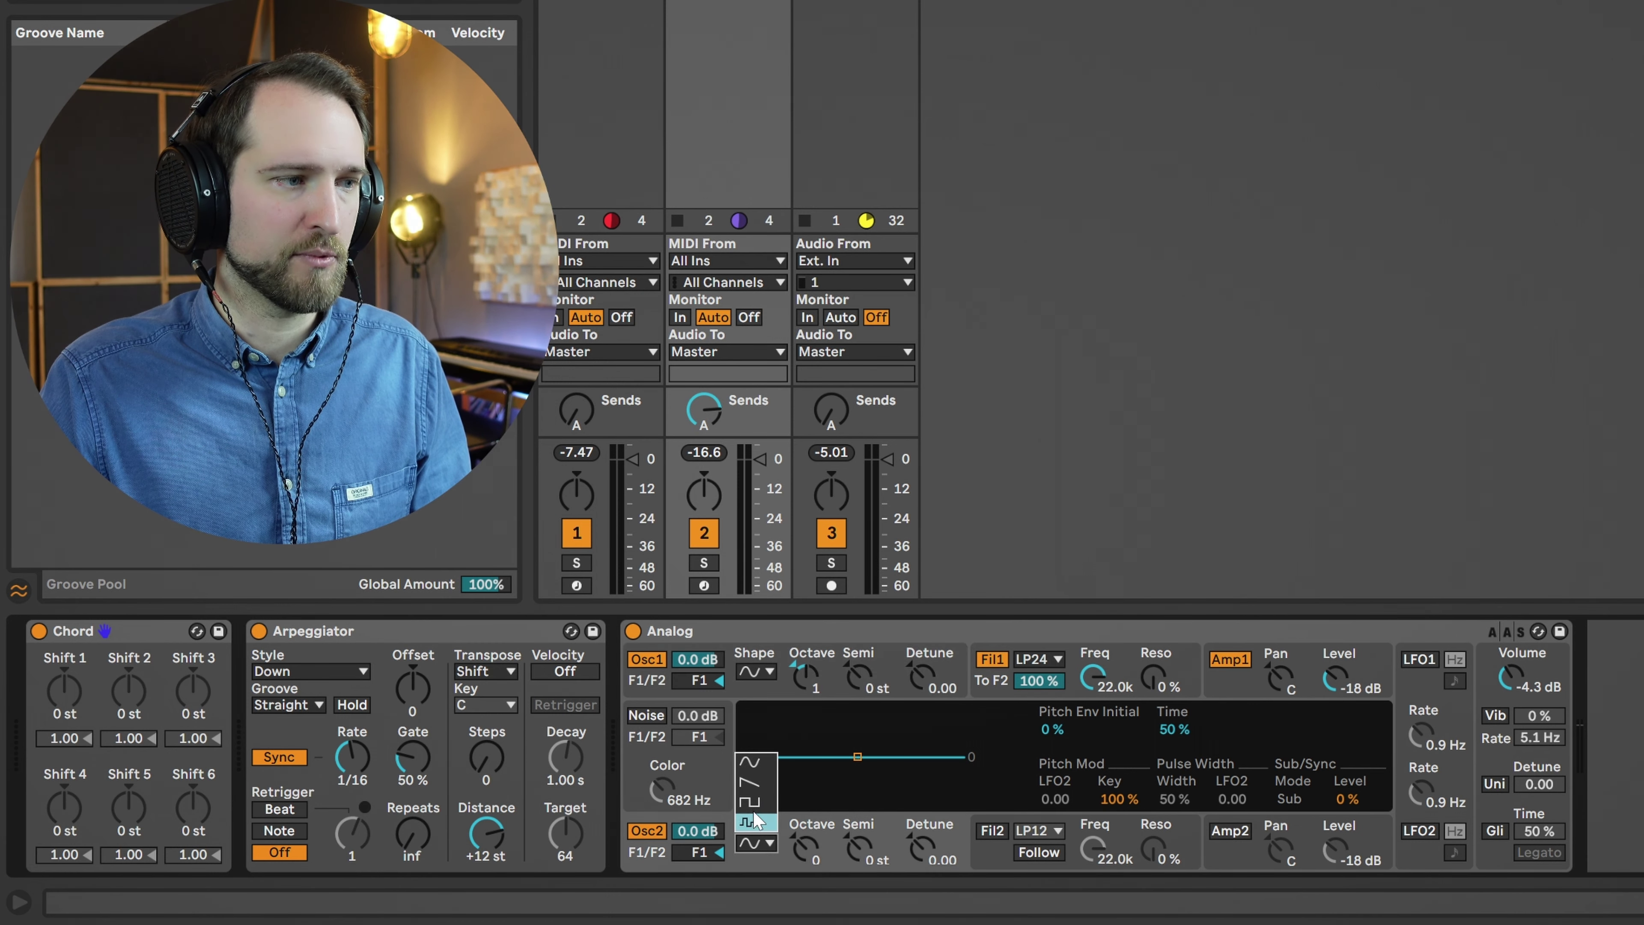
pyautogui.click(753, 782)
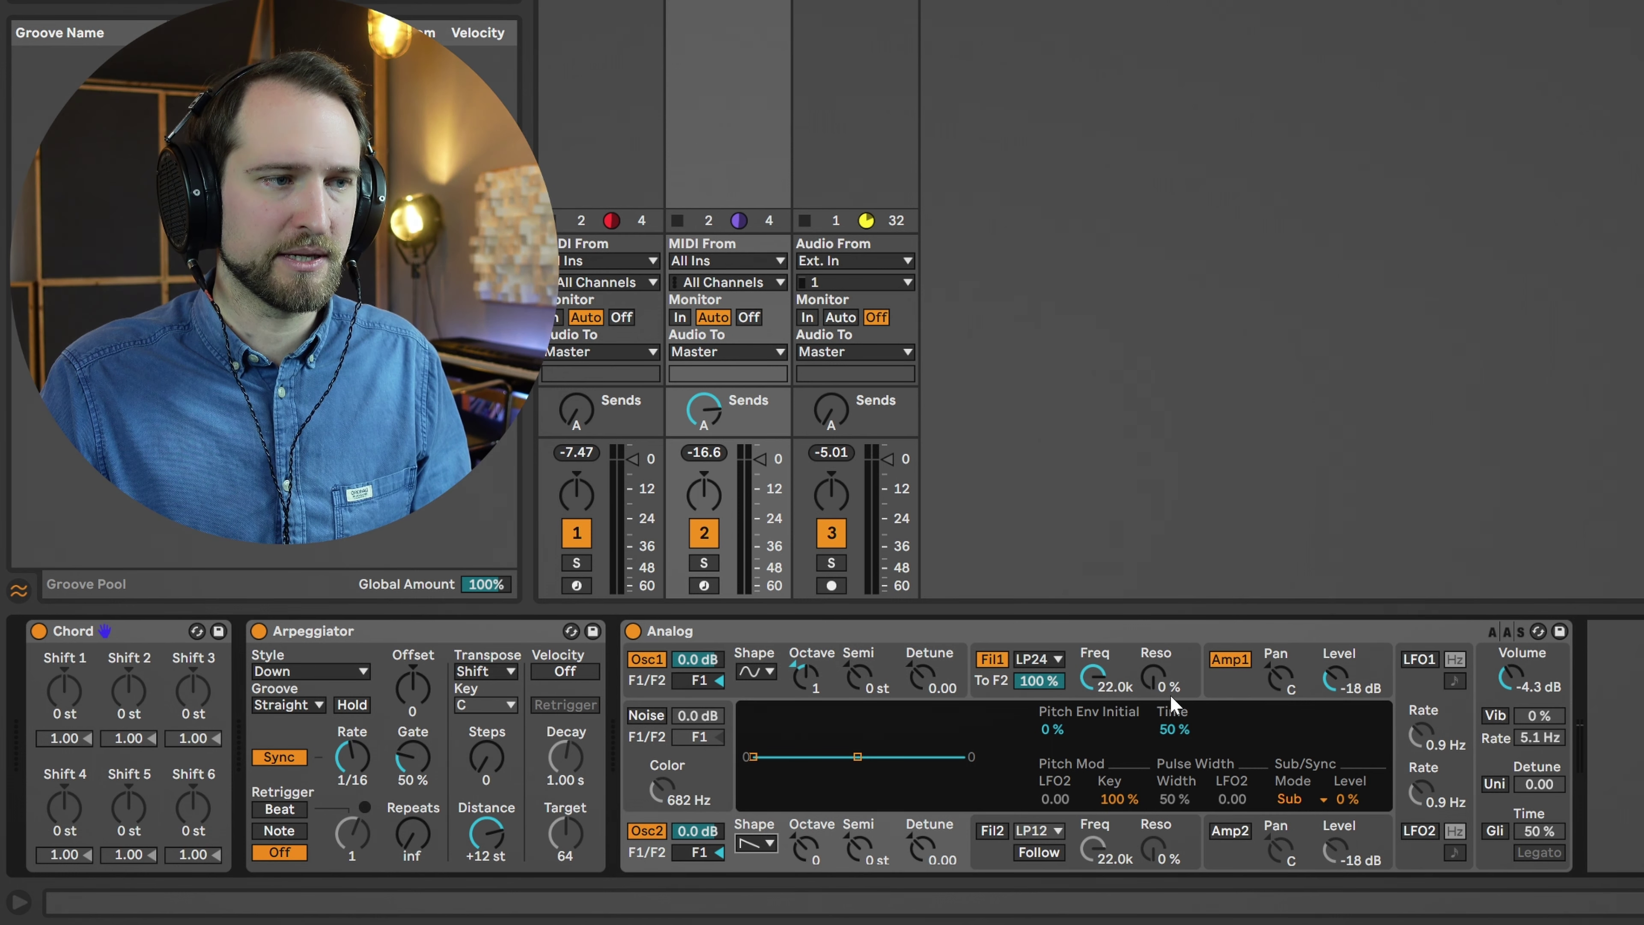
# Shape Analog's Filter 1 envelope with a 6 ms attack, 13.0 s decay and 0.02 sustain during playback.
pyautogui.click(996, 695)
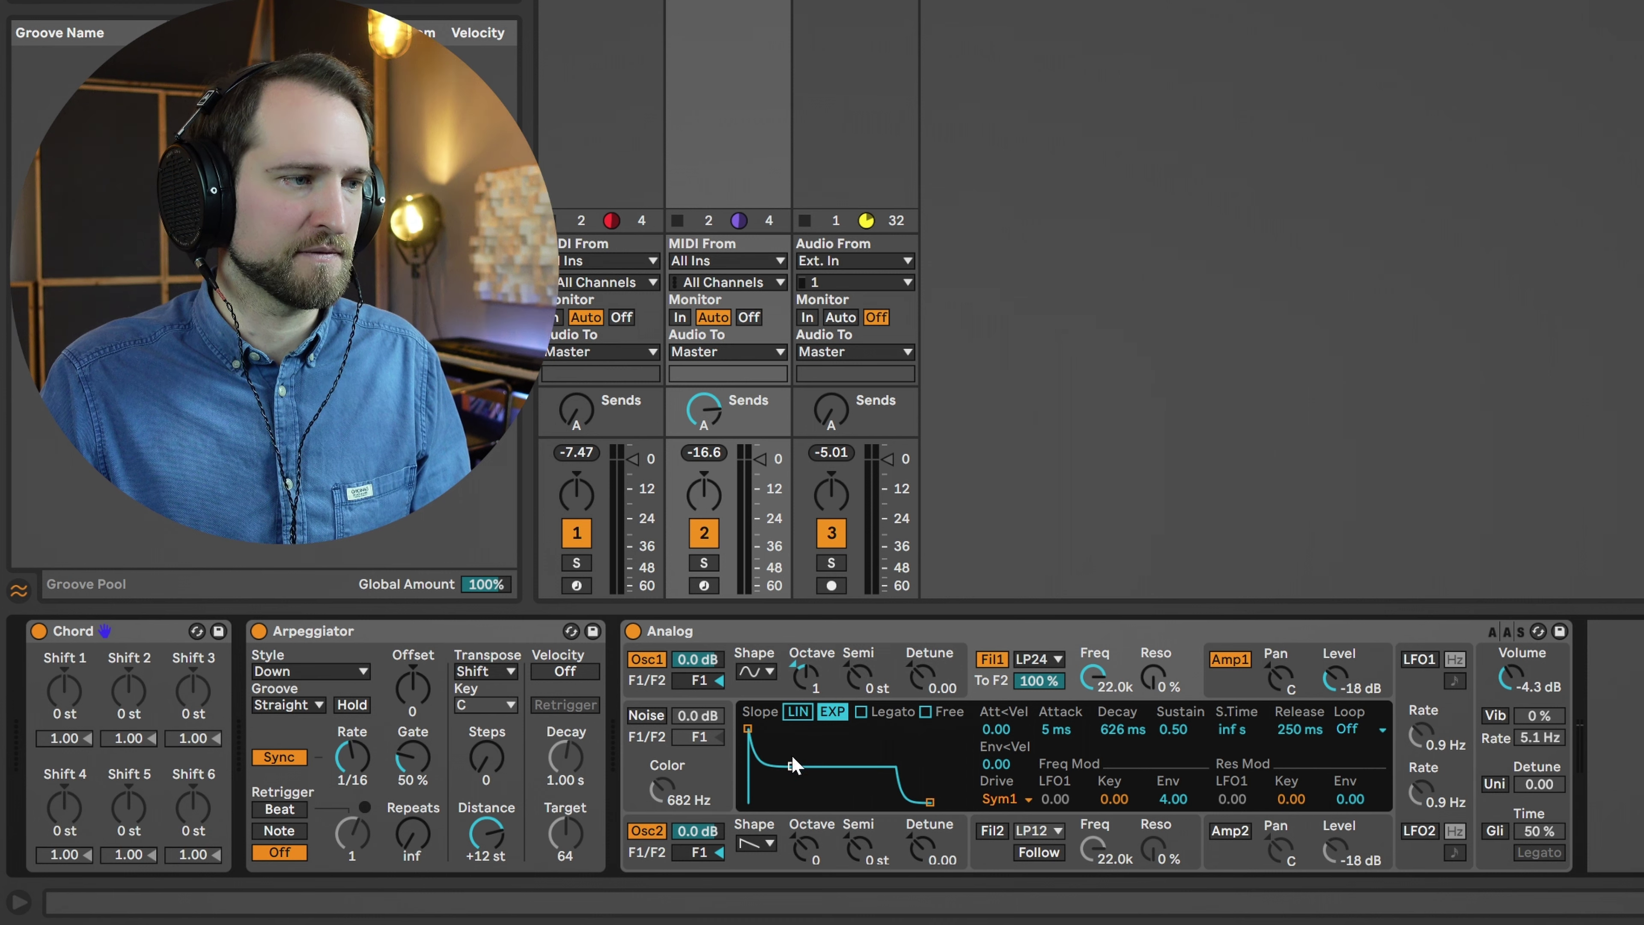
pyautogui.moveTo(792, 766); pyautogui.dragTo(821, 801)
pyautogui.press('space')
pyautogui.moveTo(747, 729); pyautogui.dragTo(747, 728)
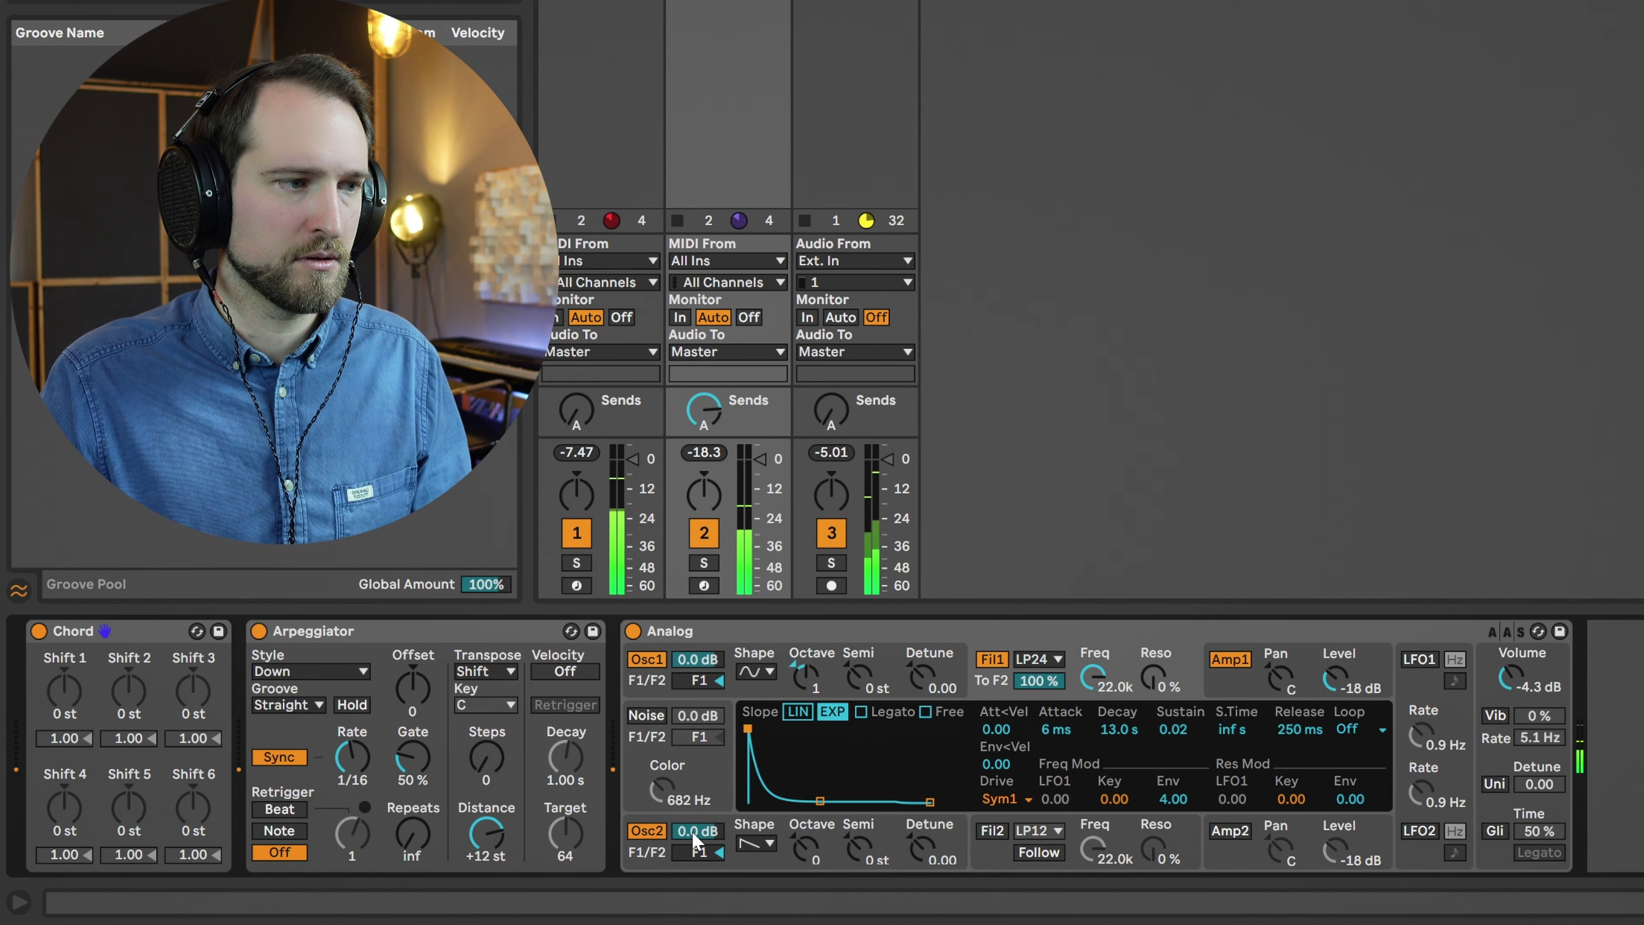
# Lower oscillator 2's level to about -3 dB and set Filter 1's frequency to about 201 and its resonance to 40 %.
pyautogui.moveTo(691, 842); pyautogui.dragTo(692, 858)
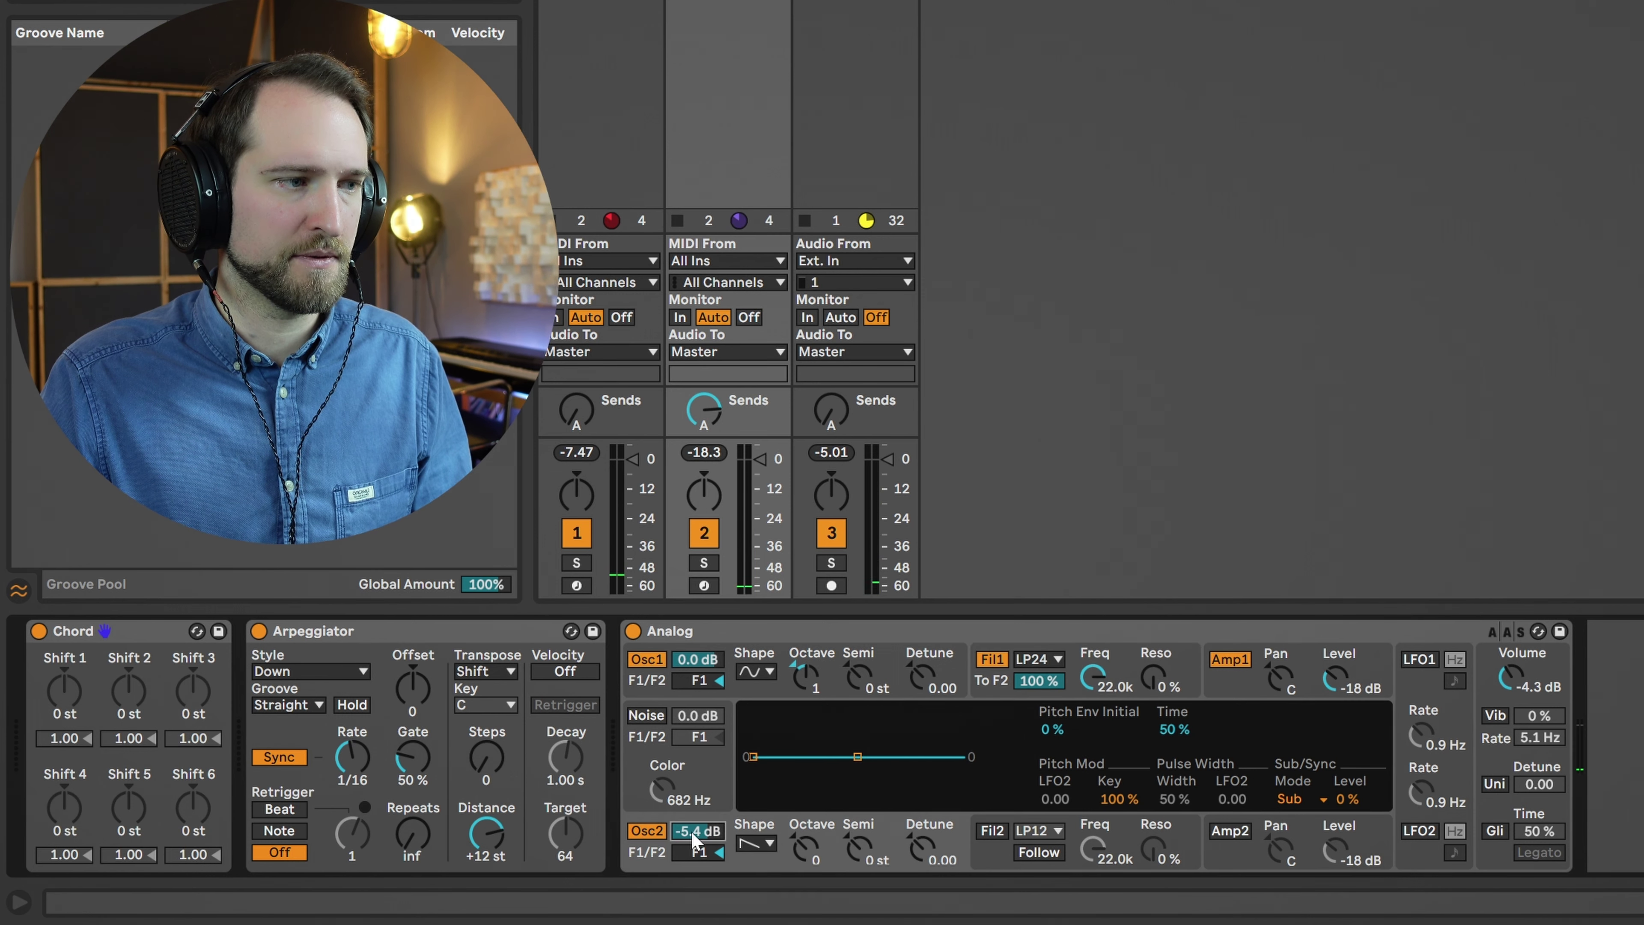
pyautogui.moveTo(694, 840); pyautogui.dragTo(694, 844)
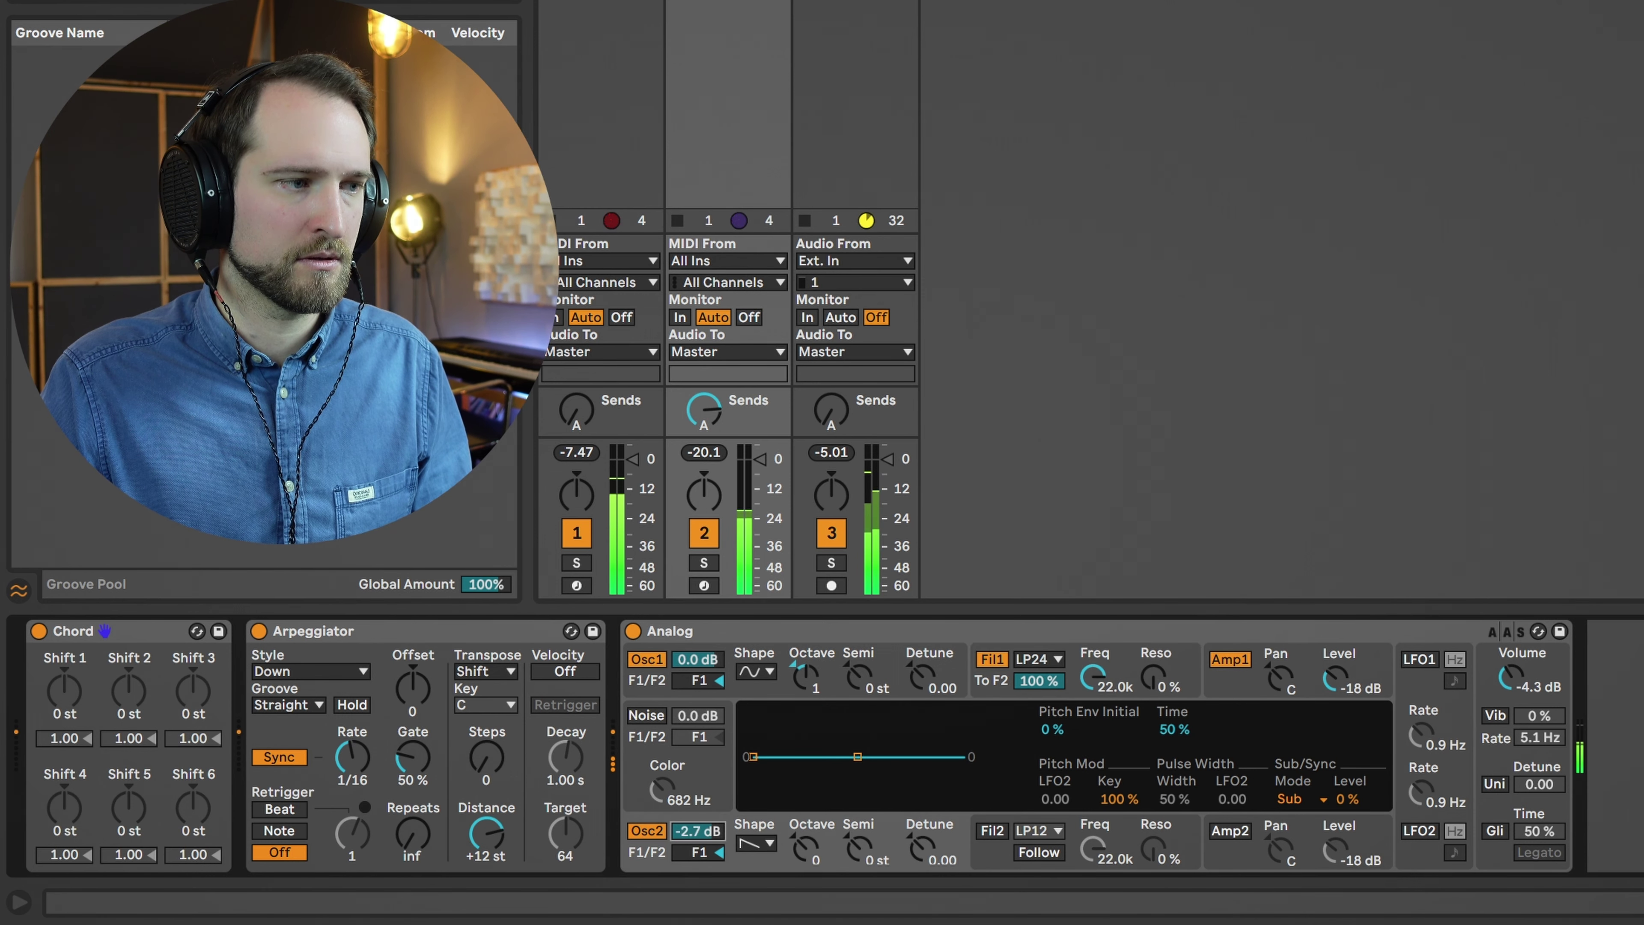
pyautogui.click(1090, 677)
pyautogui.moveTo(1090, 677); pyautogui.dragTo(1090, 737)
pyautogui.moveTo(1169, 664); pyautogui.dragTo(1170, 635)
pyautogui.click(1168, 662)
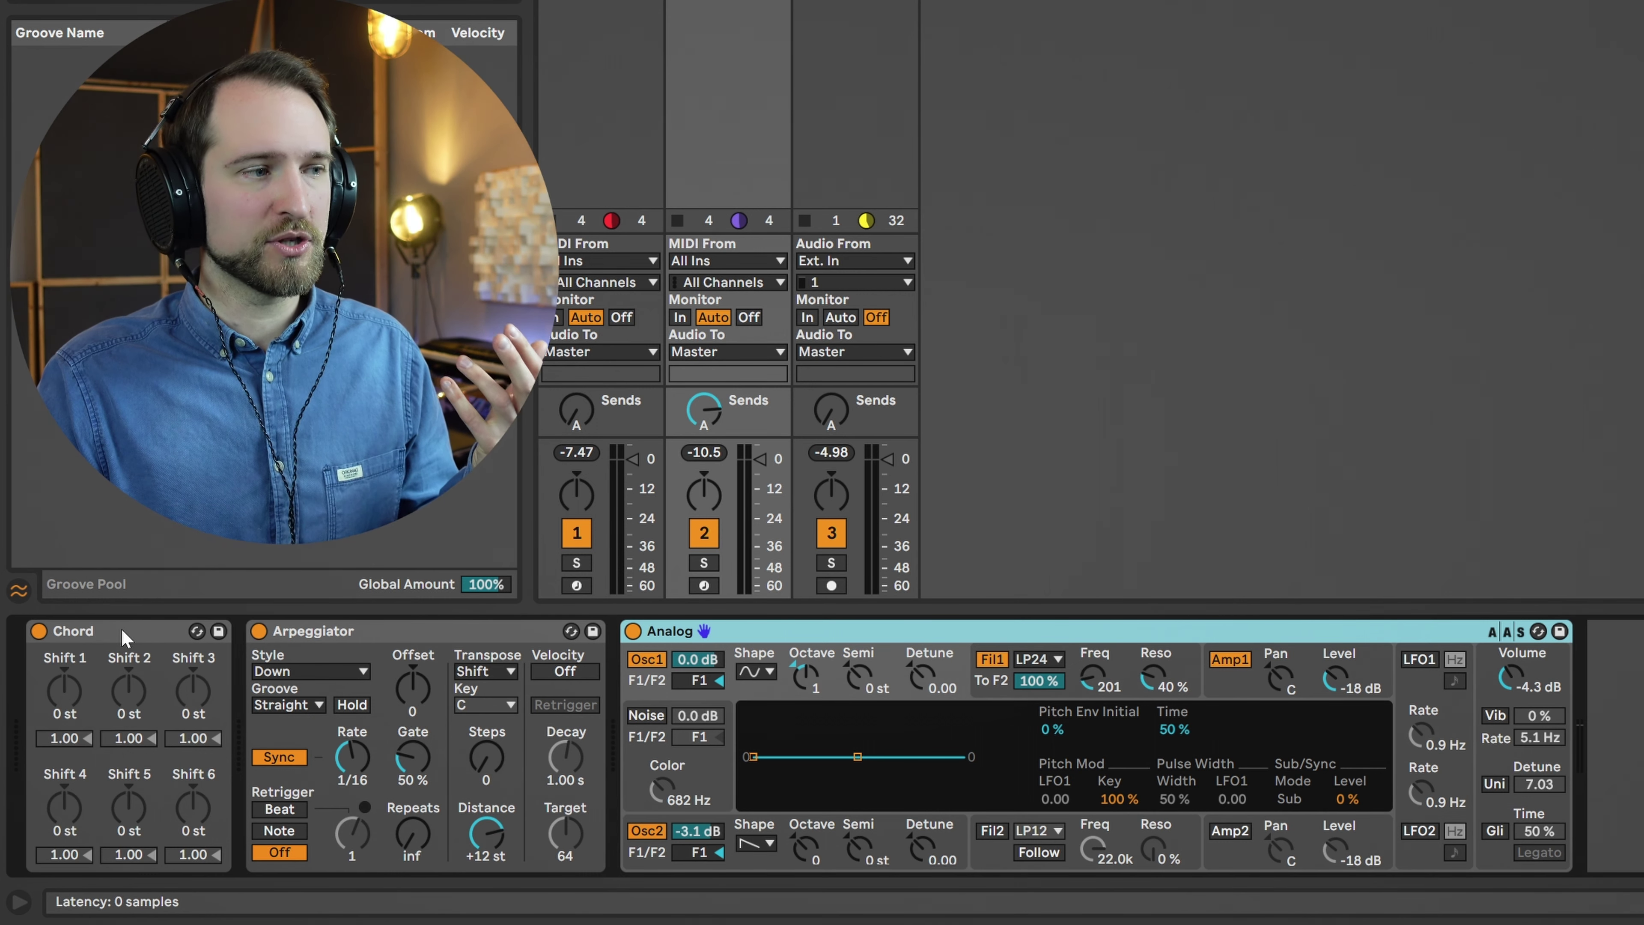
# Set the Chord device's Shift 1 to +3 st and Shift 2 to +7 st.
pyautogui.click(121, 628)
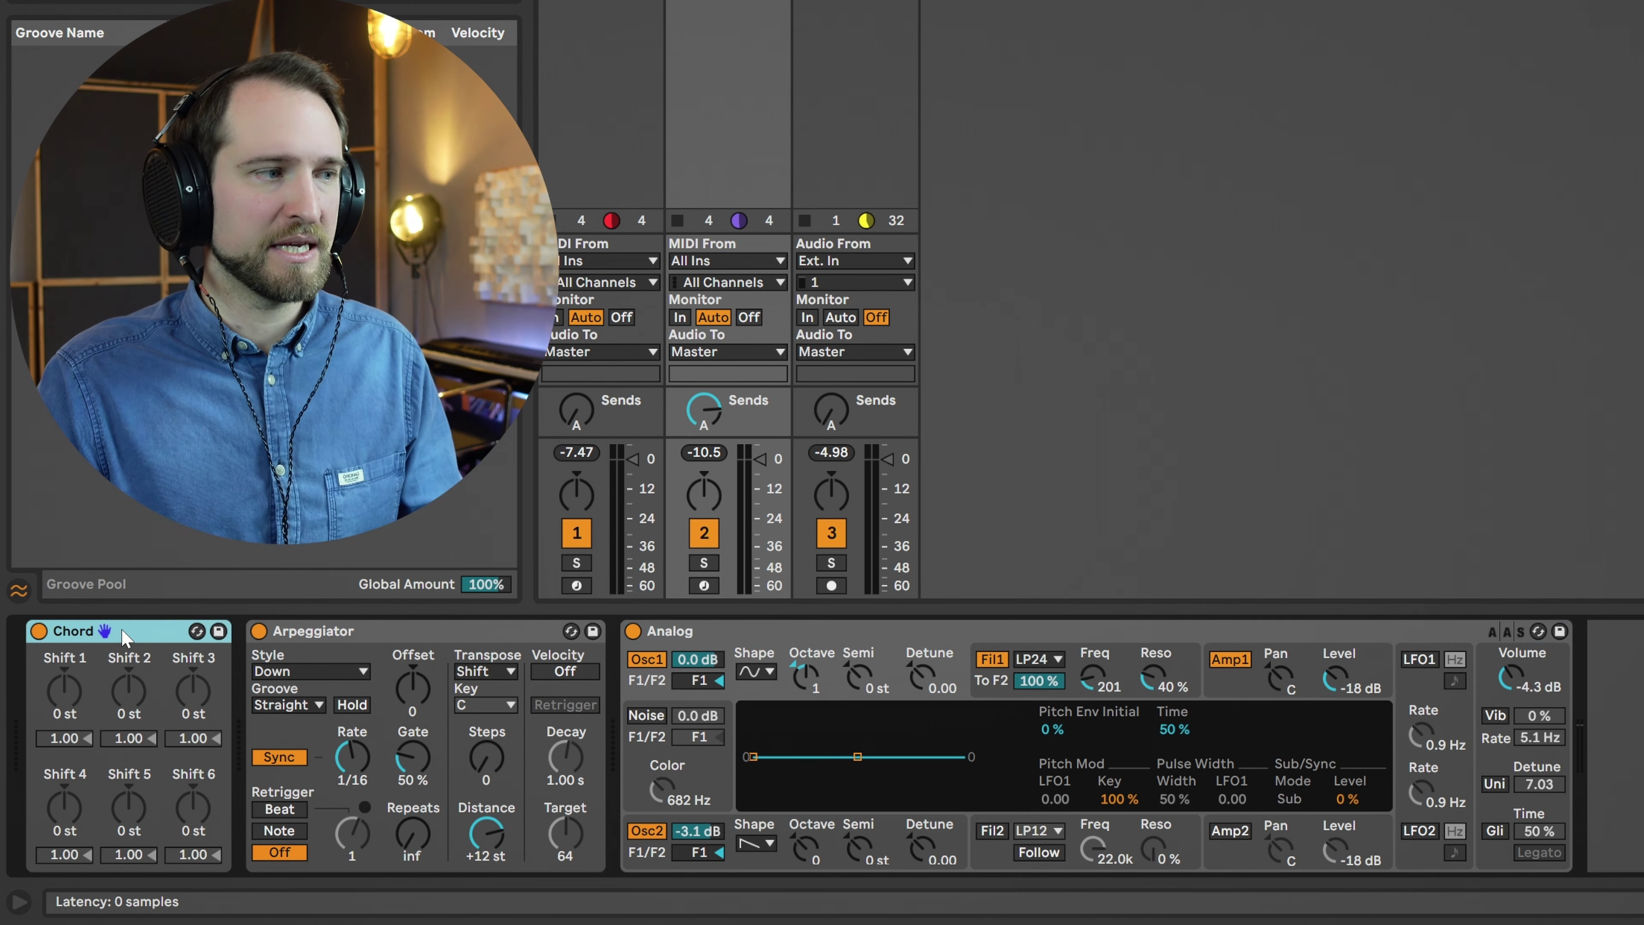
pyautogui.click(64, 696)
pyautogui.moveTo(64, 695); pyautogui.dragTo(127, 676)
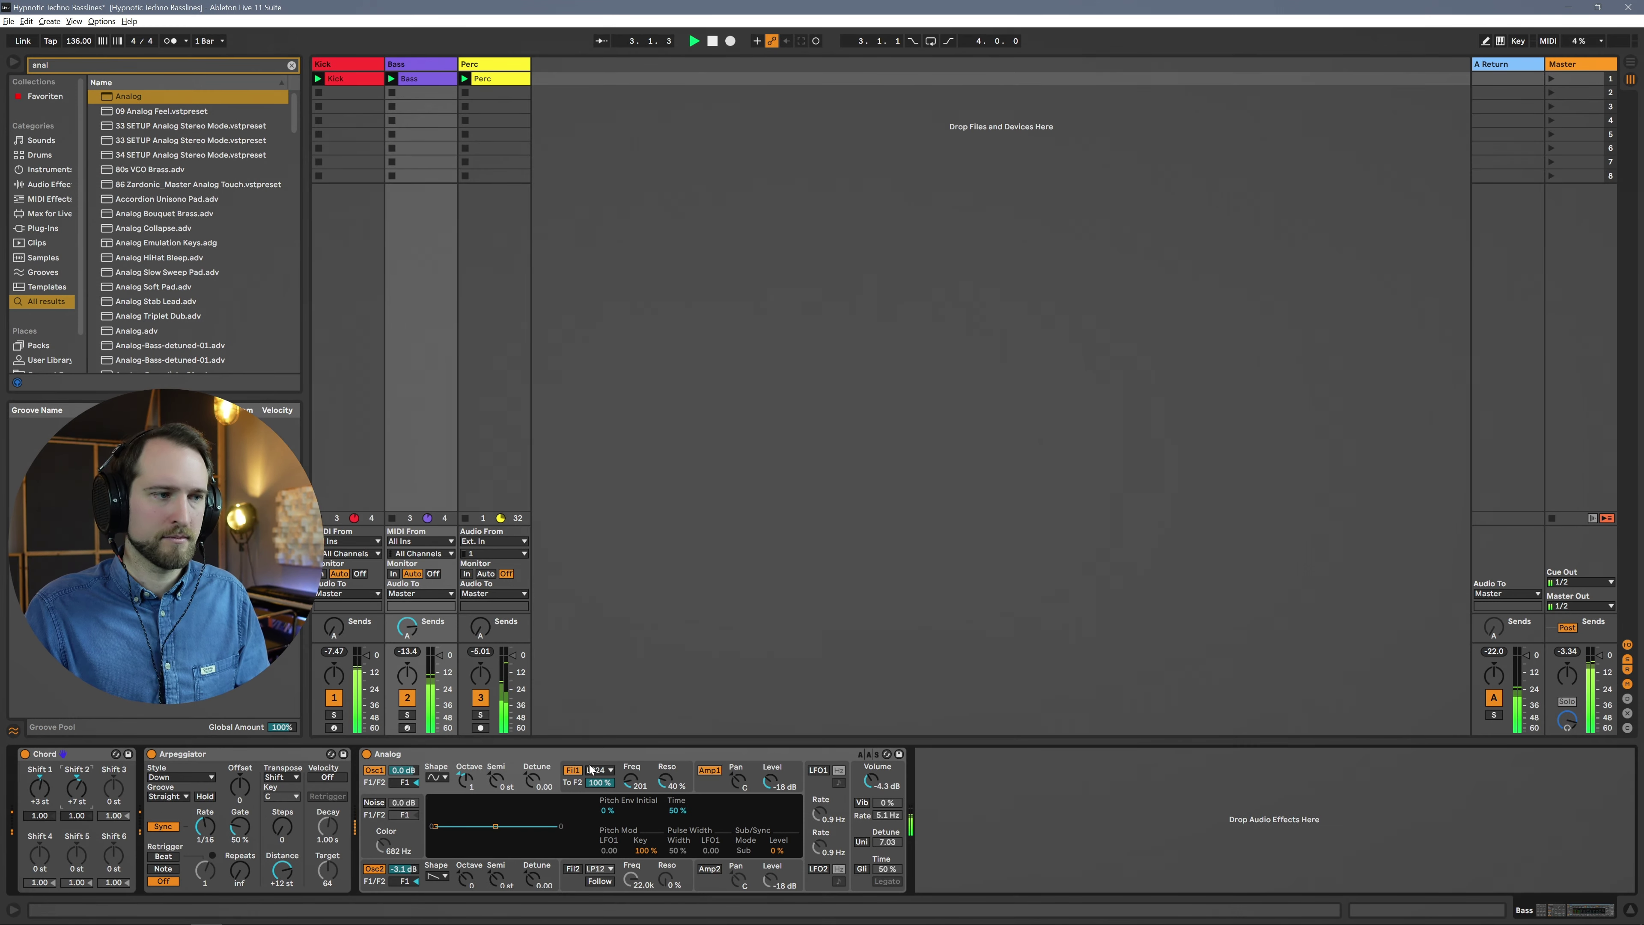
# Raise Analog's Filter 1 frequency to about 358 while listening to the bassline, and stop playback.
pyautogui.click(574, 784)
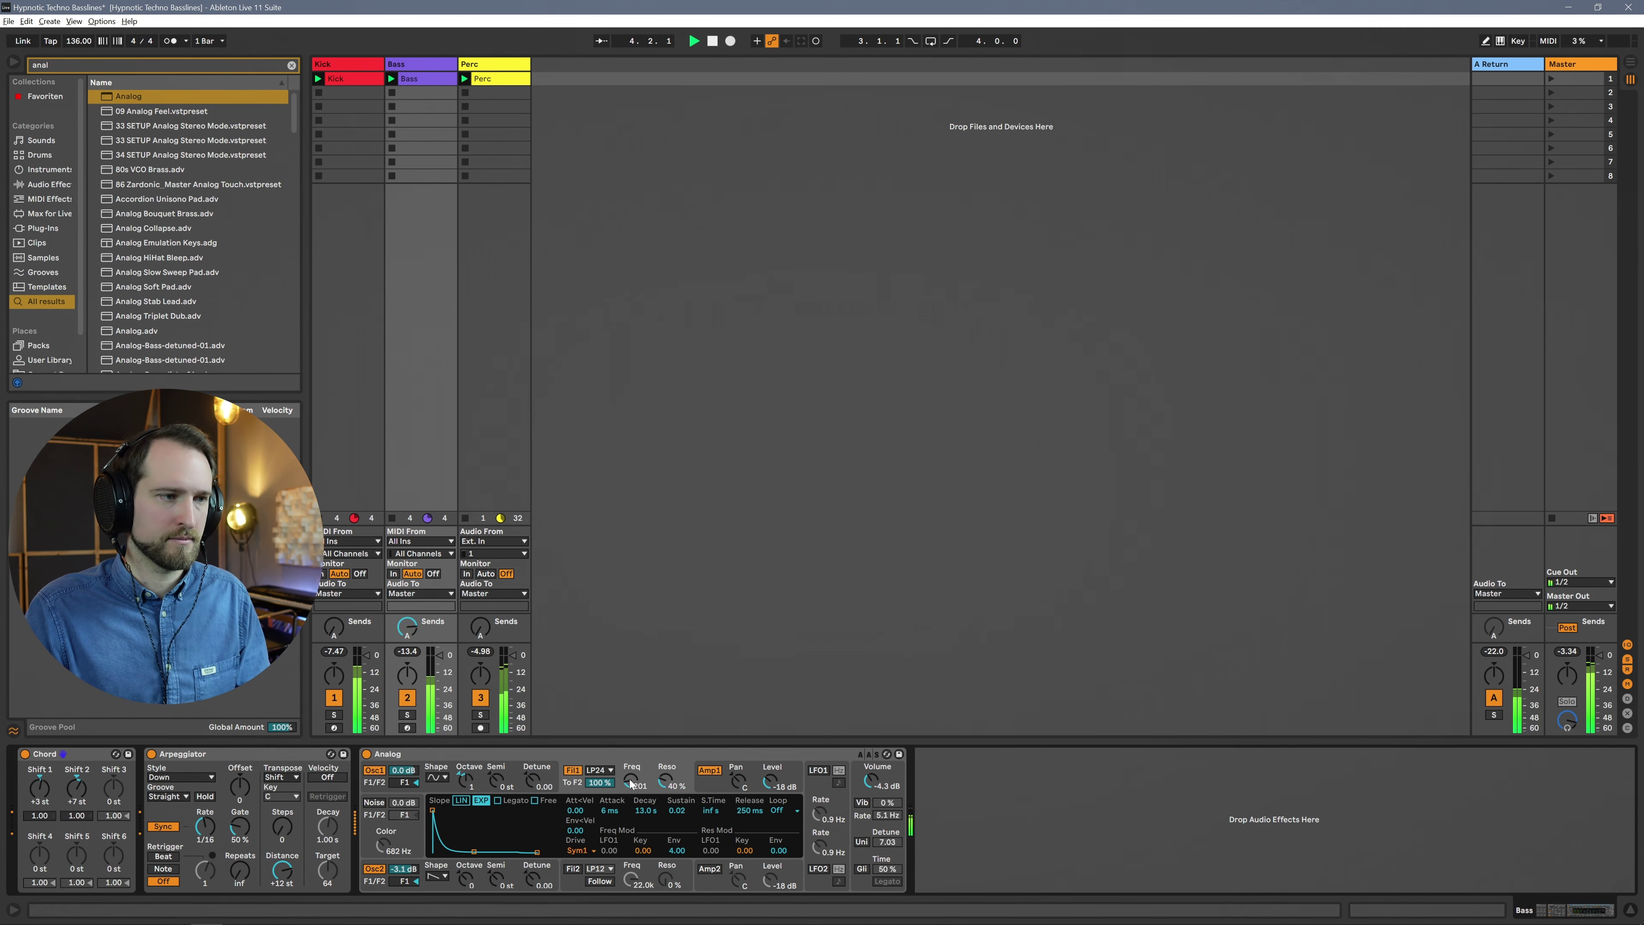
pyautogui.moveTo(631, 780)
pyautogui.mouseDown()
pyautogui.moveTo(631, 741)
pyautogui.moveTo(631, 767)
pyautogui.mouseUp()
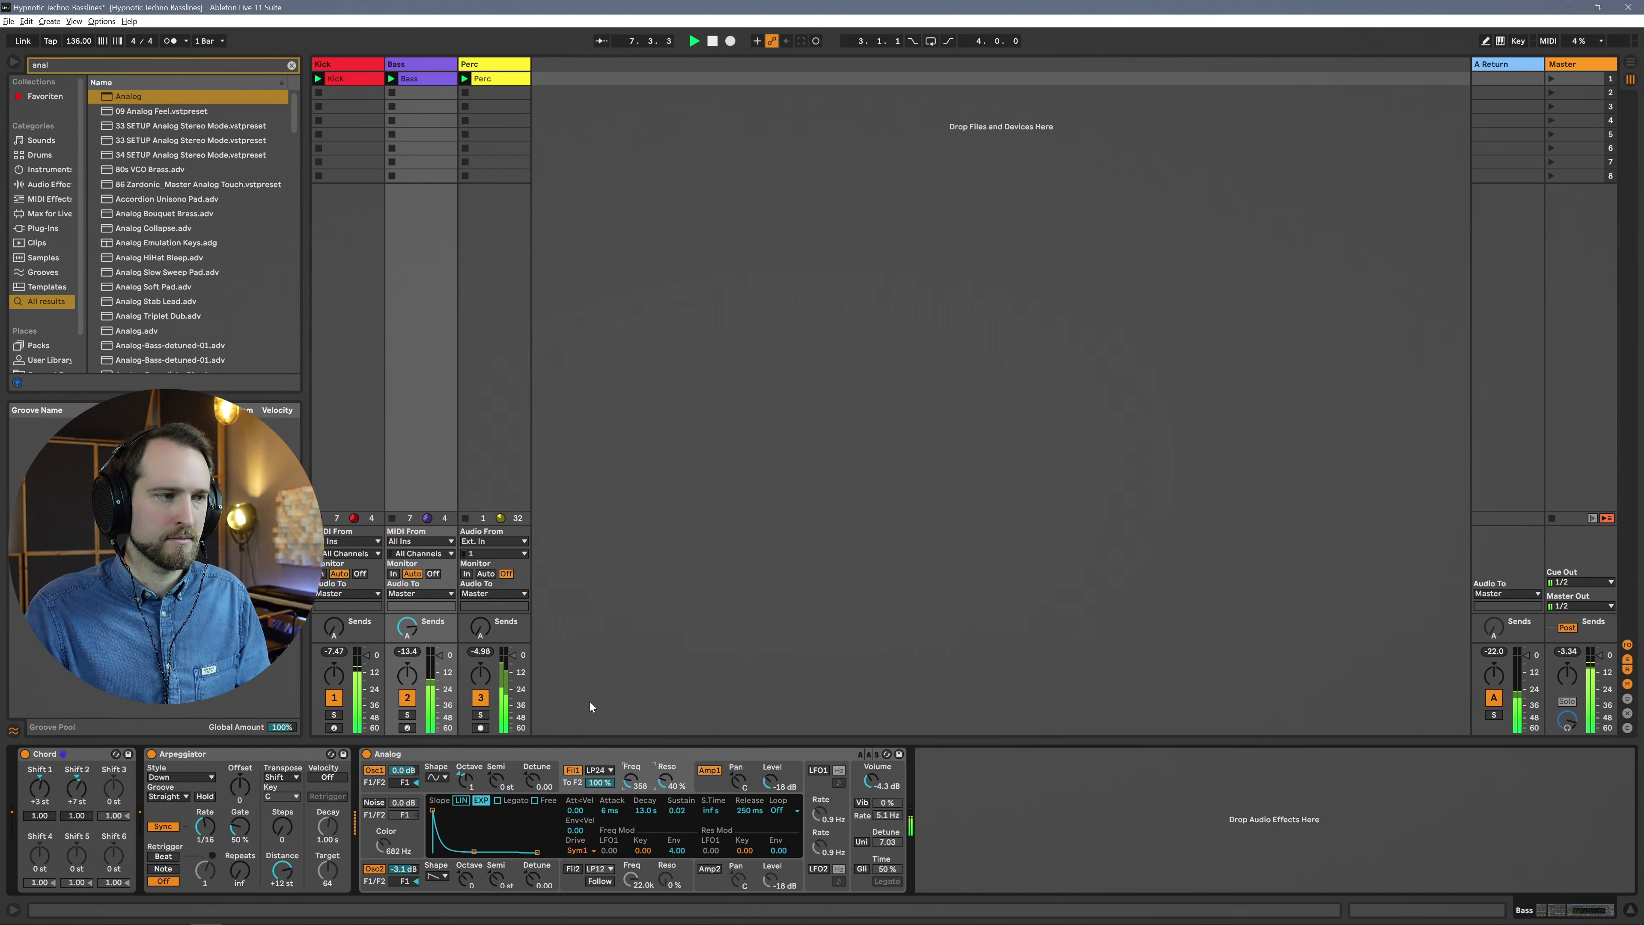
pyautogui.press('space')
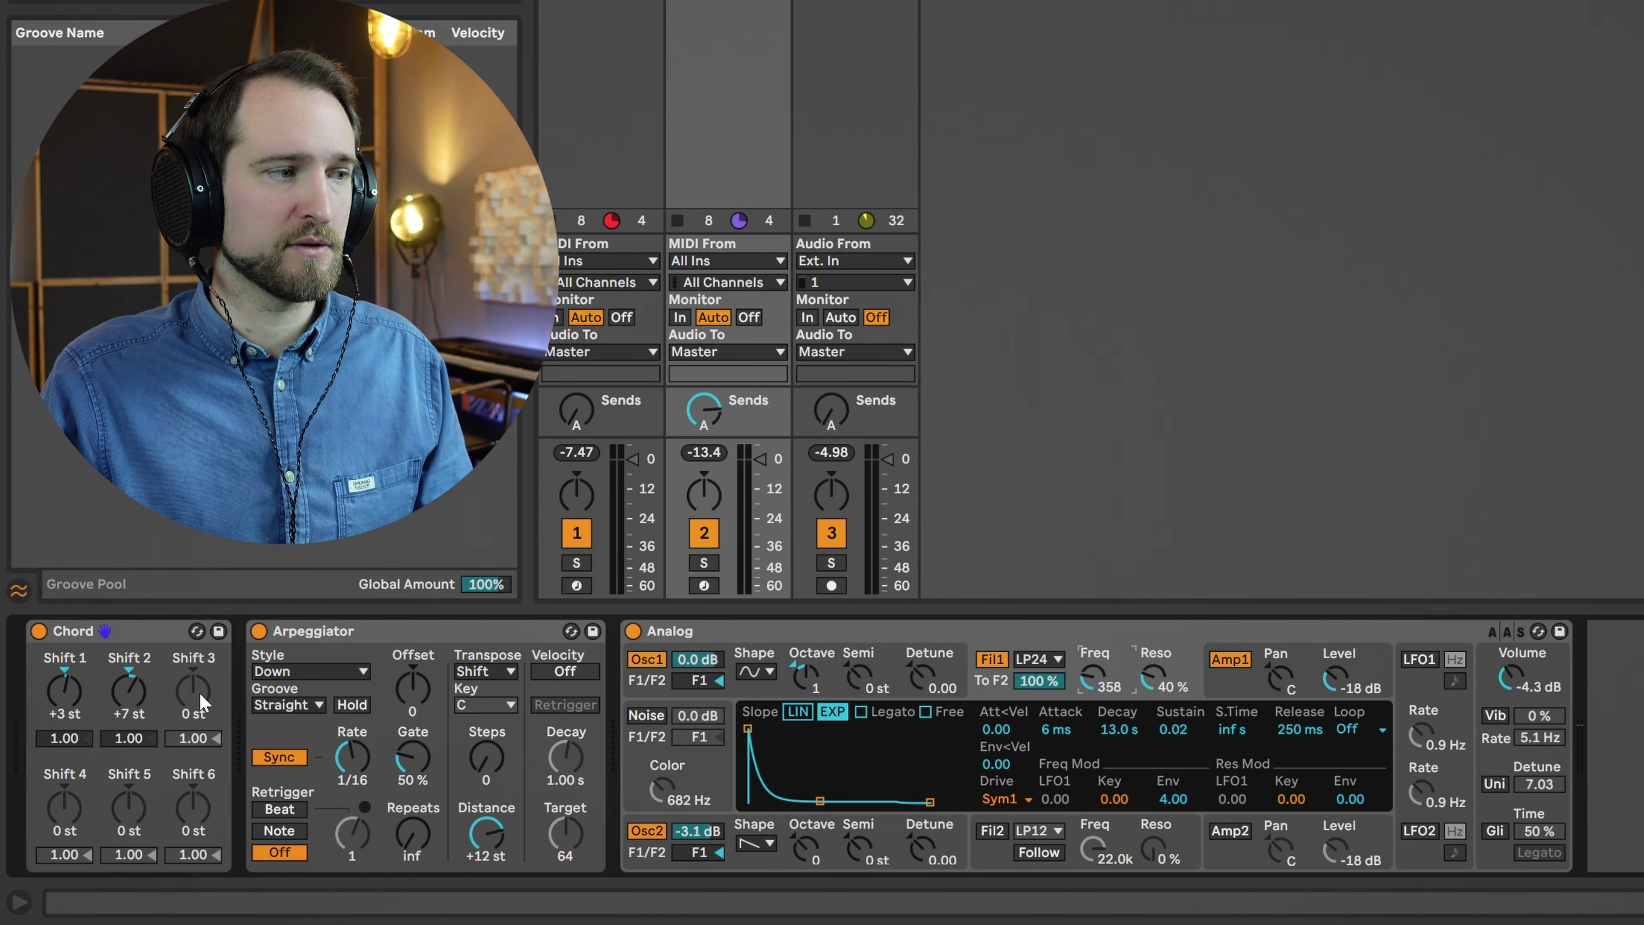
# Set the Chord device's Shift 3 to +8 st.
pyautogui.moveTo(199, 691); pyautogui.dragTo(200, 656)
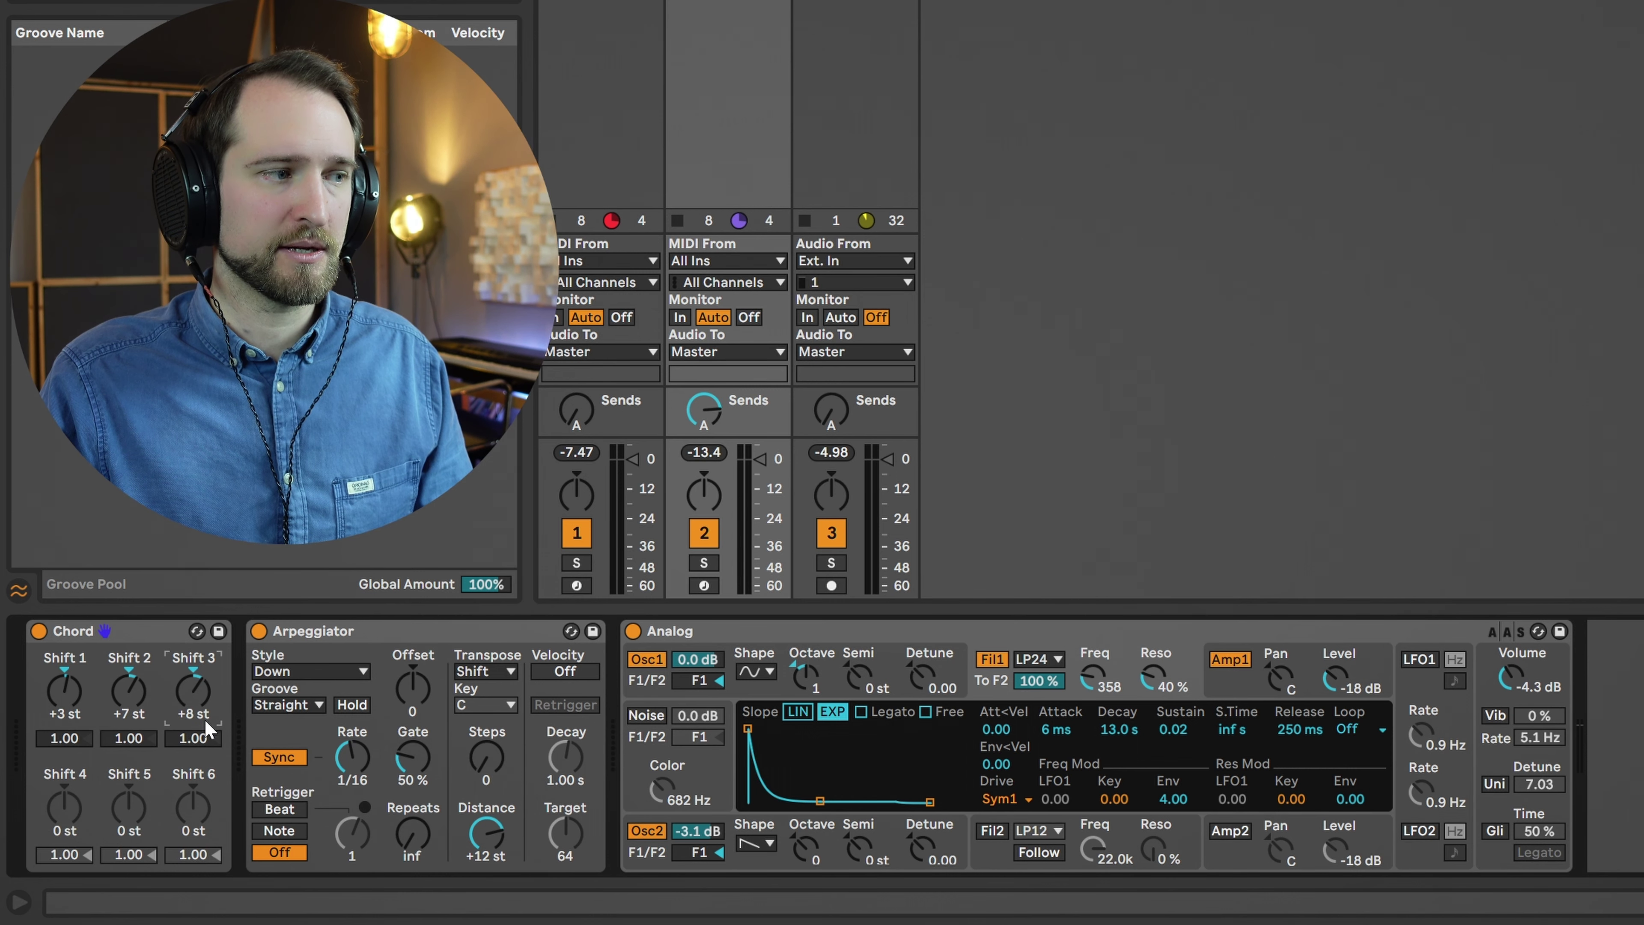
# Set the Chord device's Shift 4 to +4 st and Analog's Filter 1 frequency to about 443 and resonance to 33 % during playback.
pyautogui.press('space')
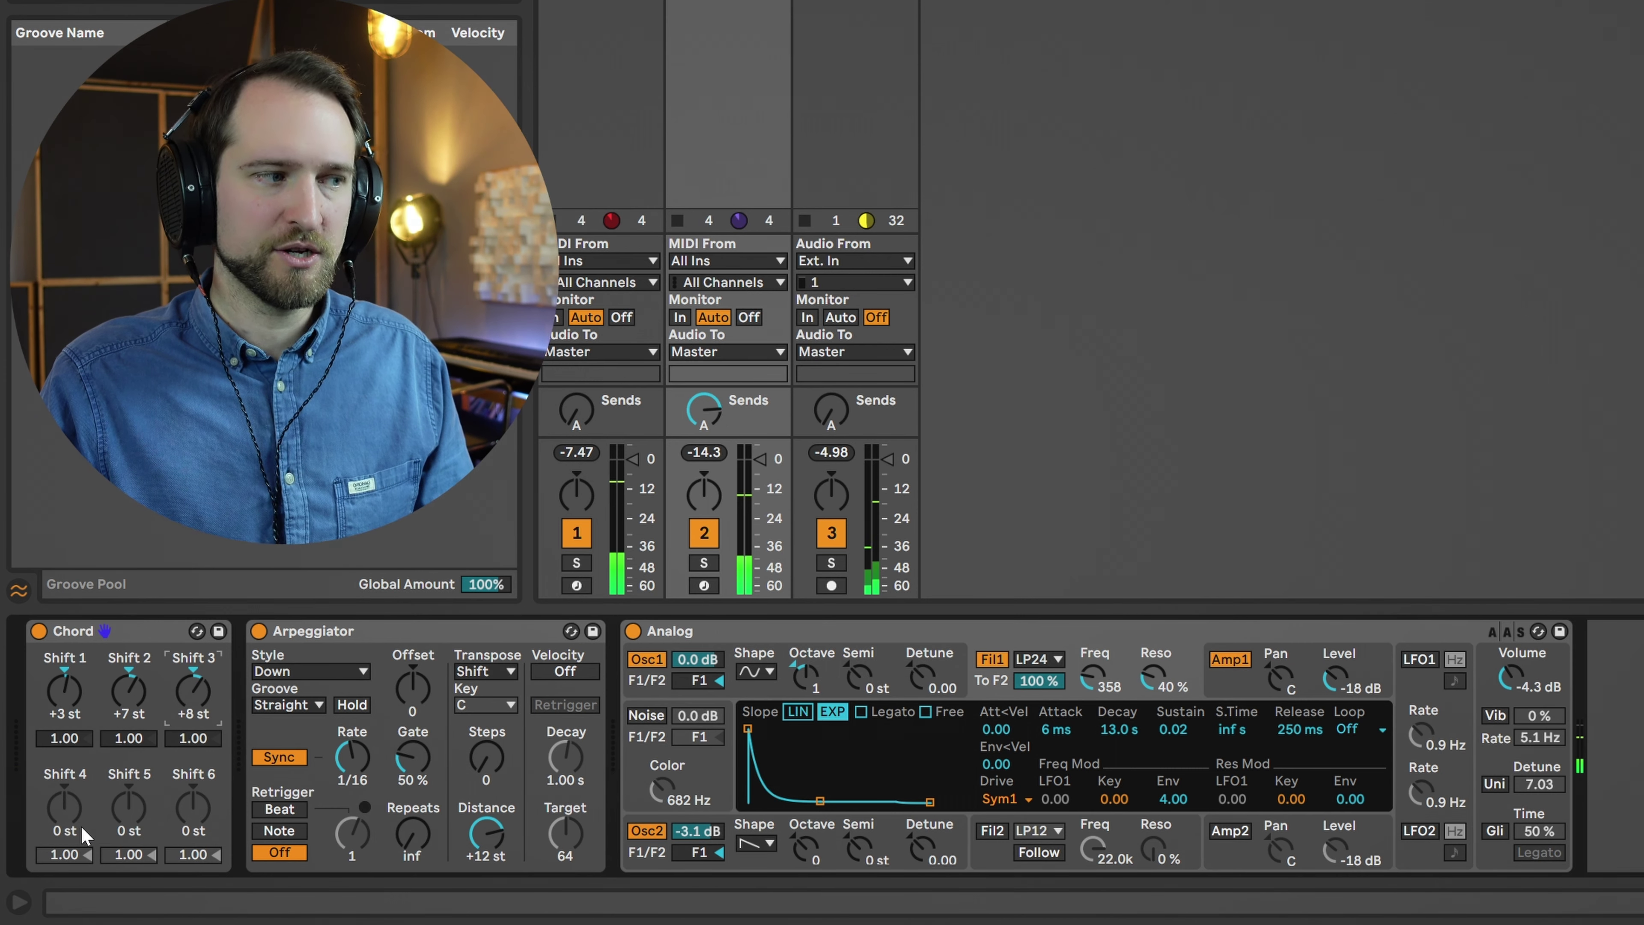
pyautogui.moveTo(64, 808); pyautogui.dragTo(64, 793)
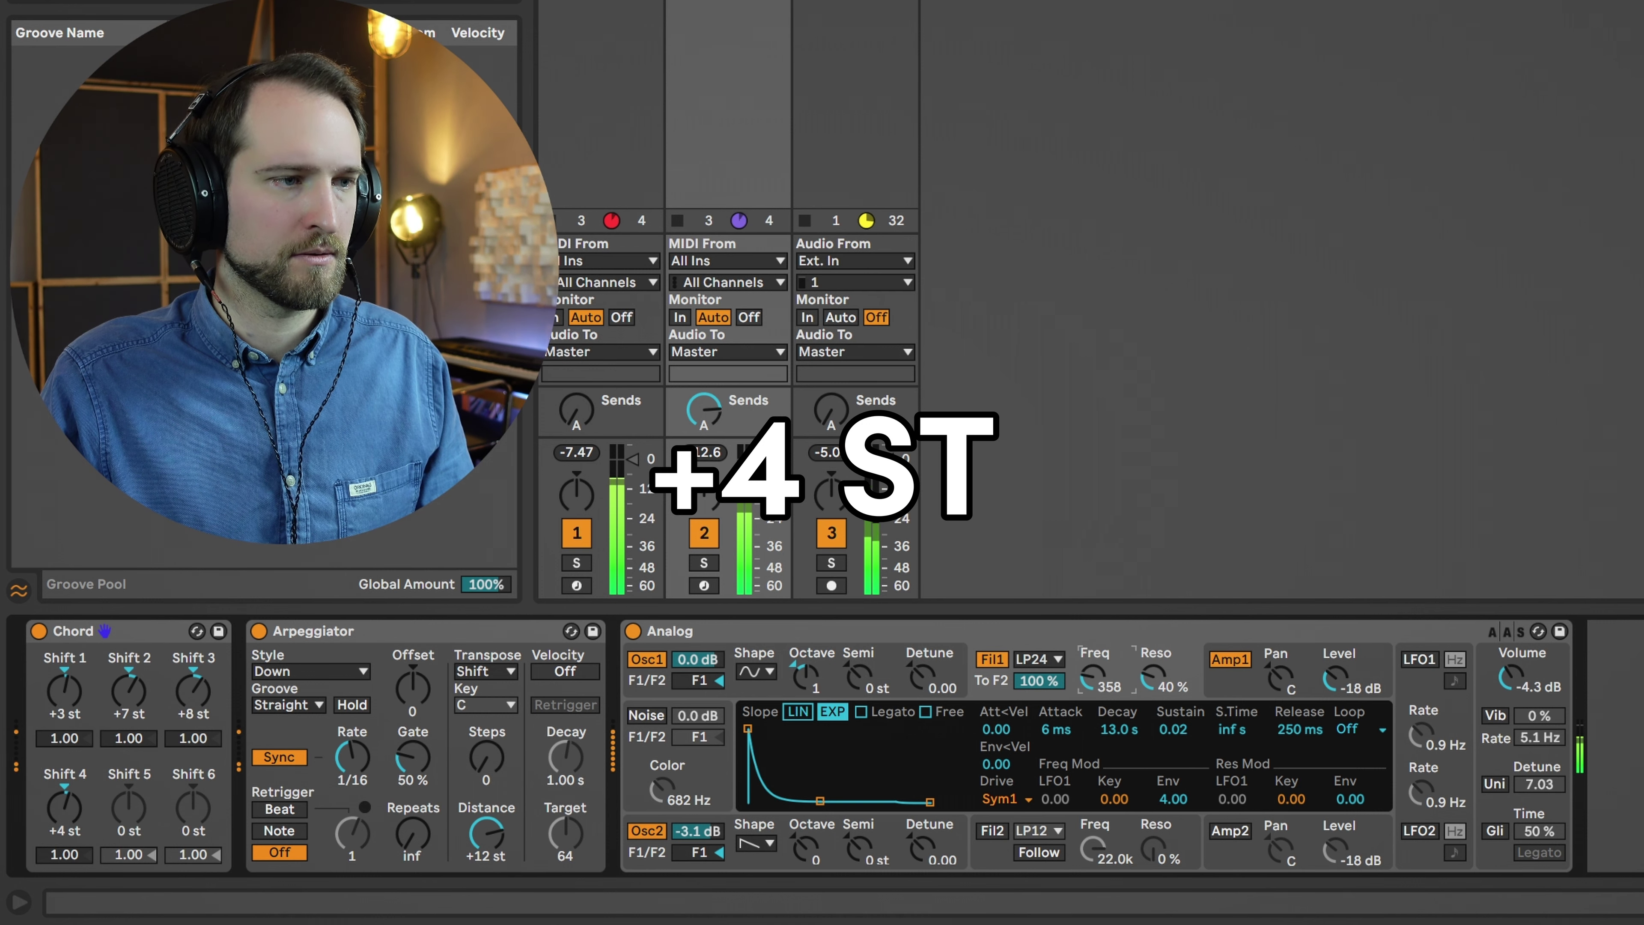
pyautogui.moveTo(1093, 677); pyautogui.dragTo(1154, 671)
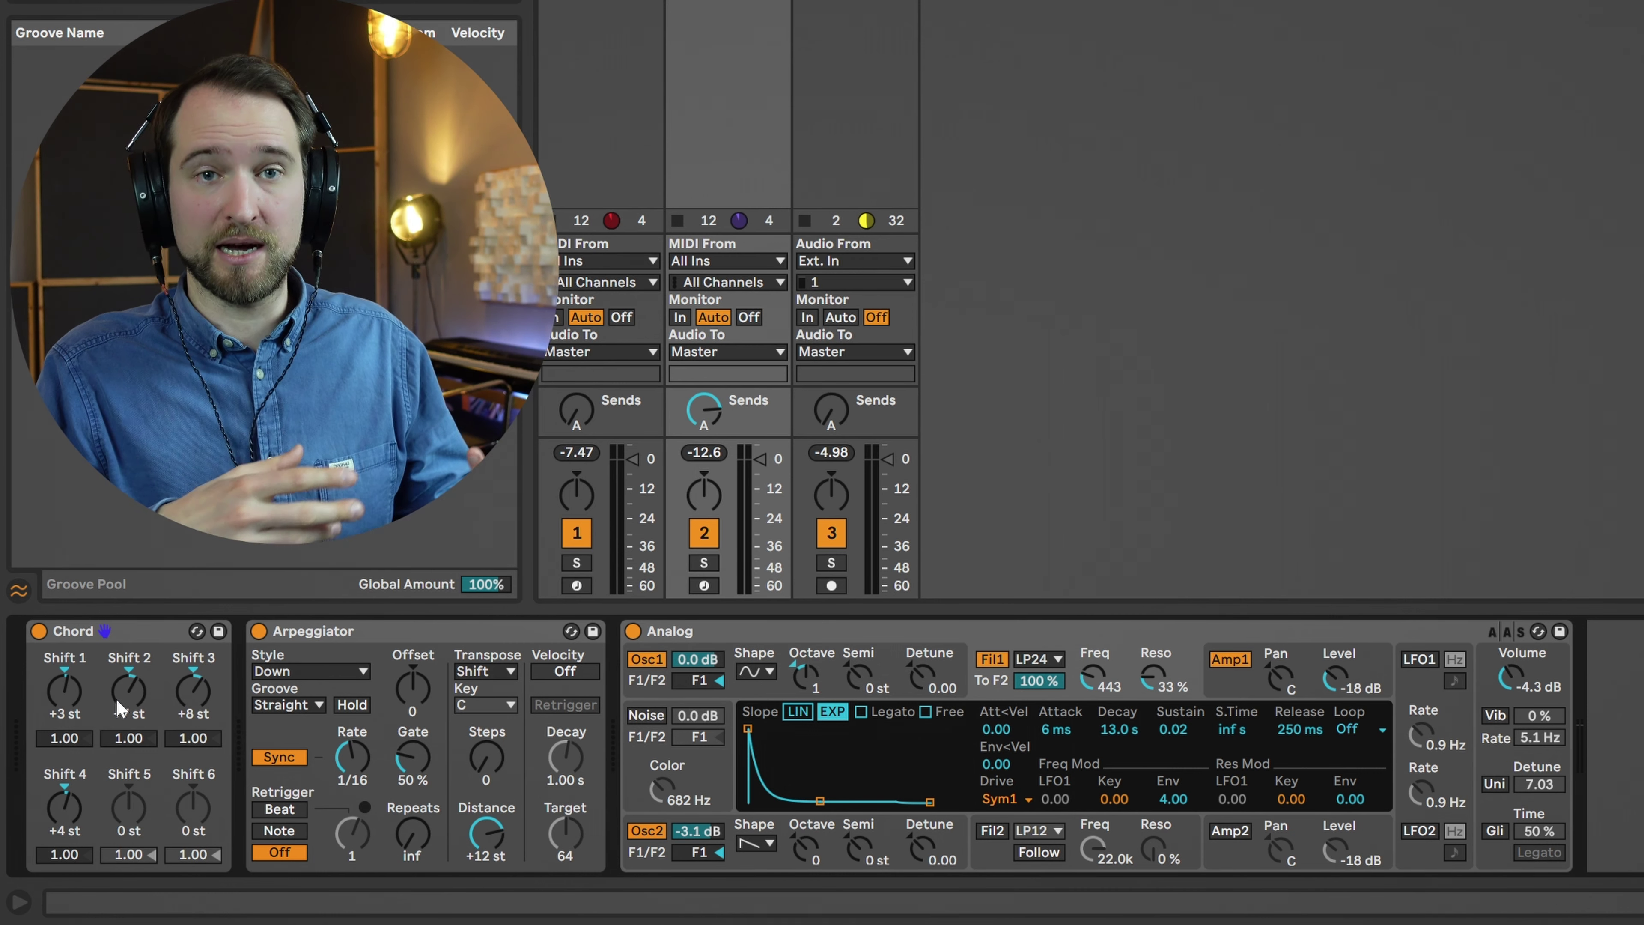
# Try the Arpeggiator's Random Once and Random Other styles while listening, and restore the Down style.
pyautogui.click(305, 673)
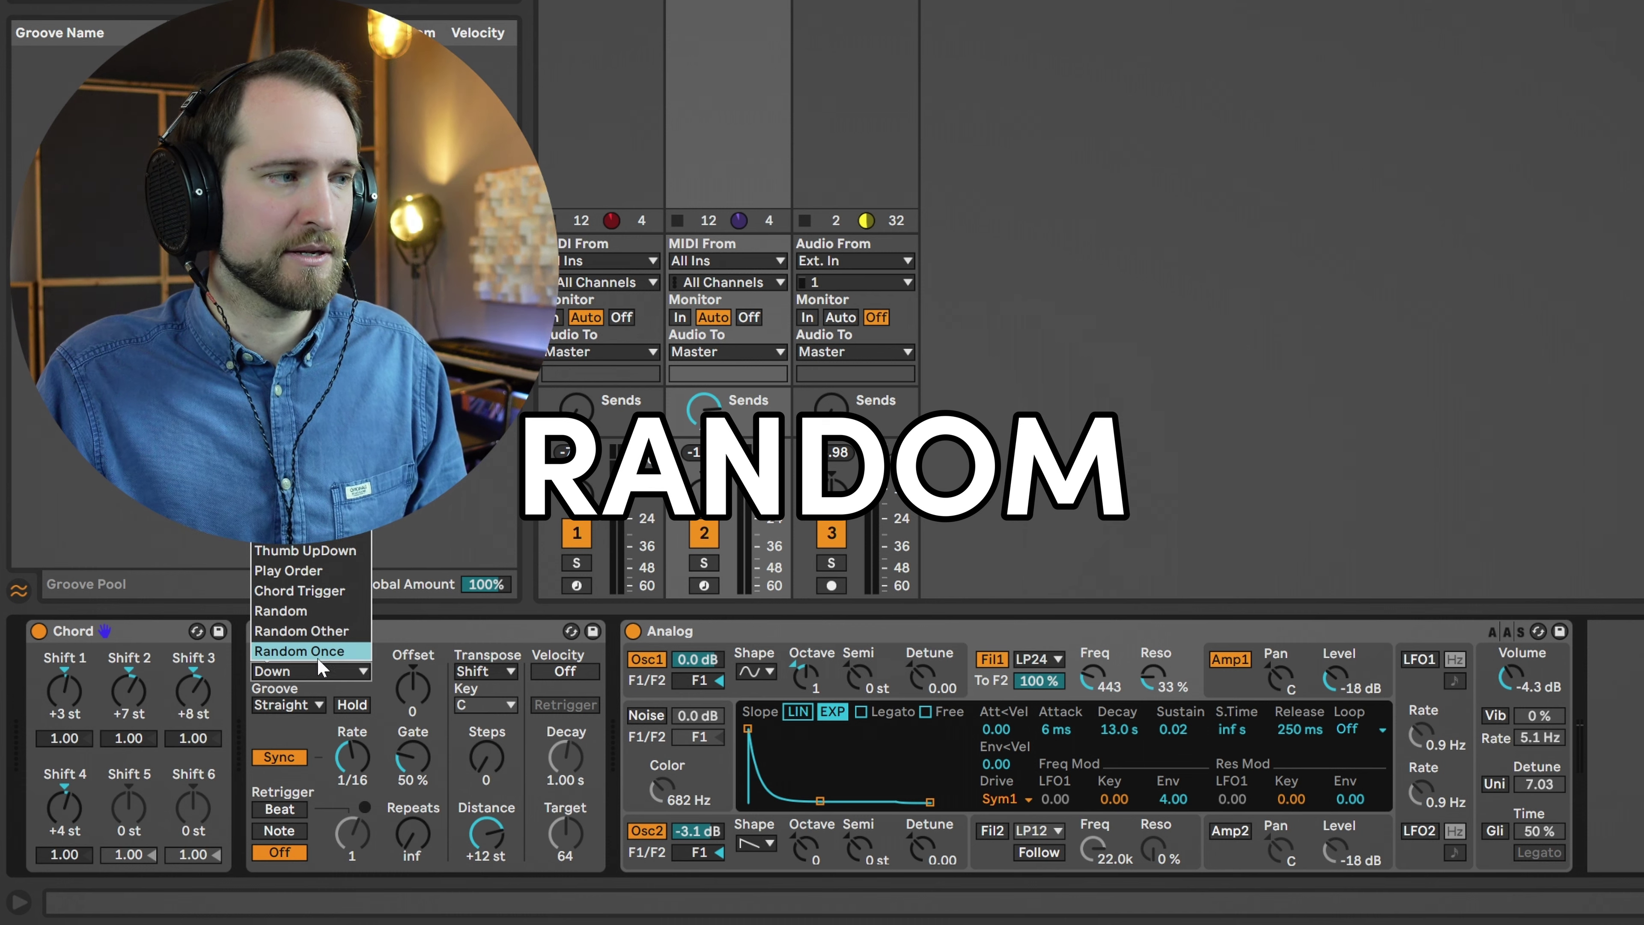
pyautogui.click(310, 649)
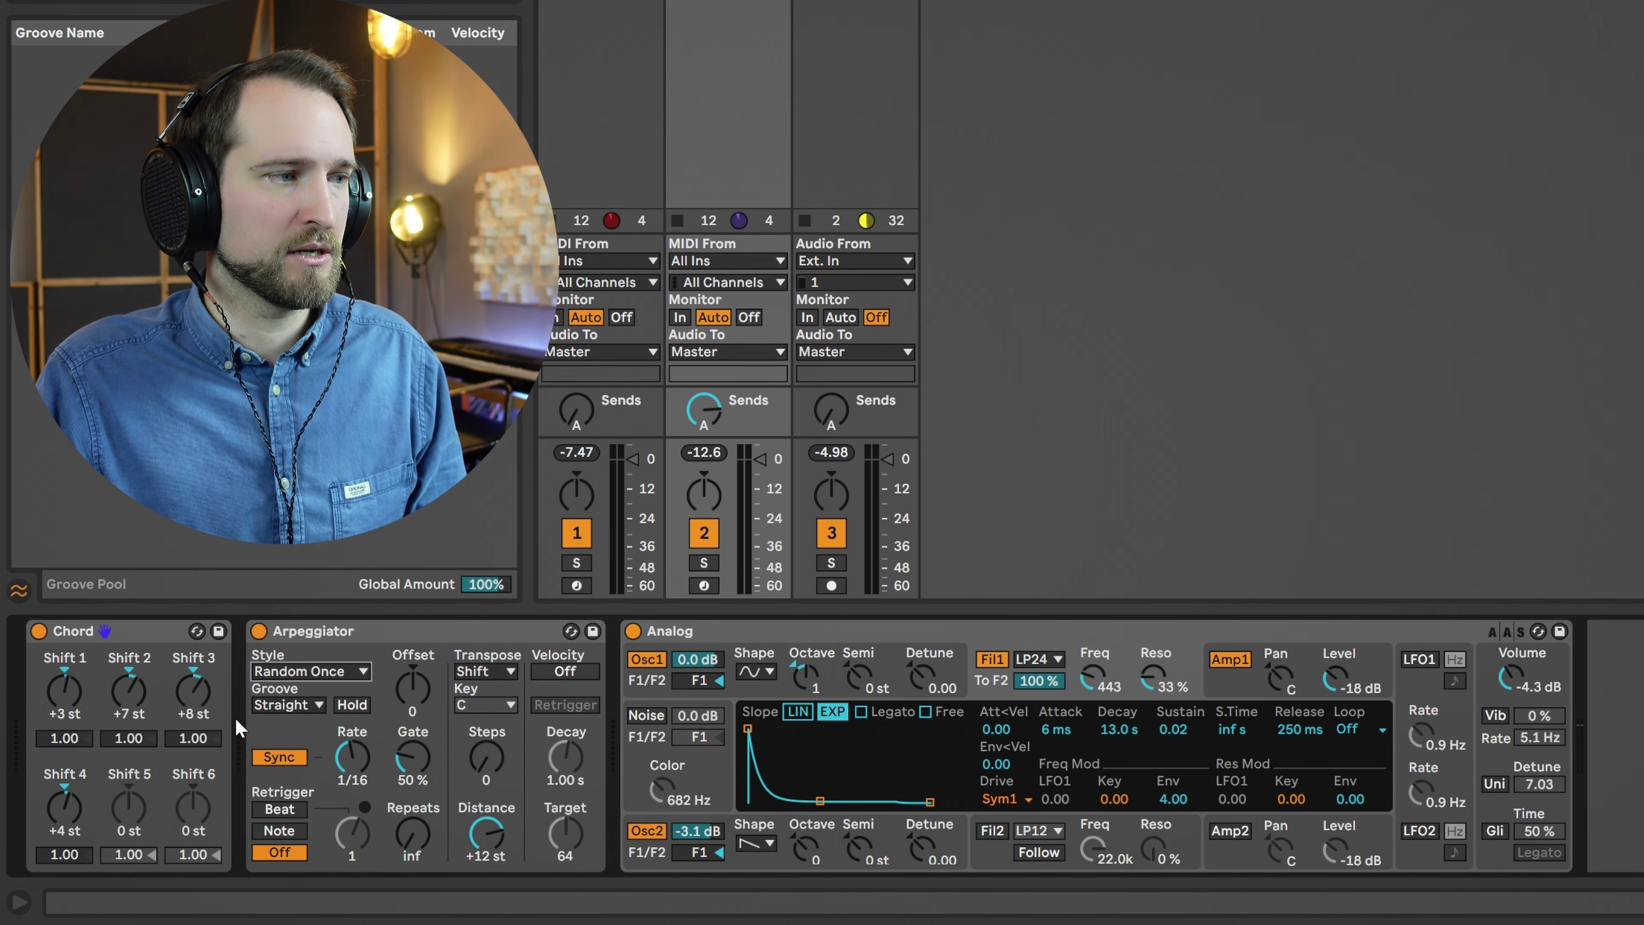
pyautogui.click(358, 672)
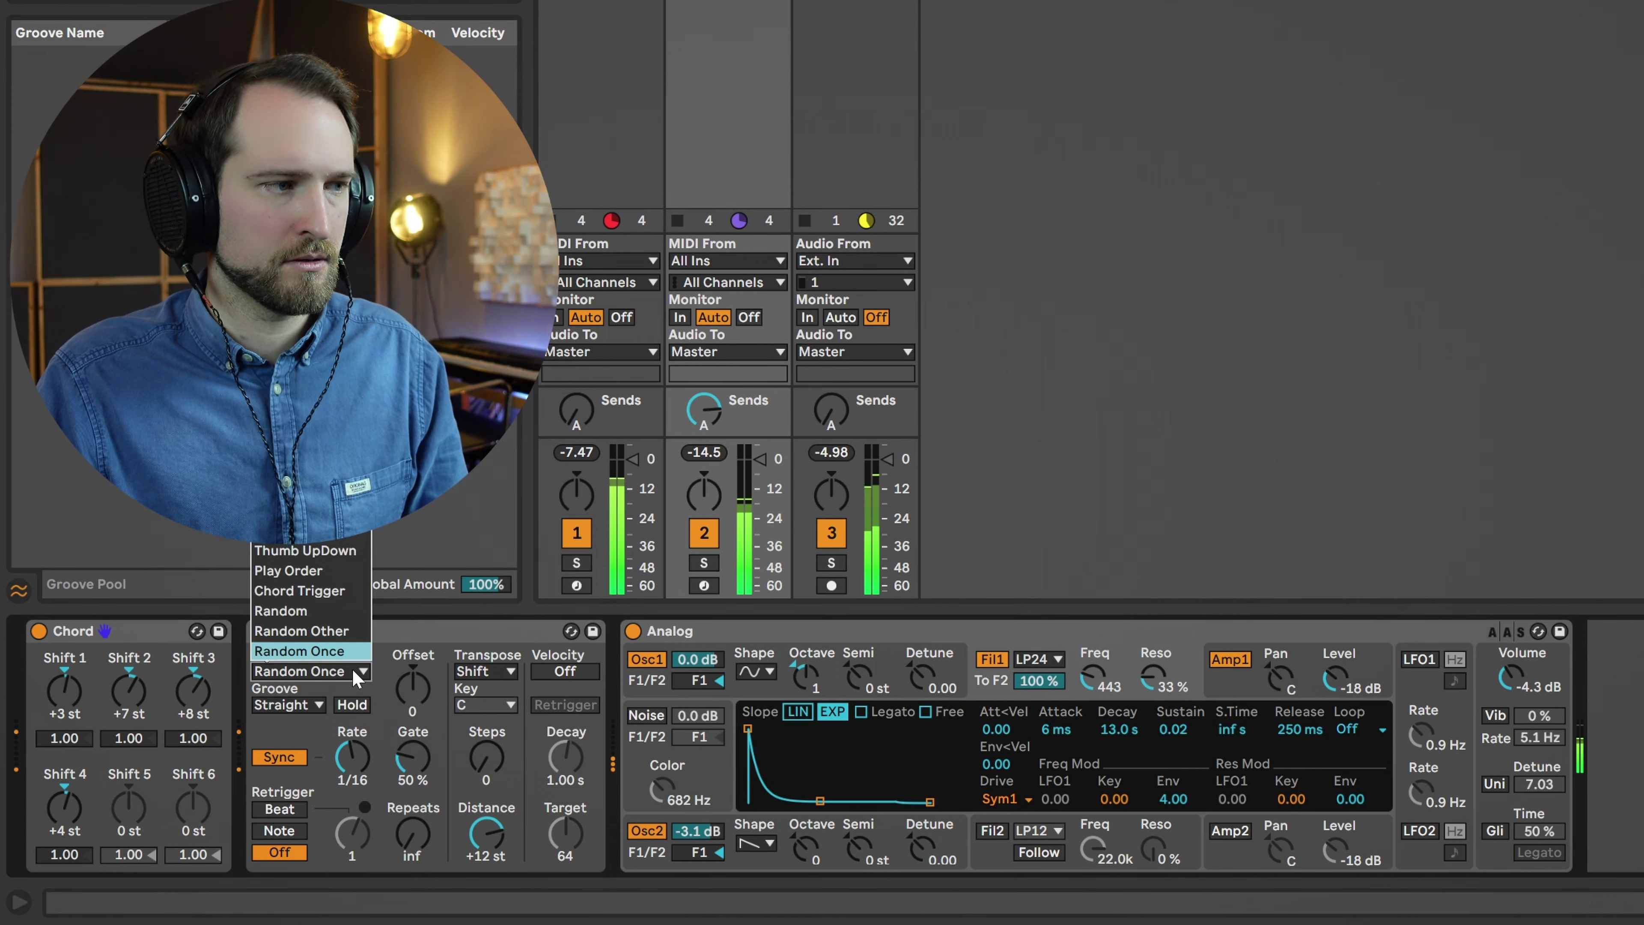
pyautogui.click(335, 632)
pyautogui.click(352, 668)
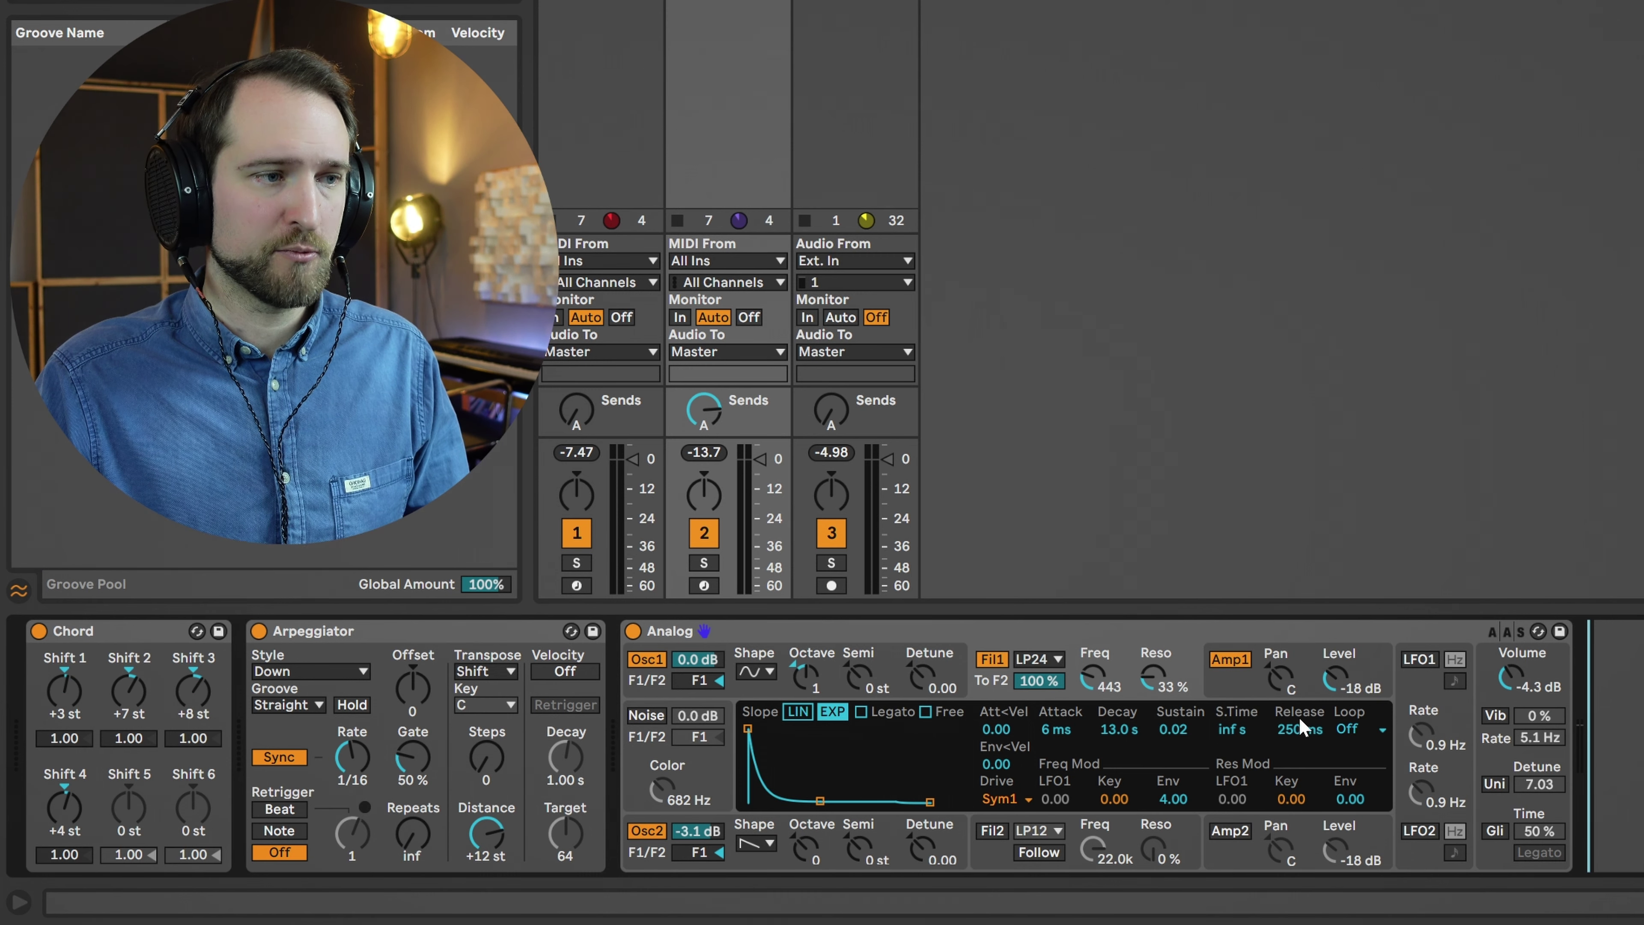
# Switch on Analog's LFO1 and set its modulation of Filter 1's frequency to about 0.48 while listening.
pyautogui.click(1419, 660)
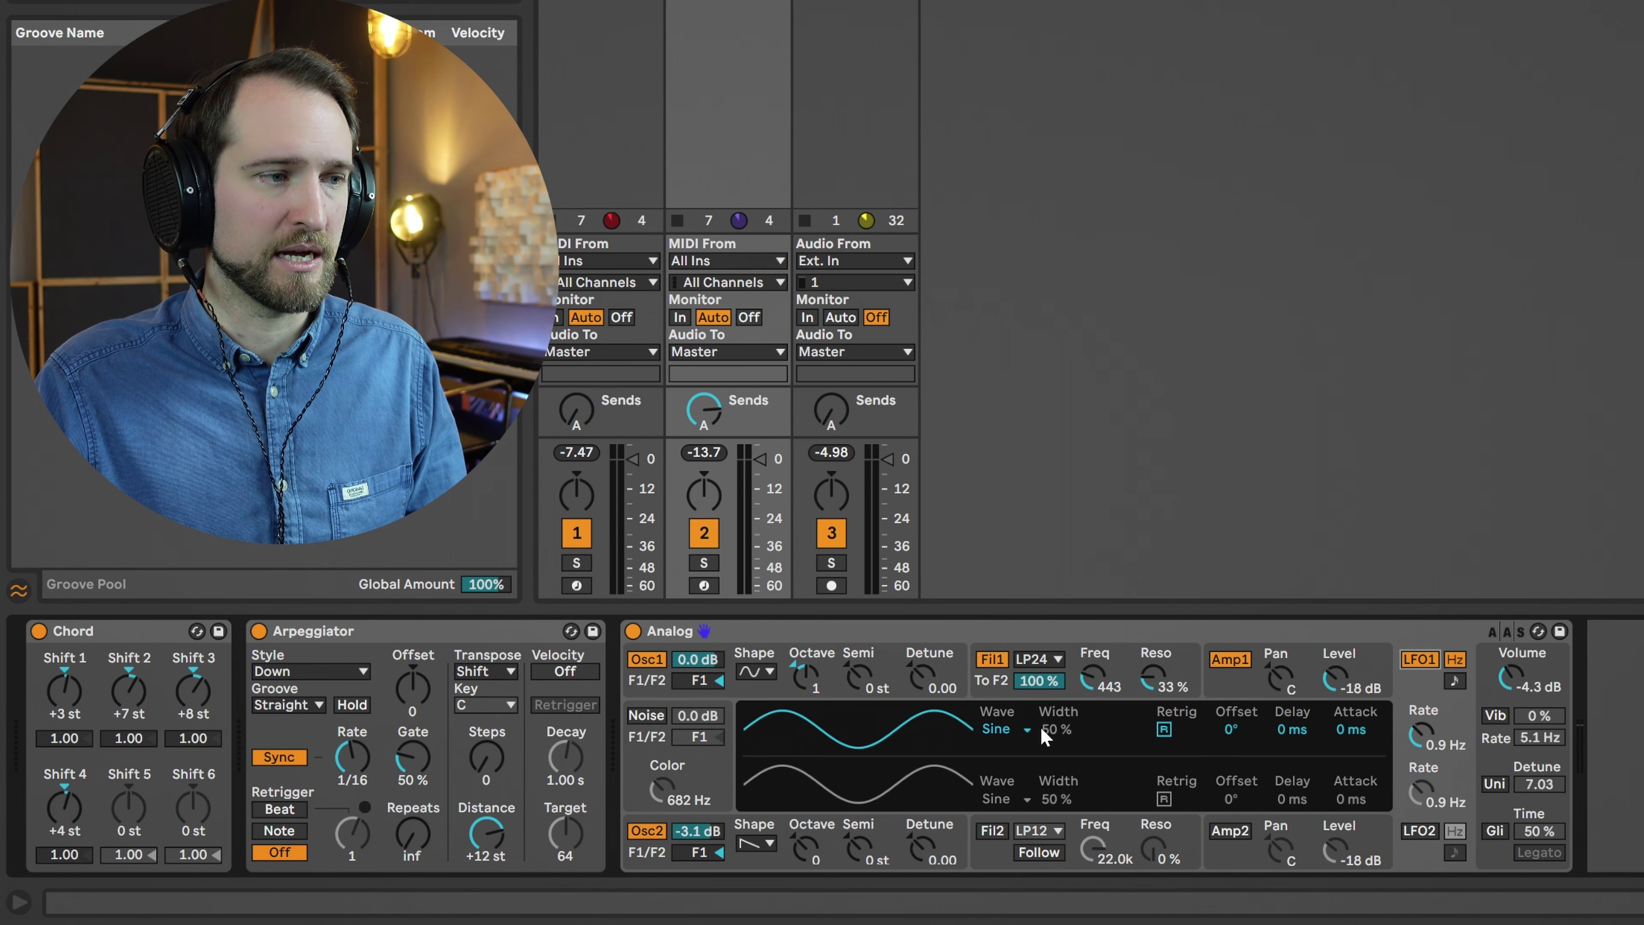
pyautogui.click(992, 681)
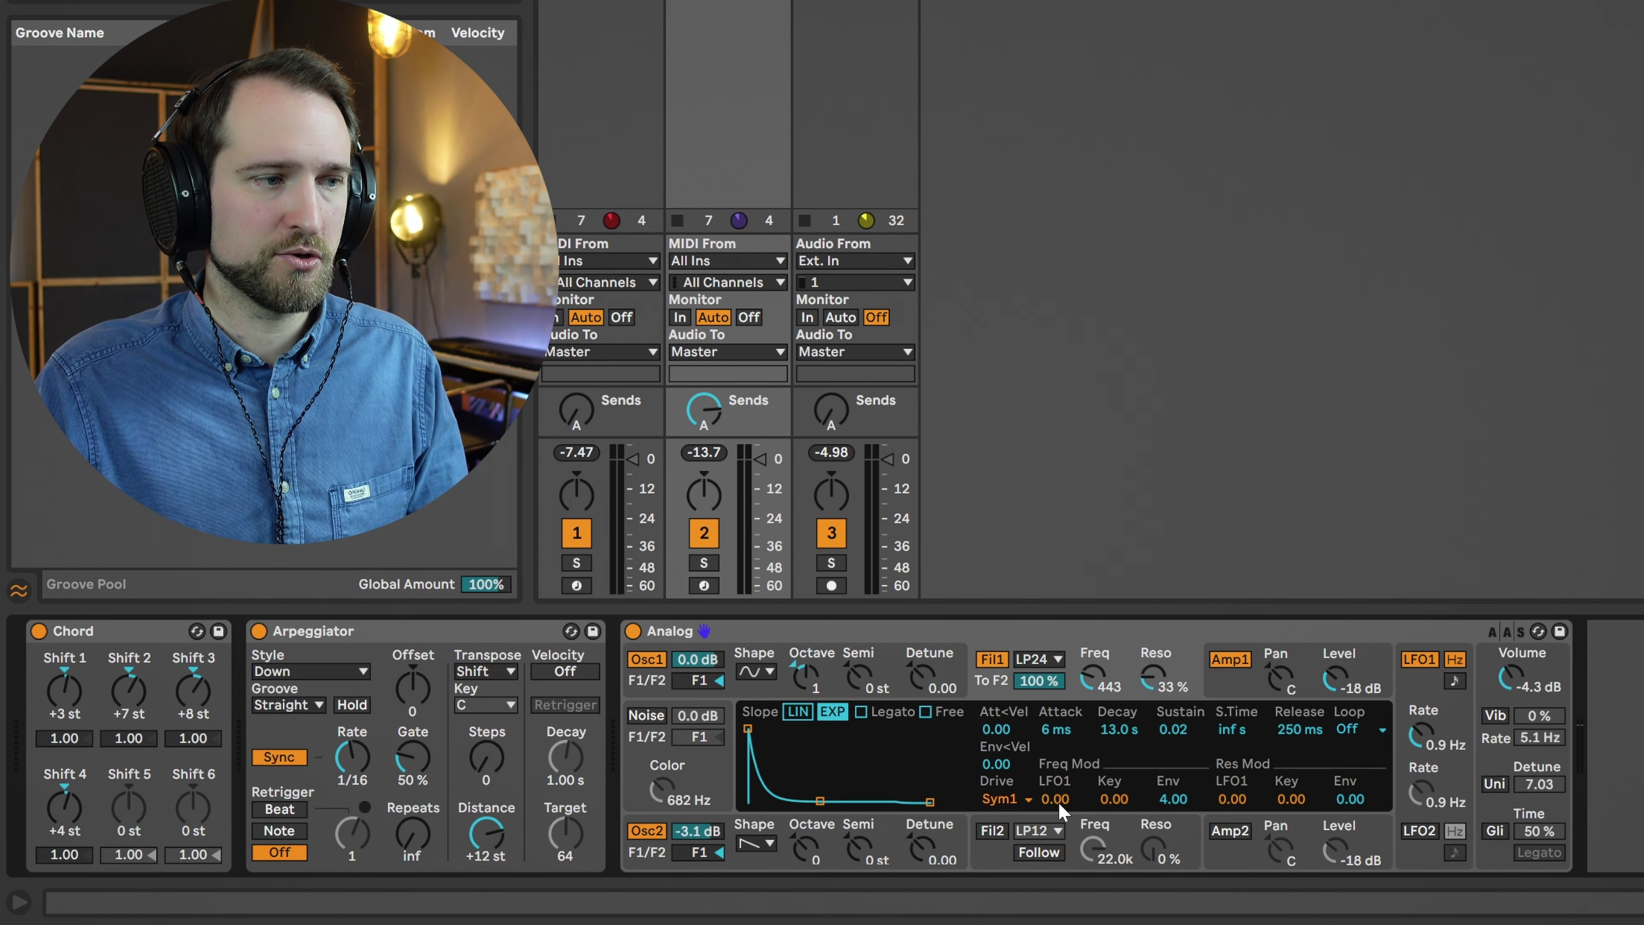
pyautogui.moveTo(1055, 799); pyautogui.dragTo(1054, 784)
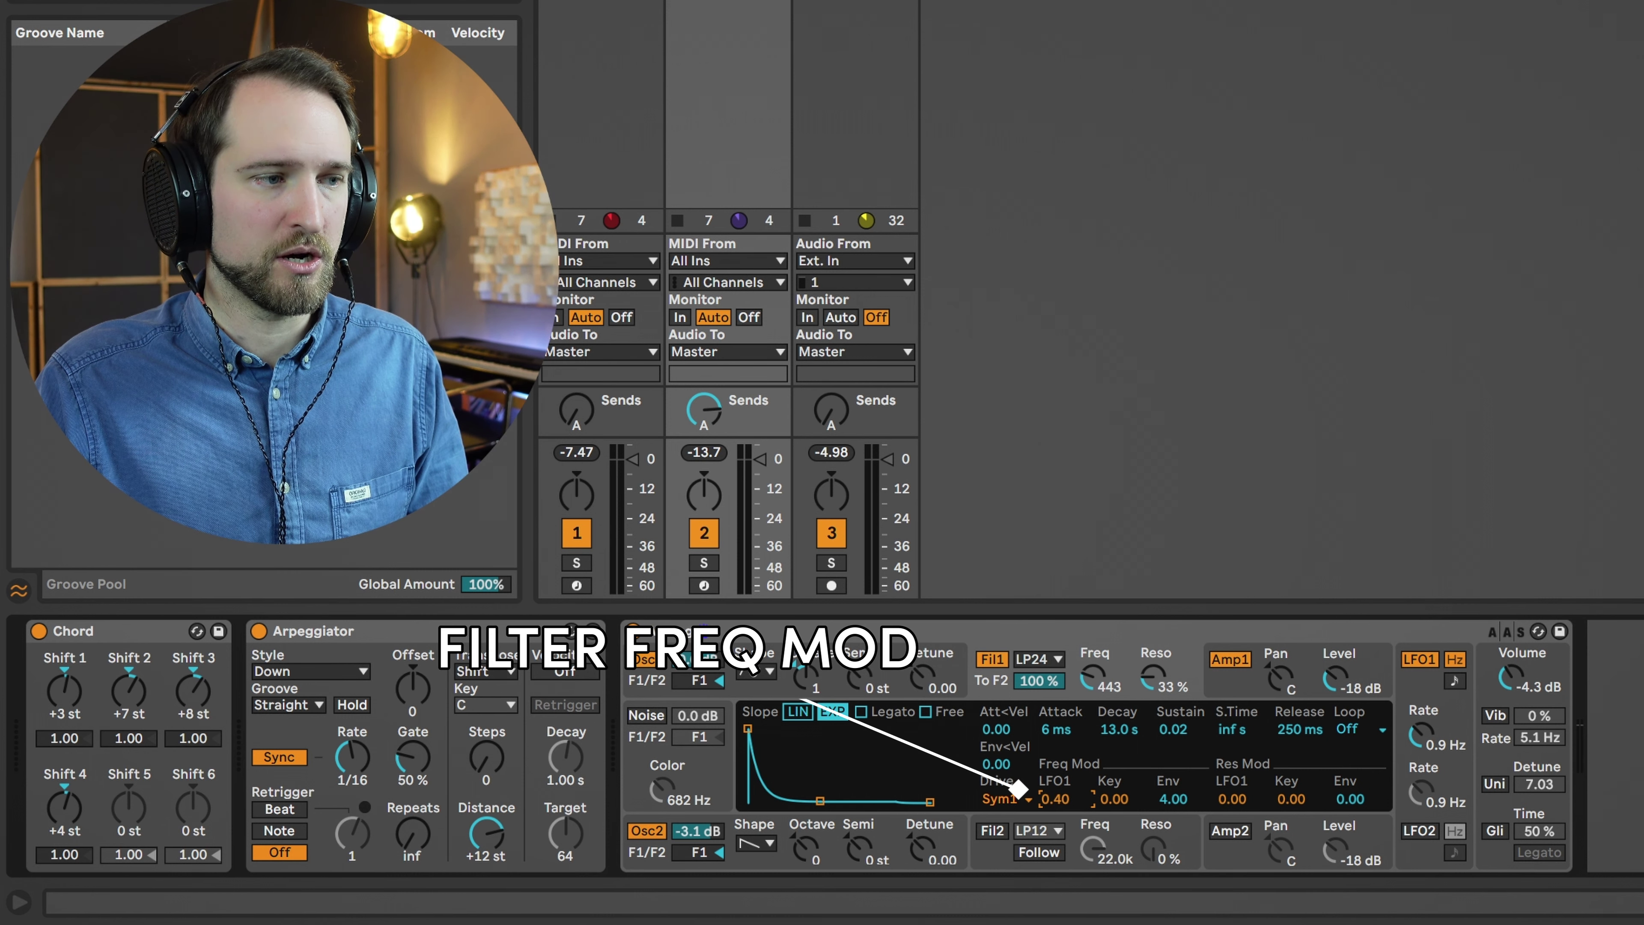
pyautogui.press('space')
pyautogui.moveTo(1055, 798); pyautogui.dragTo(1055, 784)
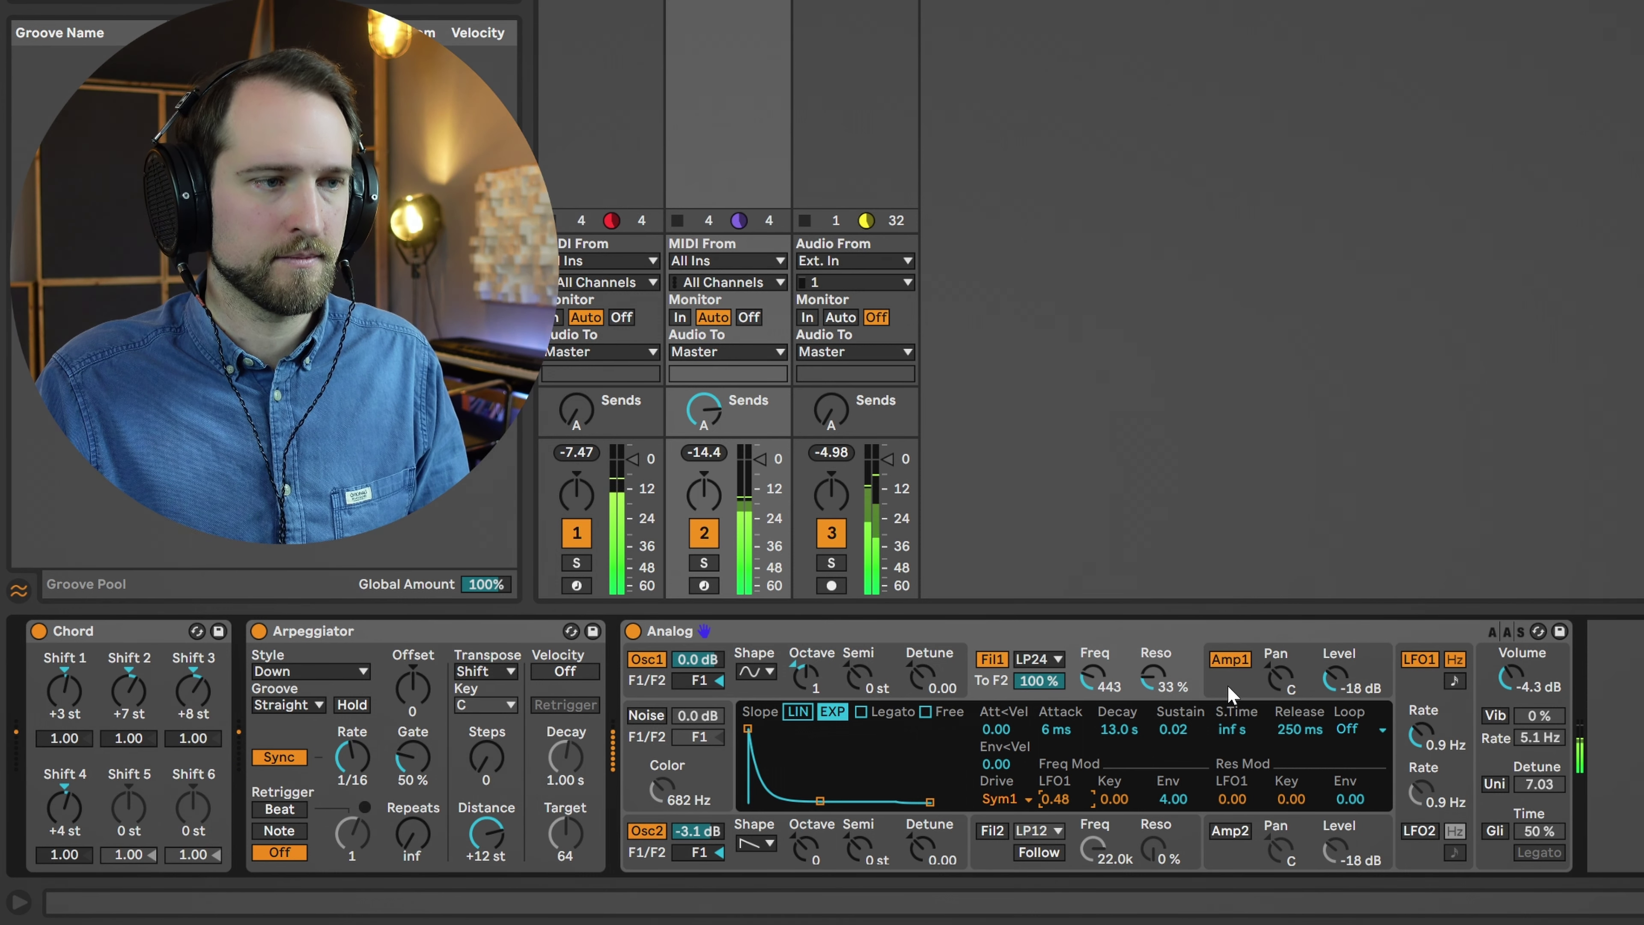
# Lower LFO1's rate to 0.6 Hz, and switch on LFO2 with a rate of 1.0 Hz.
pyautogui.moveTo(1432, 743); pyautogui.dragTo(1432, 763)
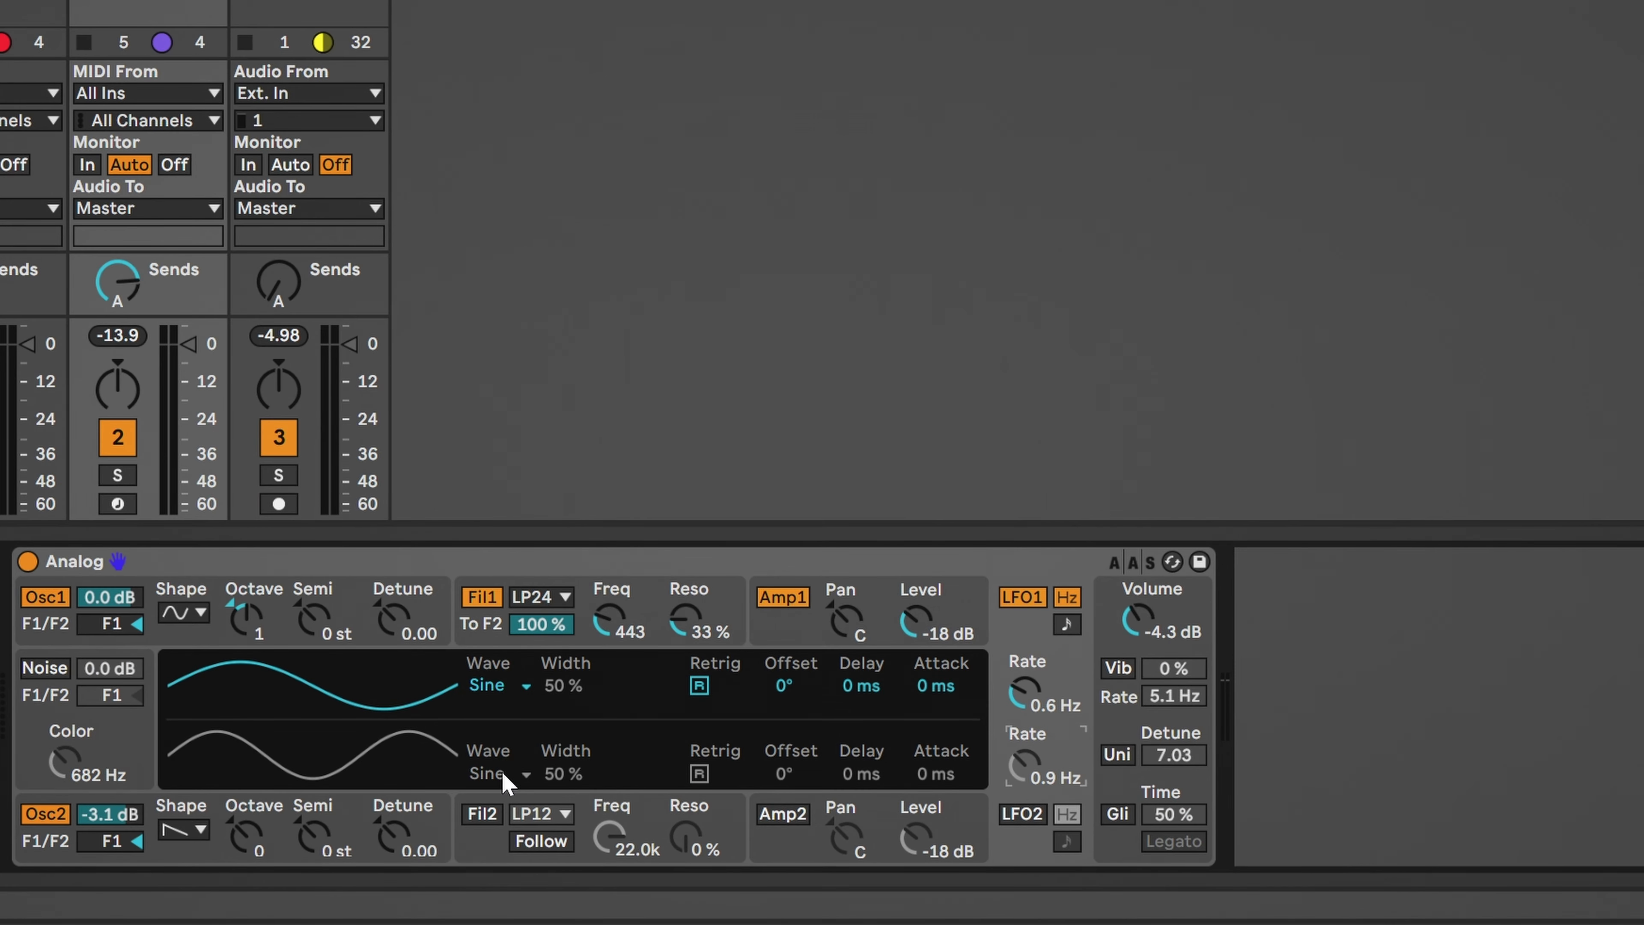
pyautogui.click(1015, 817)
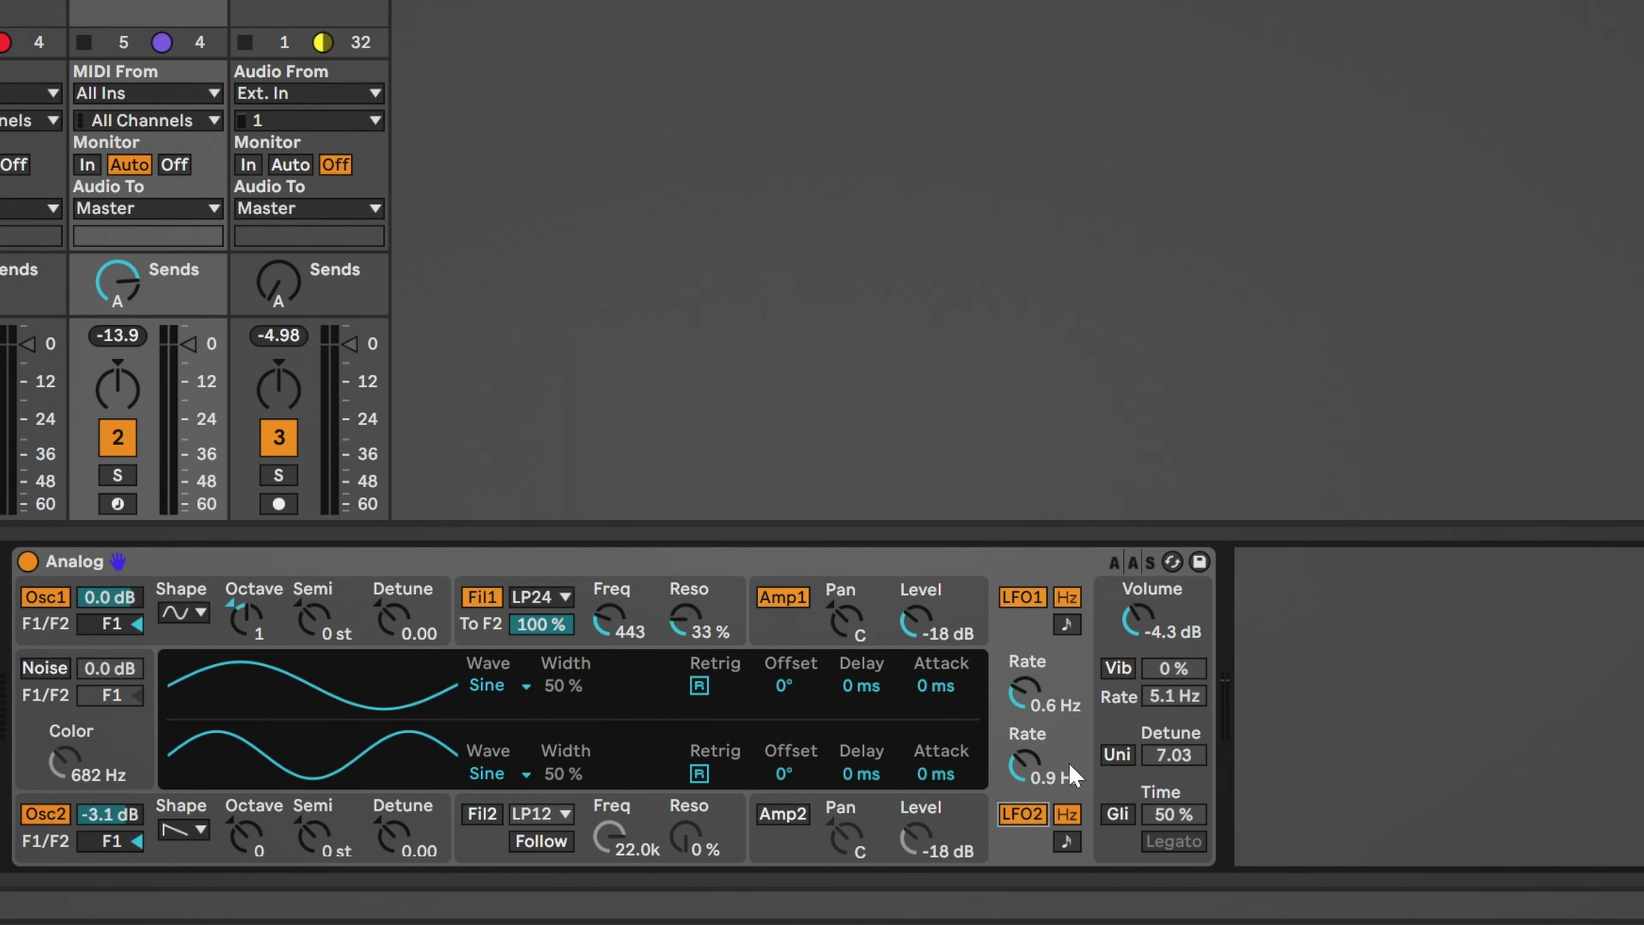
pyautogui.moveTo(1025, 766)
pyautogui.mouseDown()
pyautogui.moveTo(1024, 752)
pyautogui.moveTo(1024, 765)
pyautogui.mouseUp()
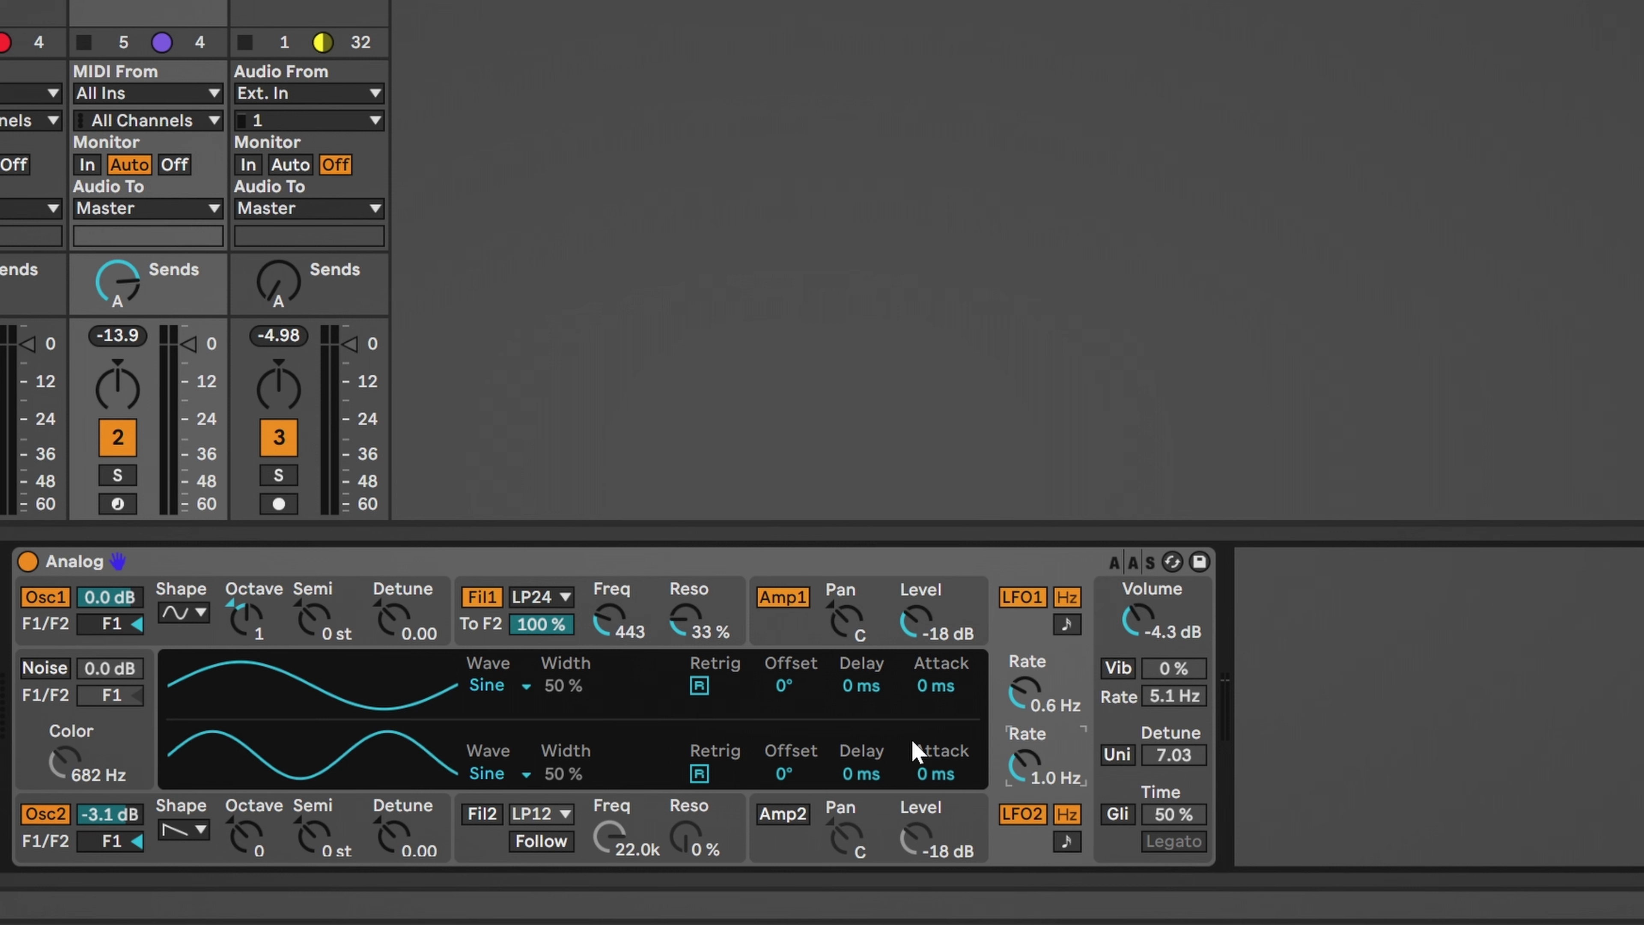
# Set the LFO2 pitch modulation of Analog's oscillator 2 to about 0.20.
pyautogui.click(716, 605)
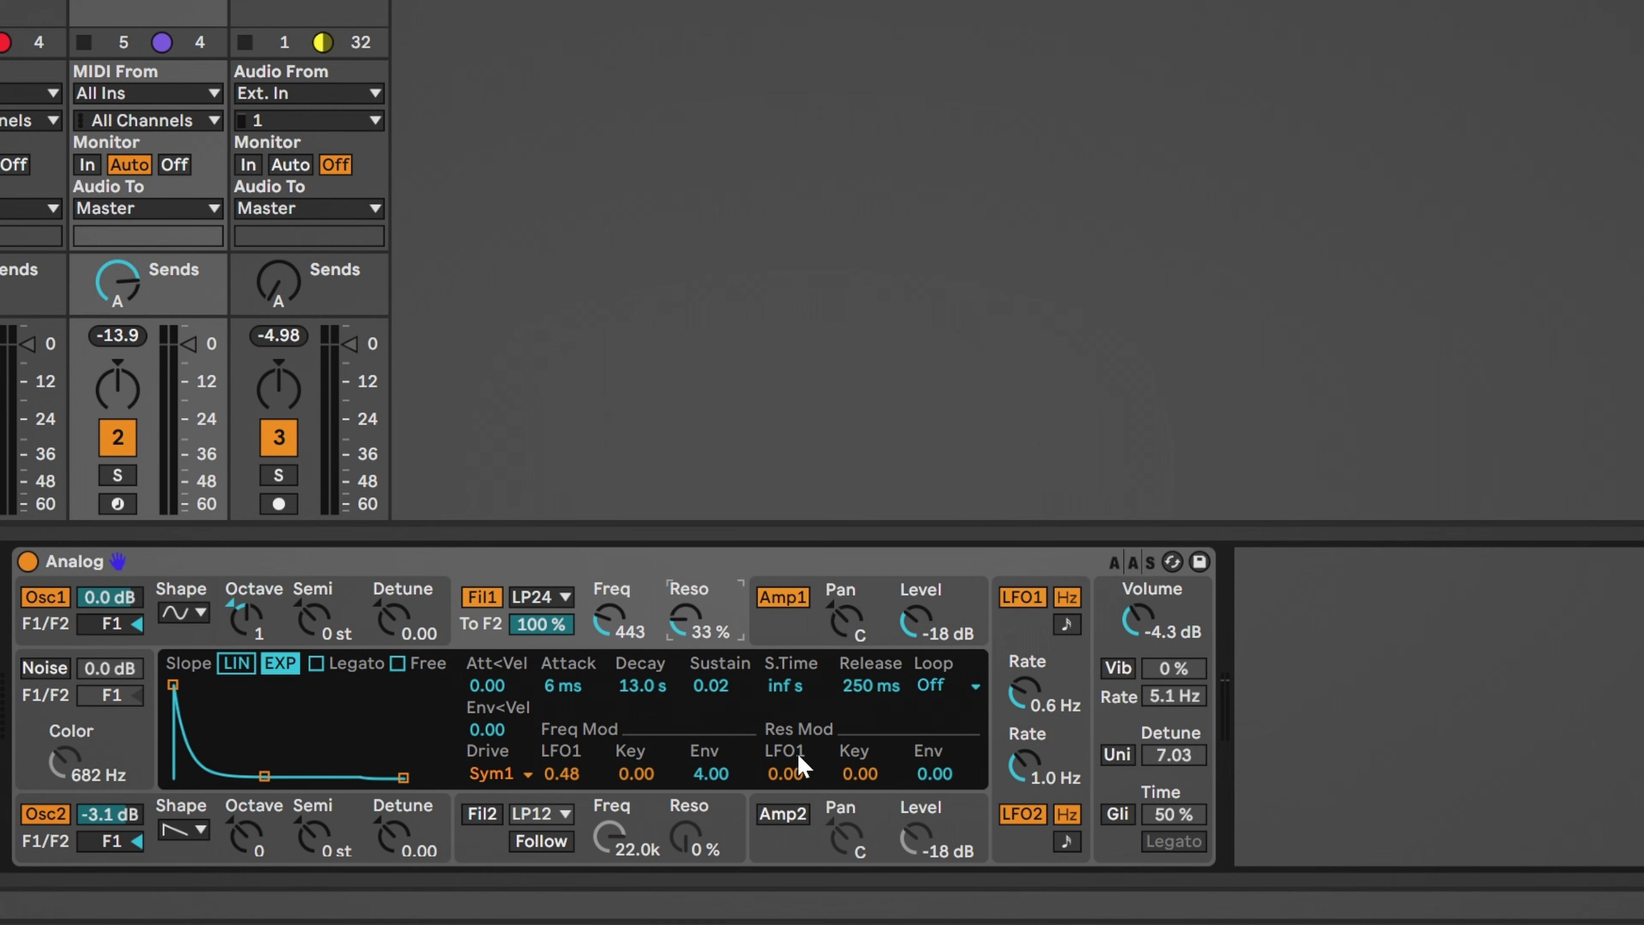
pyautogui.click(42, 865)
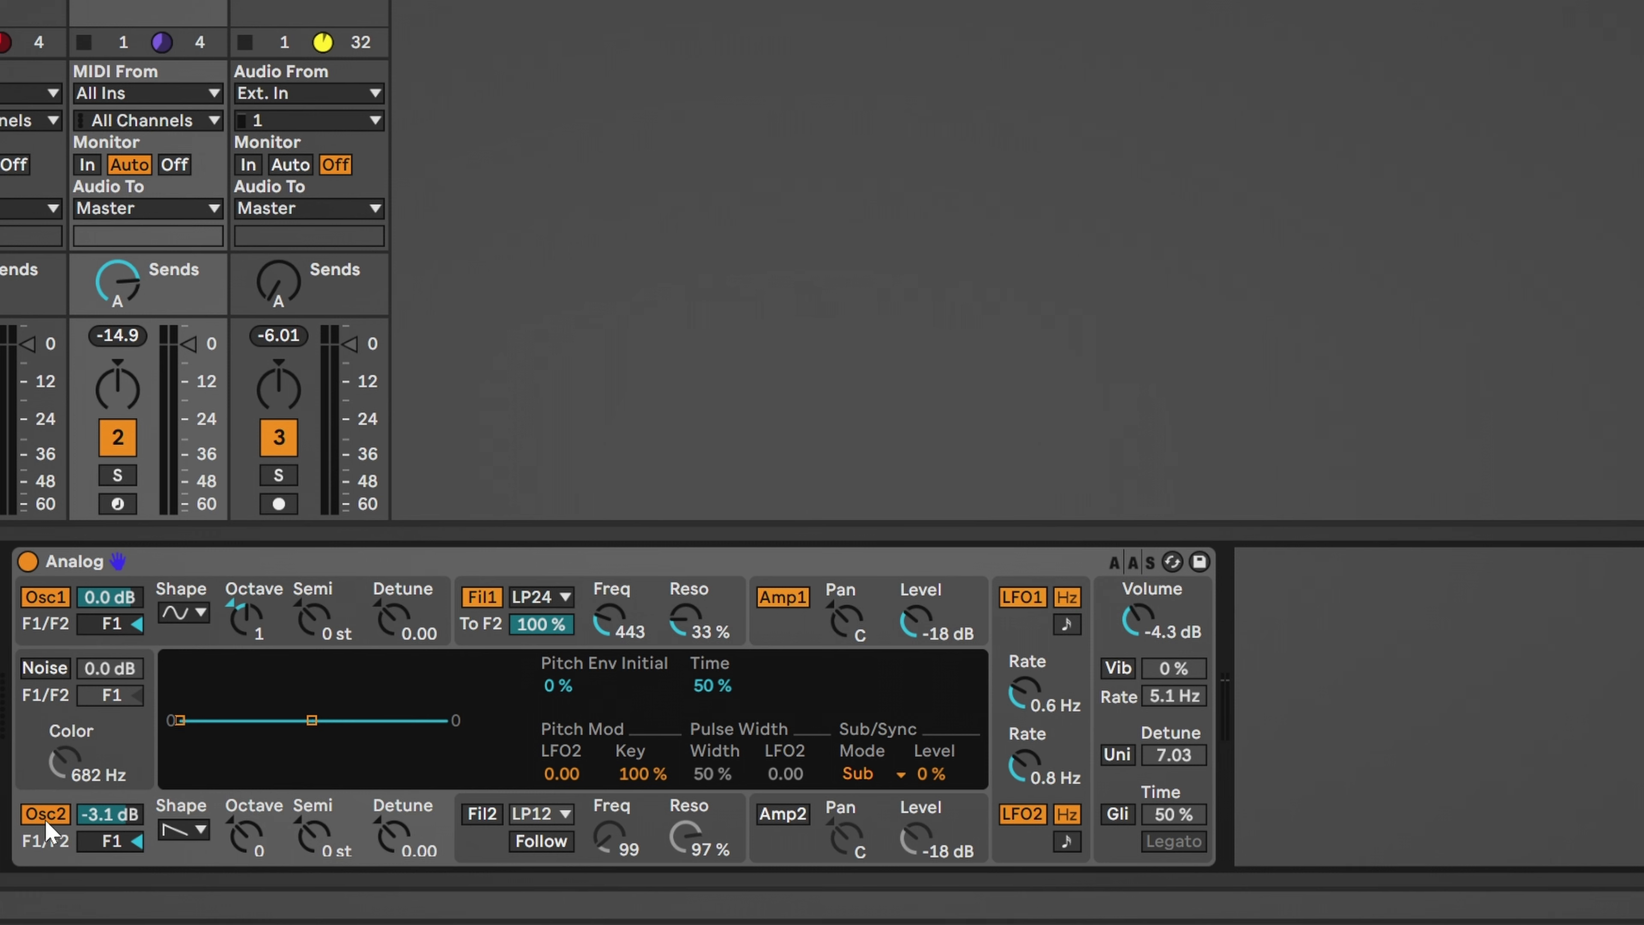
pyautogui.moveTo(562, 774); pyautogui.dragTo(561, 742)
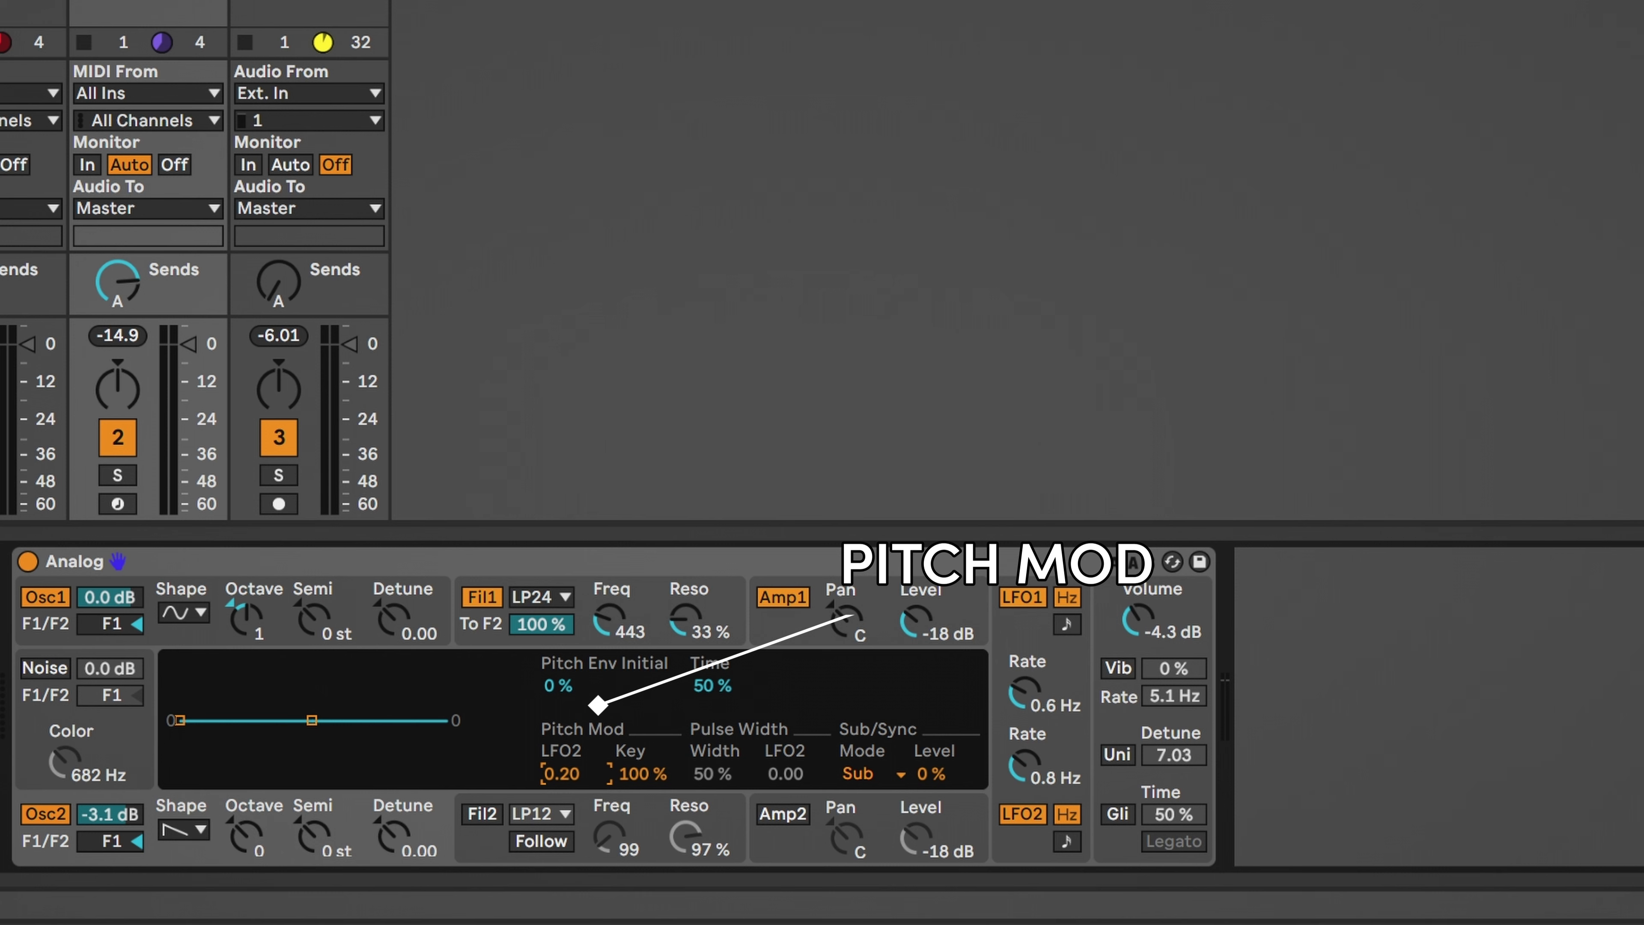
pyautogui.moveTo(586, 787)
pyautogui.mouseDown()
pyautogui.moveTo(585, 739)
pyautogui.moveTo(586, 782)
pyautogui.mouseUp()
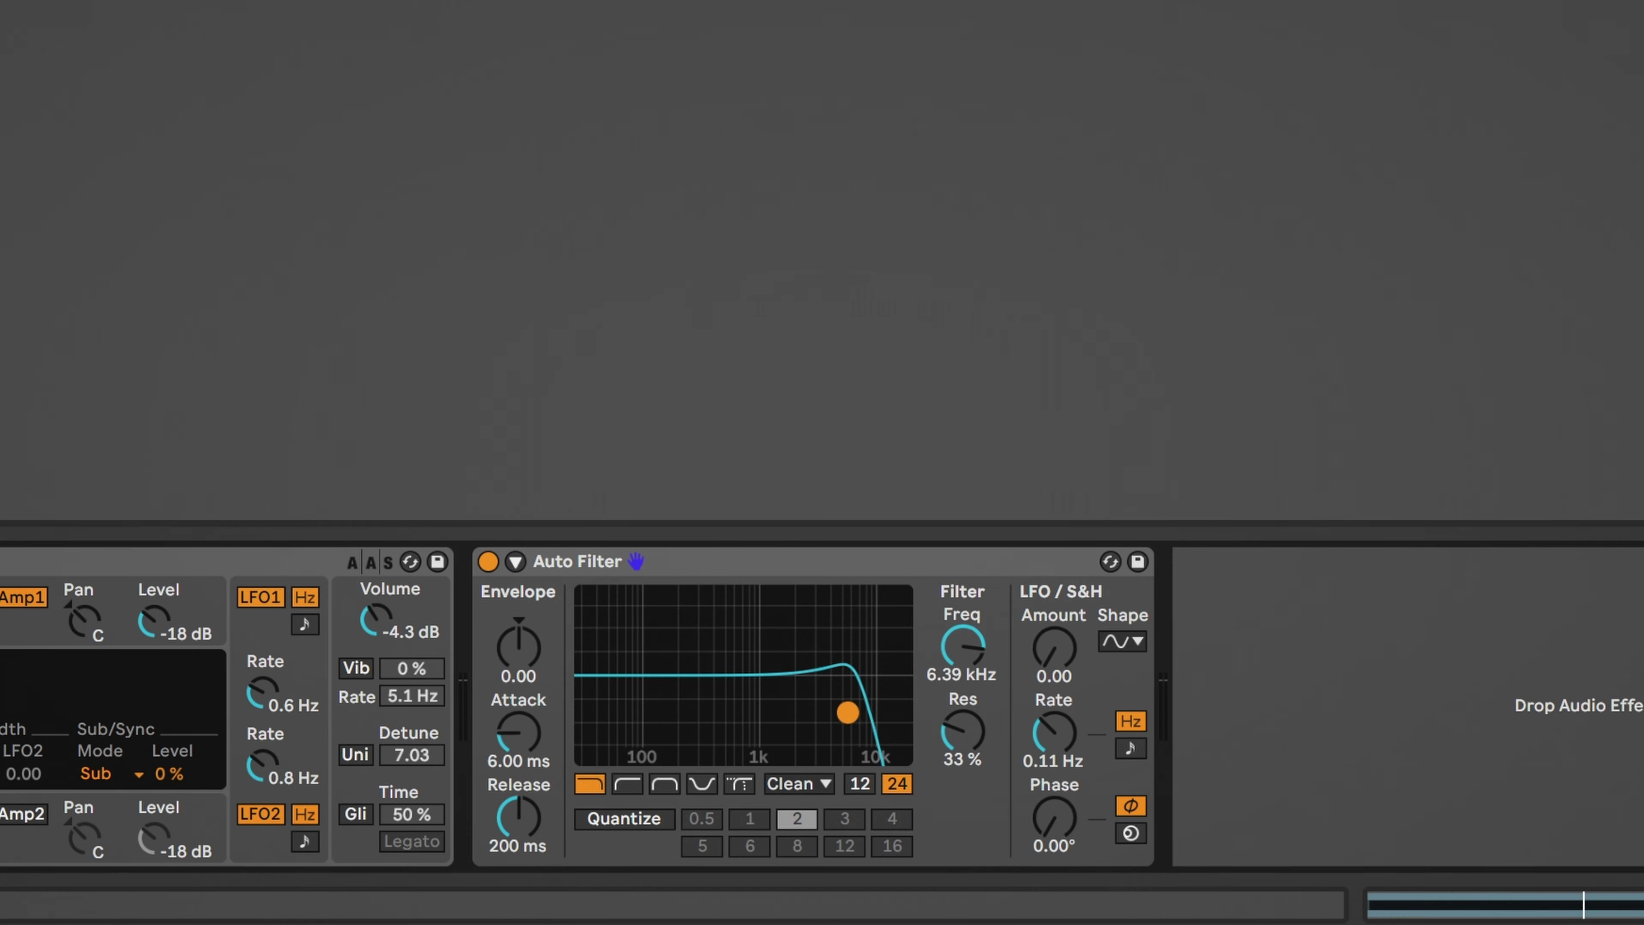
# Raise the Auto Filter's resonance to about 48 % and choose the MS2 filter circuit.
pyautogui.moveTo(848, 713)
pyautogui.mouseDown()
pyautogui.moveTo(644, 705)
pyautogui.moveTo(736, 701)
pyautogui.moveTo(820, 725)
pyautogui.moveTo(794, 657)
pyautogui.moveTo(776, 659)
pyautogui.moveTo(853, 686)
pyautogui.mouseUp()
pyautogui.click(798, 783)
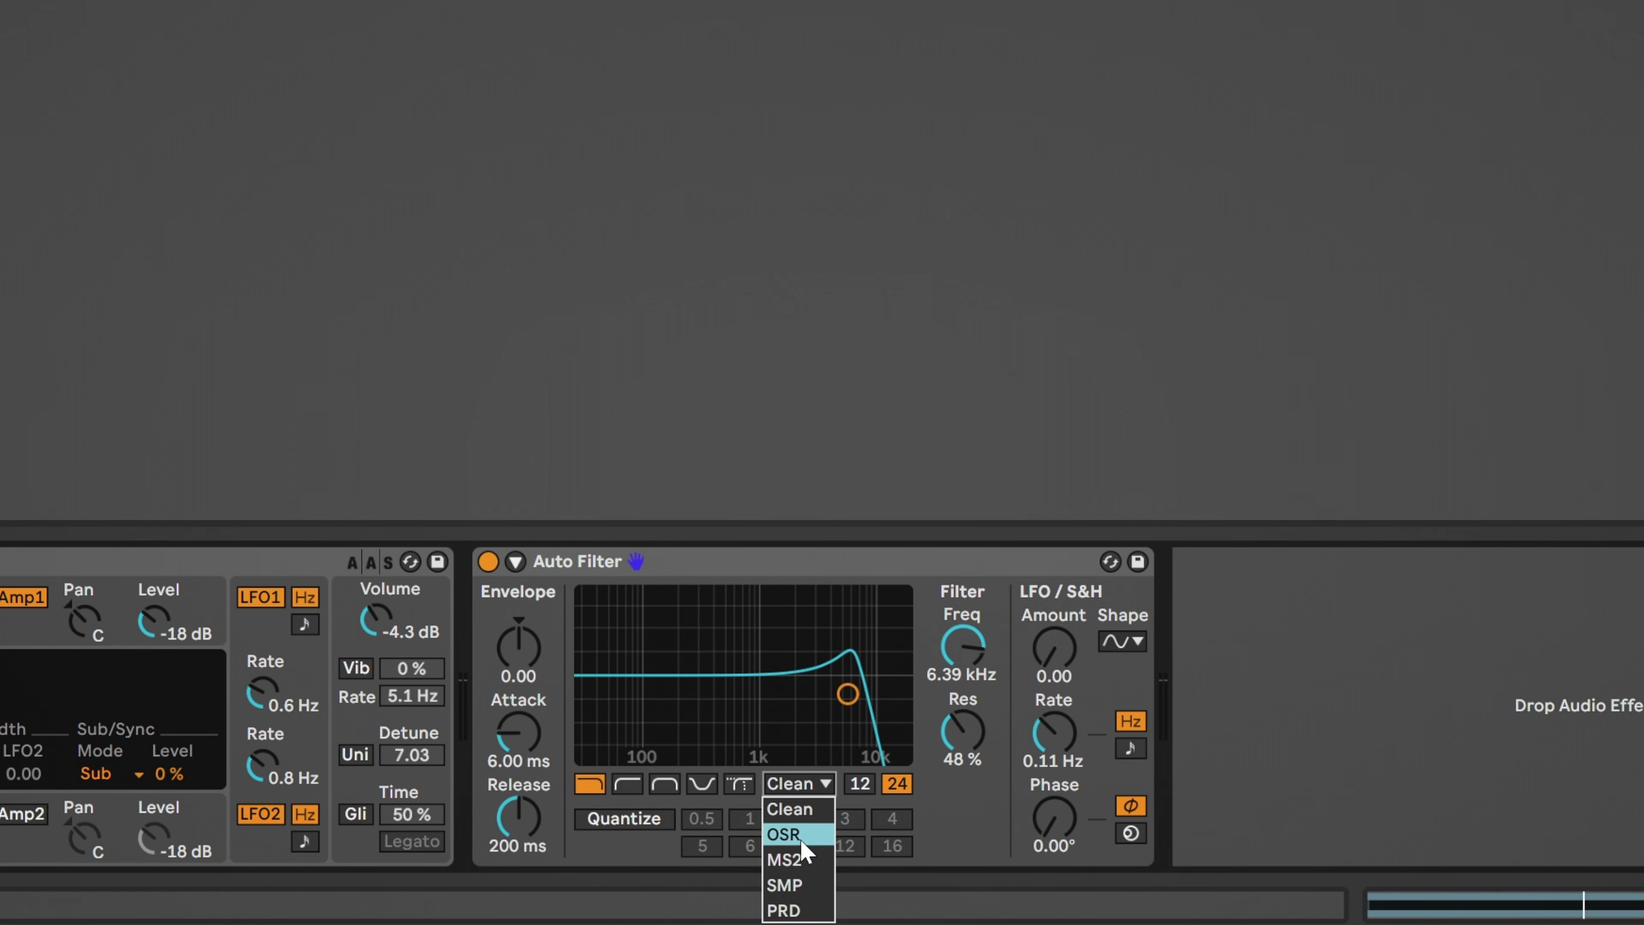
pyautogui.click(806, 859)
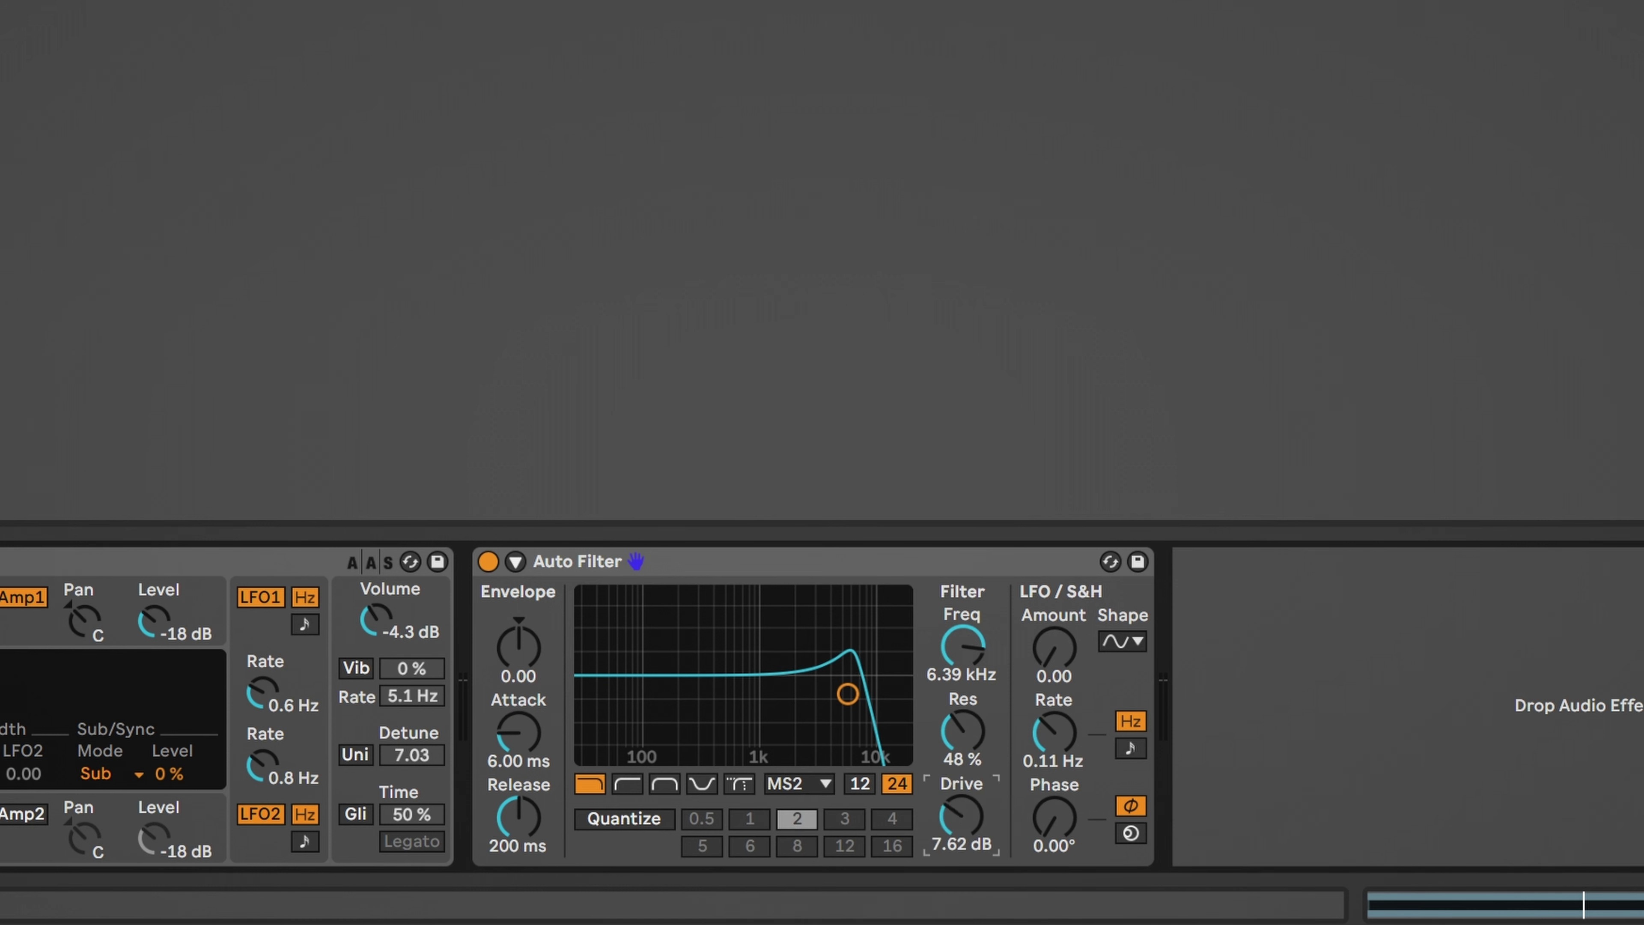
# Set the Auto Filter's drive to about 3 dB and frequency to 13.0 kHz, and lower Analog's volume to -7.3 dB.
pyautogui.moveTo(961, 816); pyautogui.dragTo(961, 791)
pyautogui.moveTo(376, 620); pyautogui.dragTo(376, 638)
pyautogui.moveTo(847, 693); pyautogui.dragTo(881, 694)
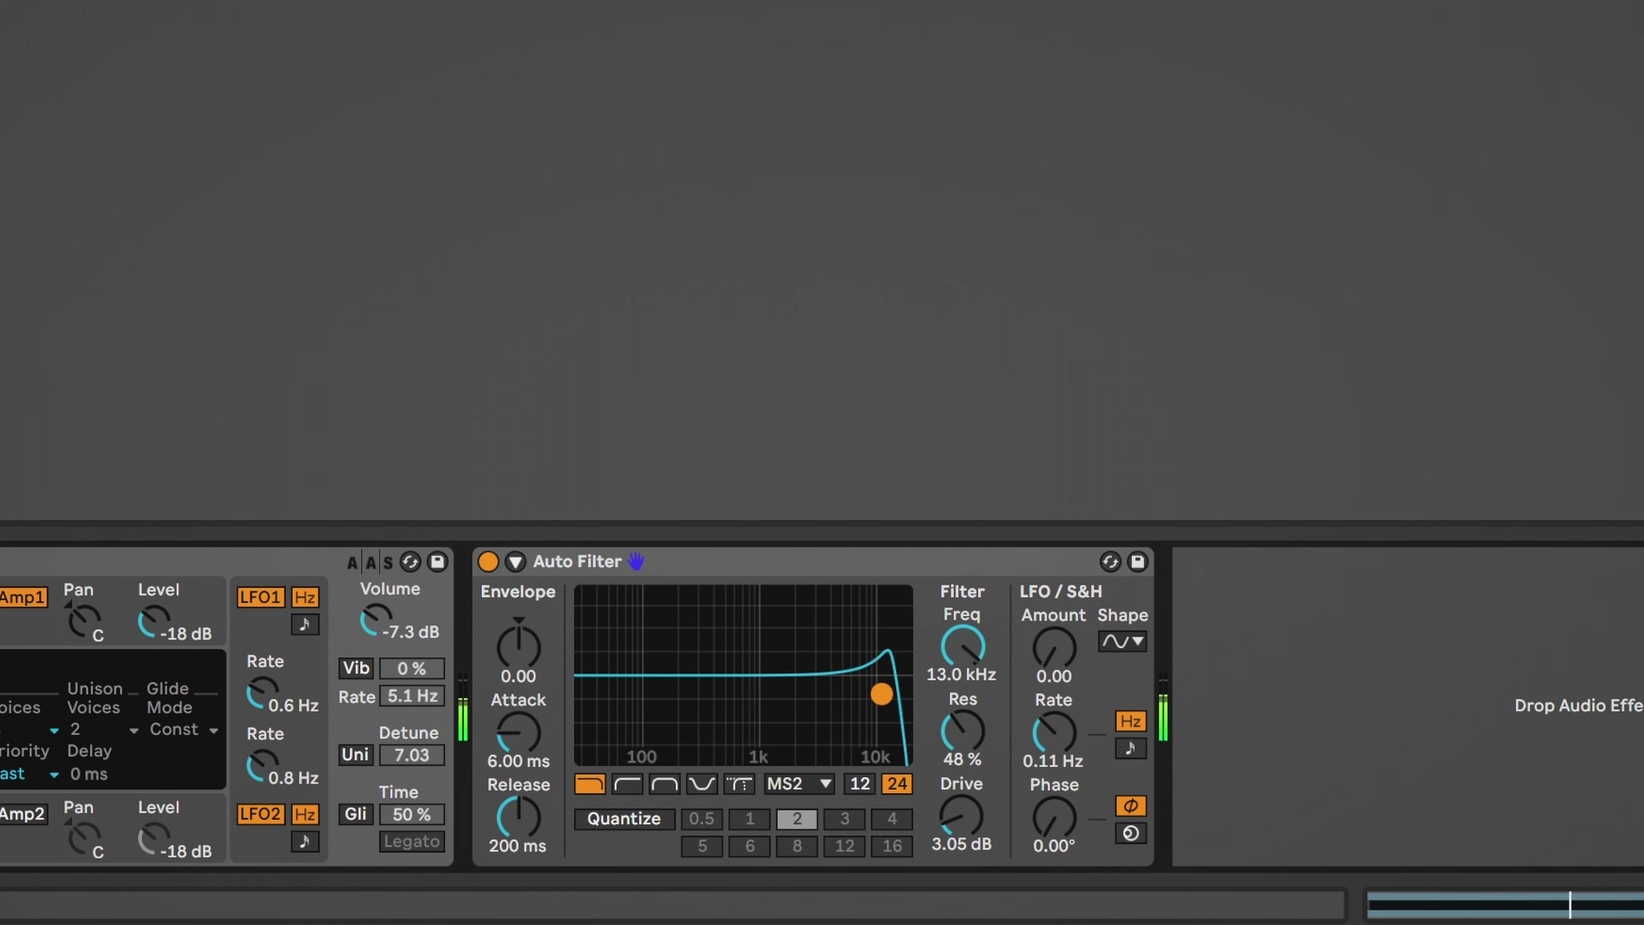
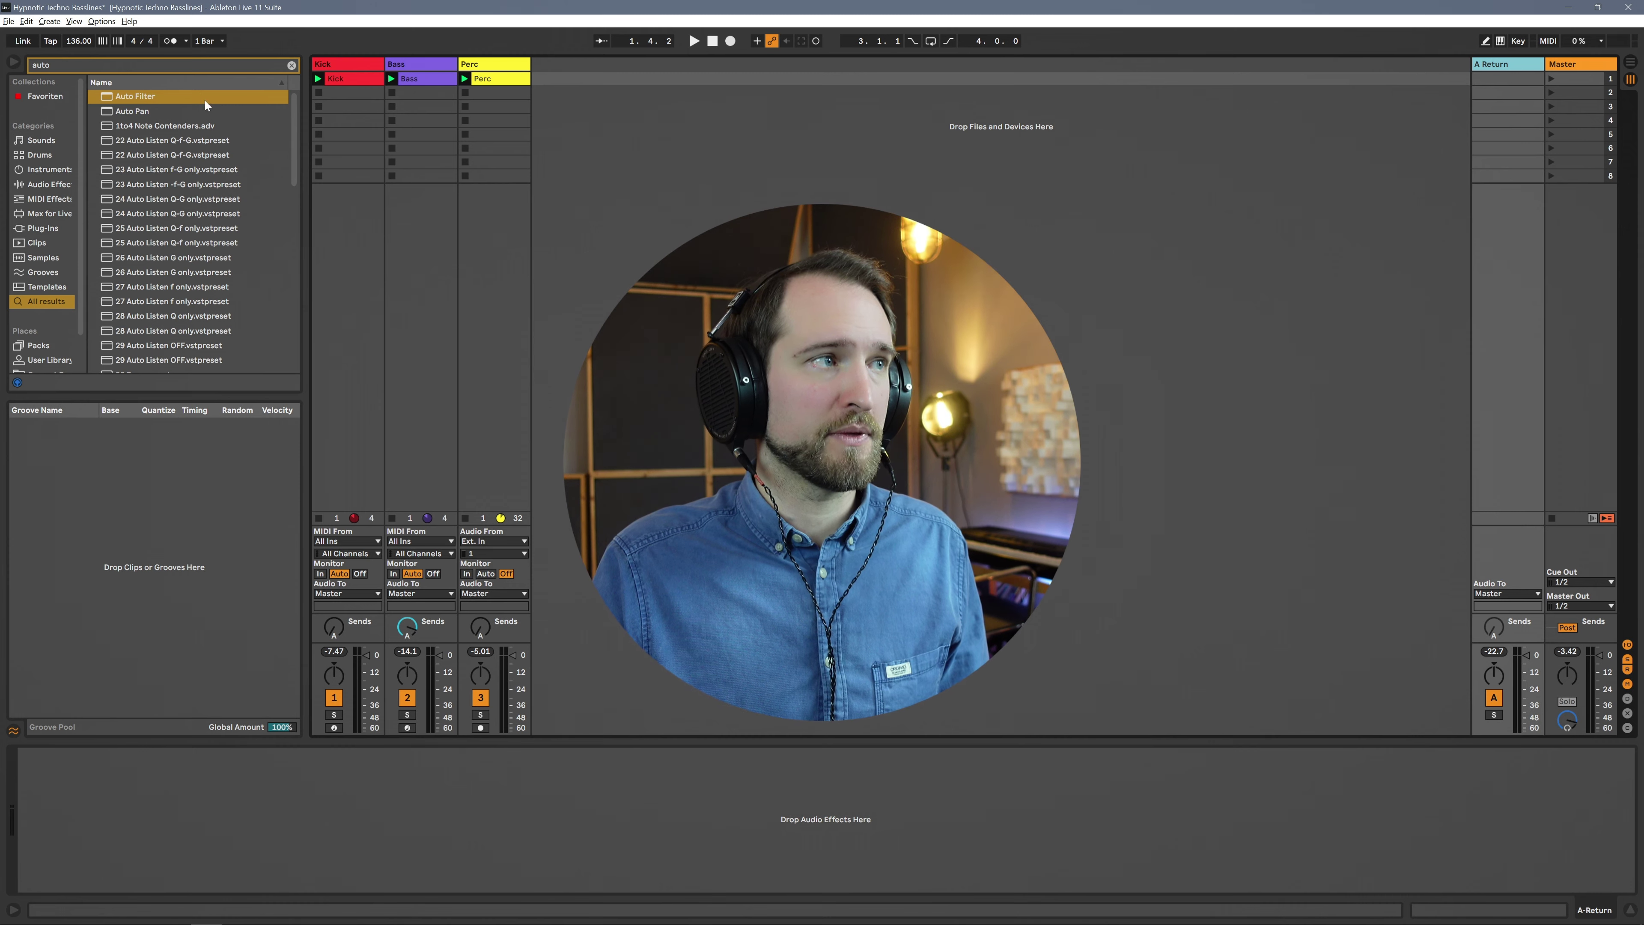
# Add an Auto Filter to the A return track as a high-pass at about 373 Hz with 29 % resonance.
pyautogui.doubleClick(224, 97)
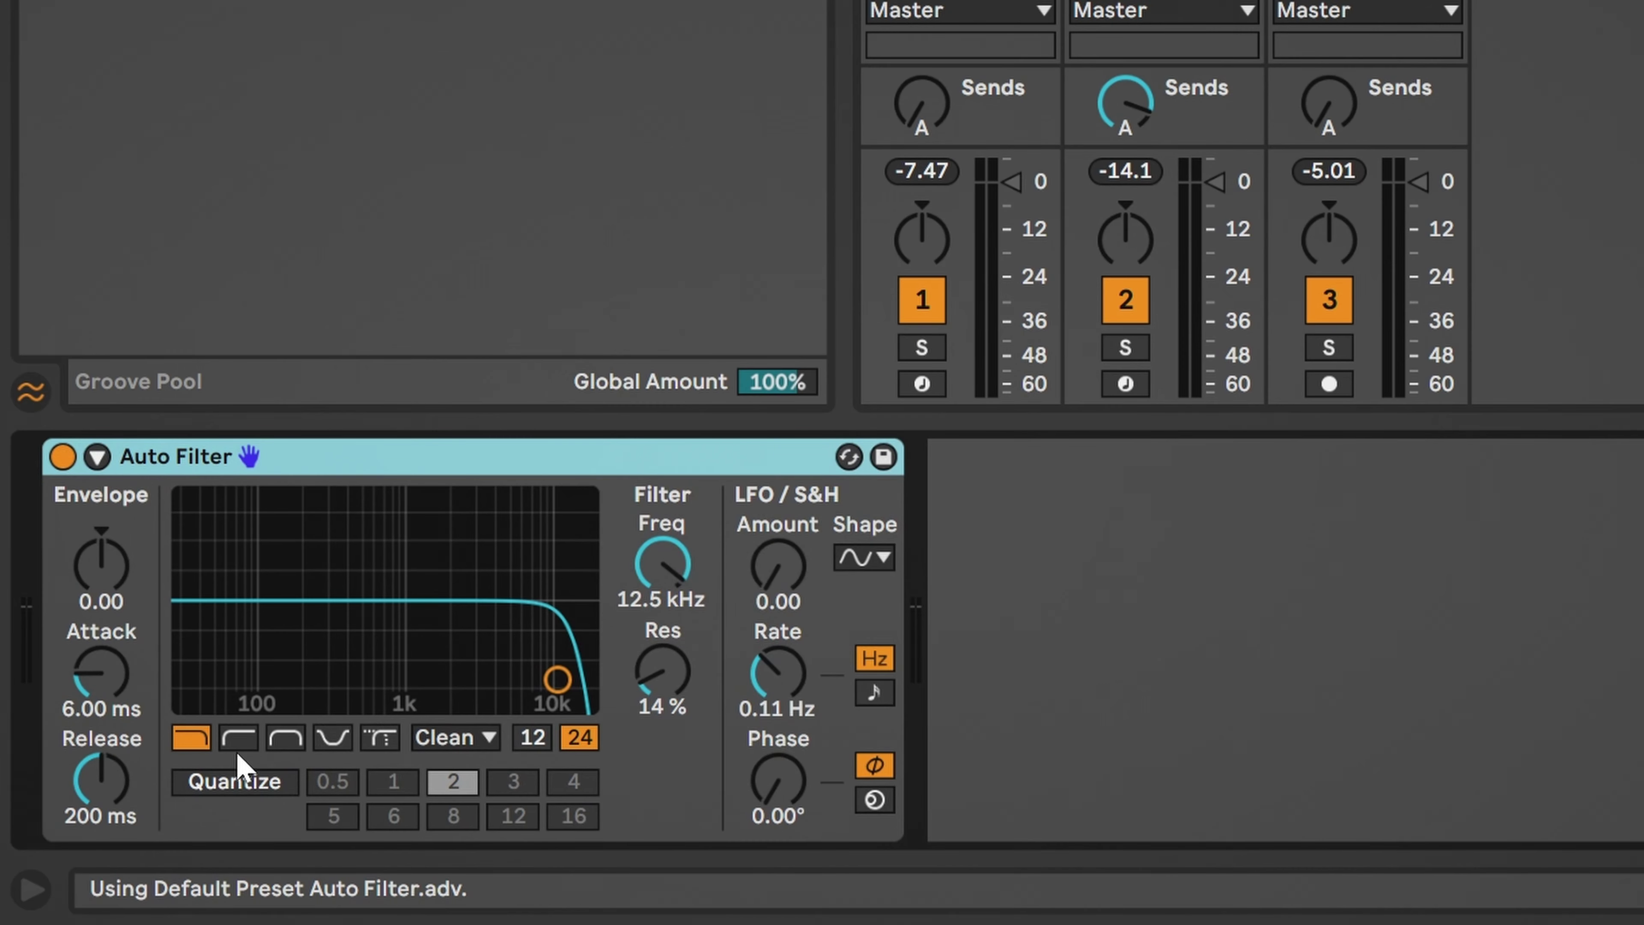
pyautogui.click(239, 738)
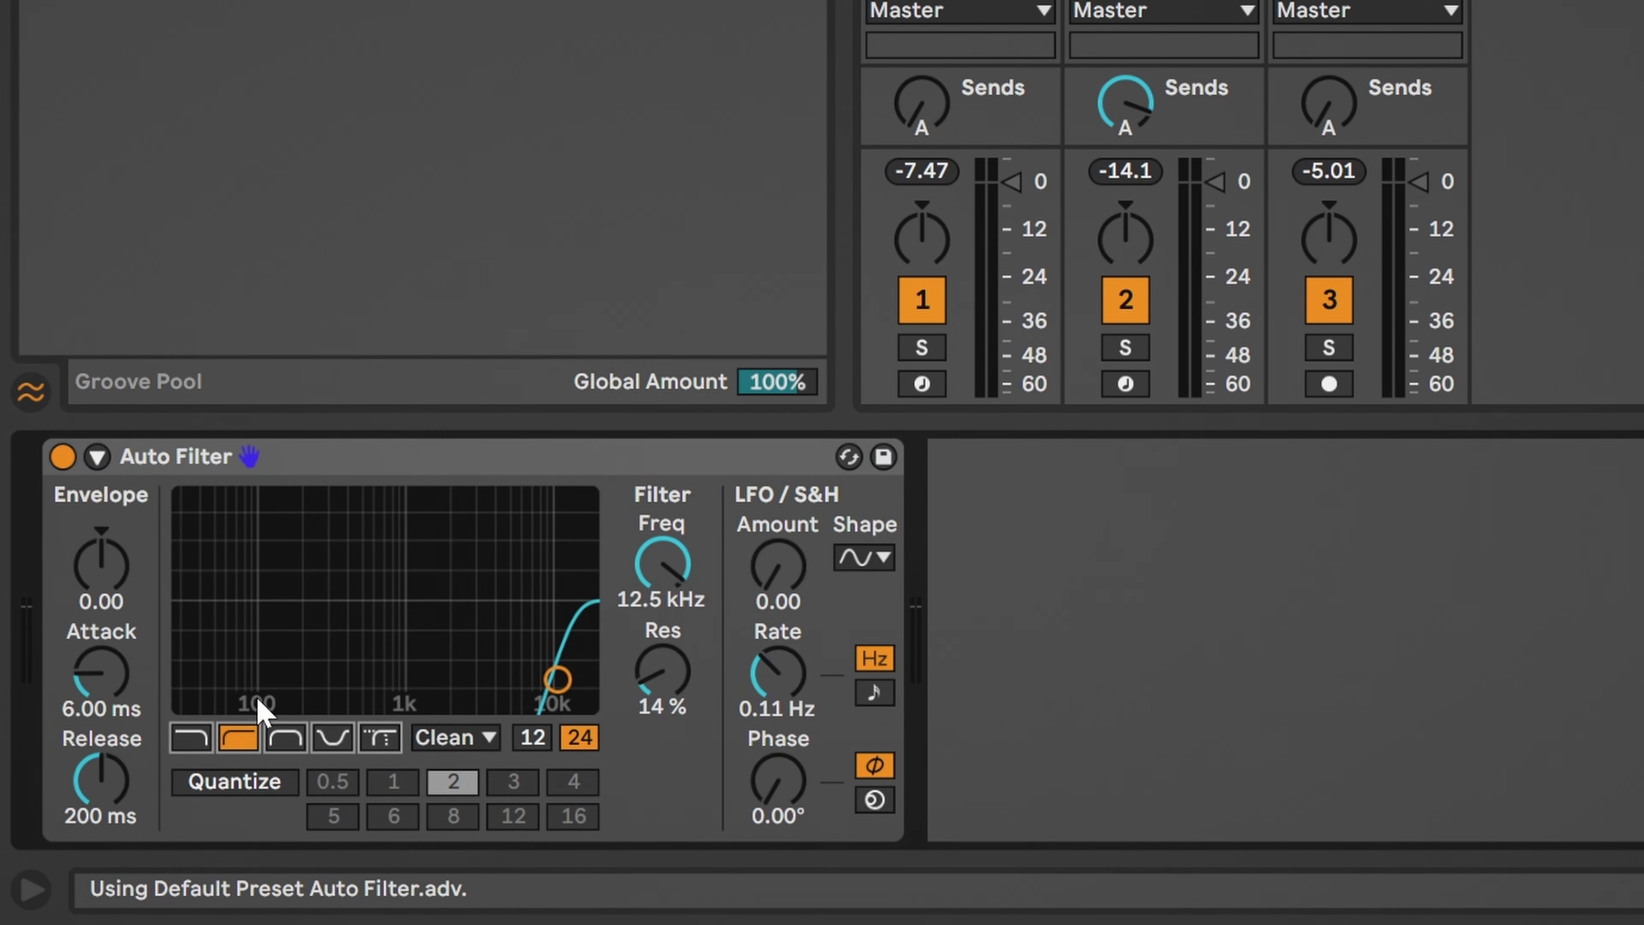
pyautogui.moveTo(532, 675); pyautogui.dragTo(346, 655)
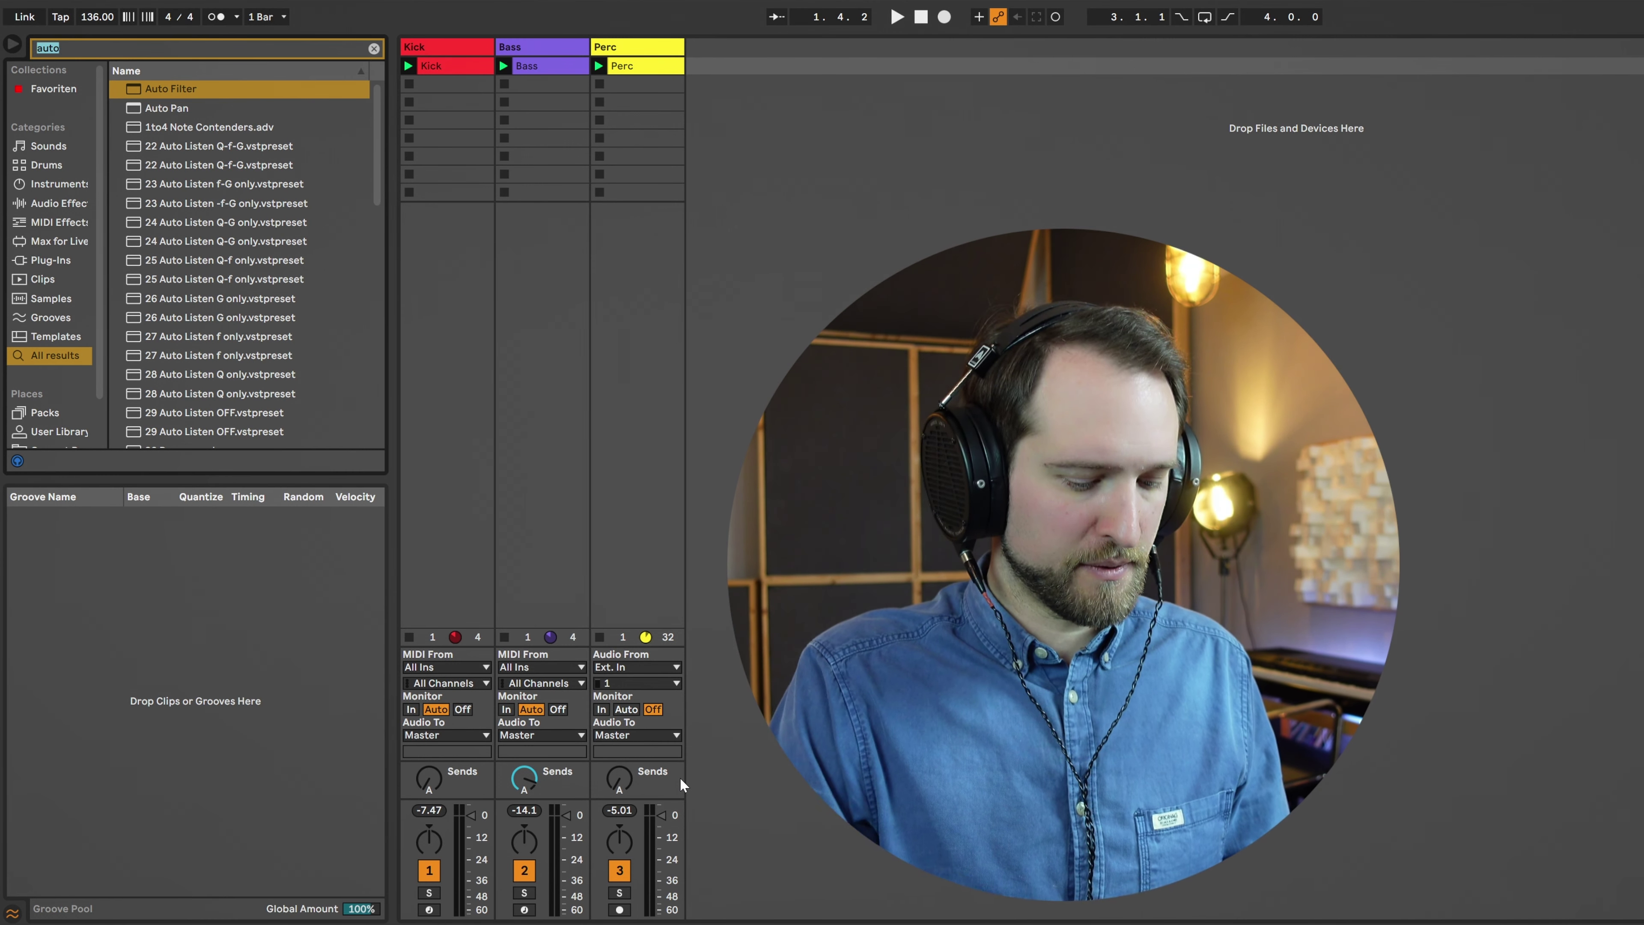
# Find Filter Delay in the browser and add it after the Auto Filter on the return track.
pyautogui.press('BackSpace')
pyautogui.write('filter')
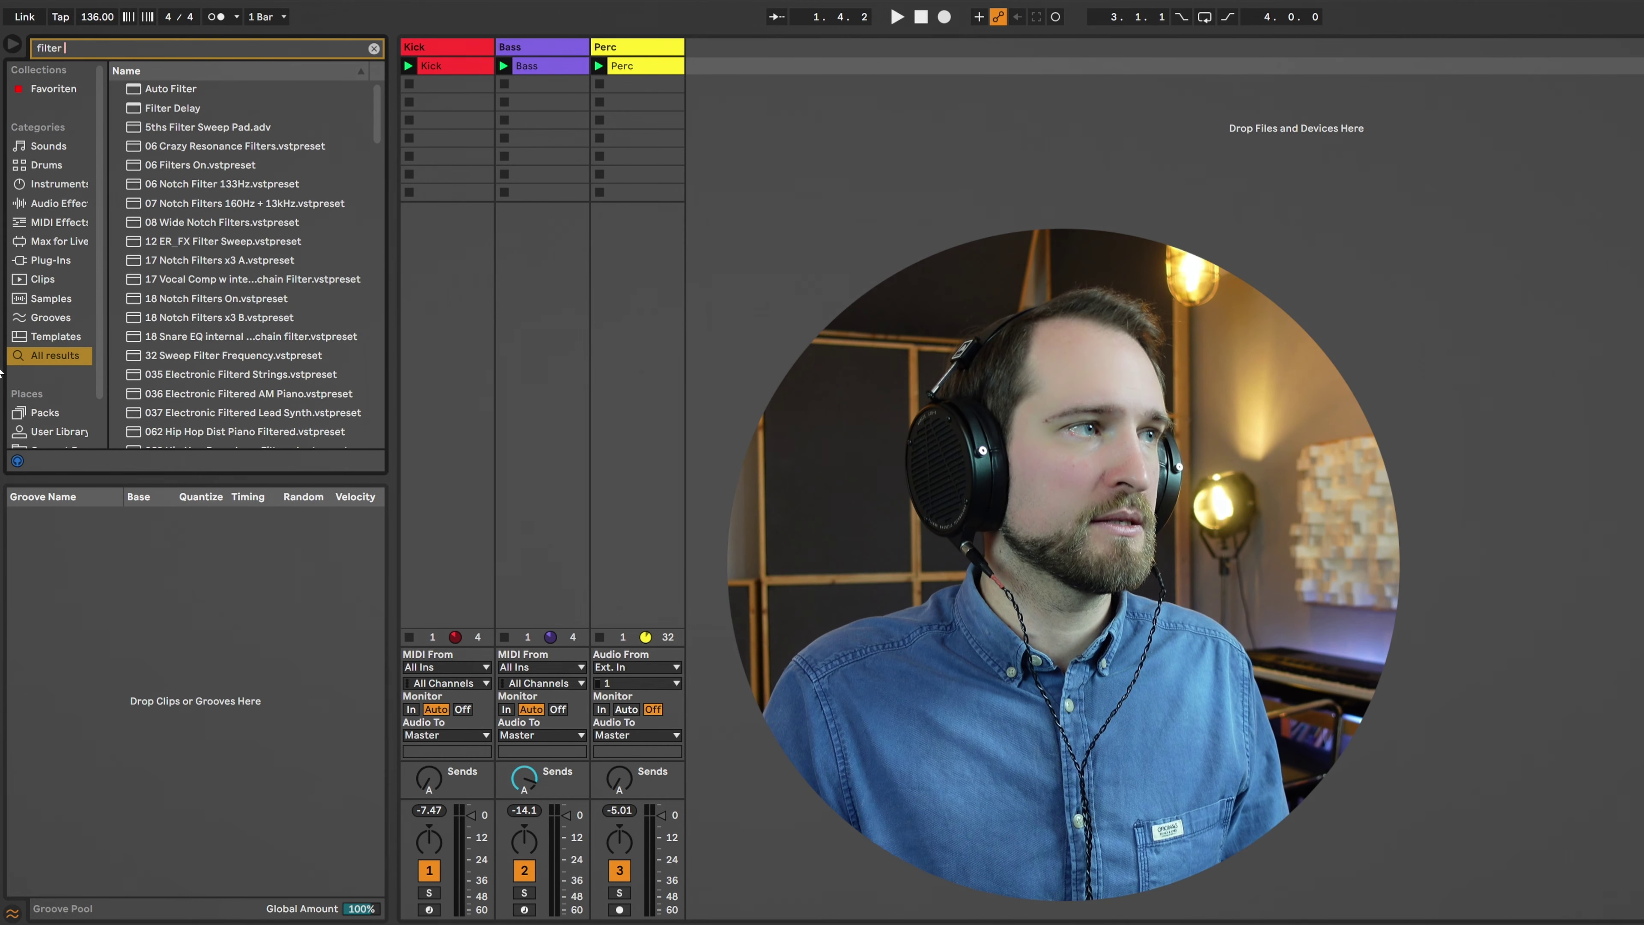
pyautogui.moveTo(188, 109); pyautogui.dragTo(254, 221)
# Find Echo in the browser and add it after Filter Delay on the return track.
pyautogui.hotkey('ctrl', 'f')
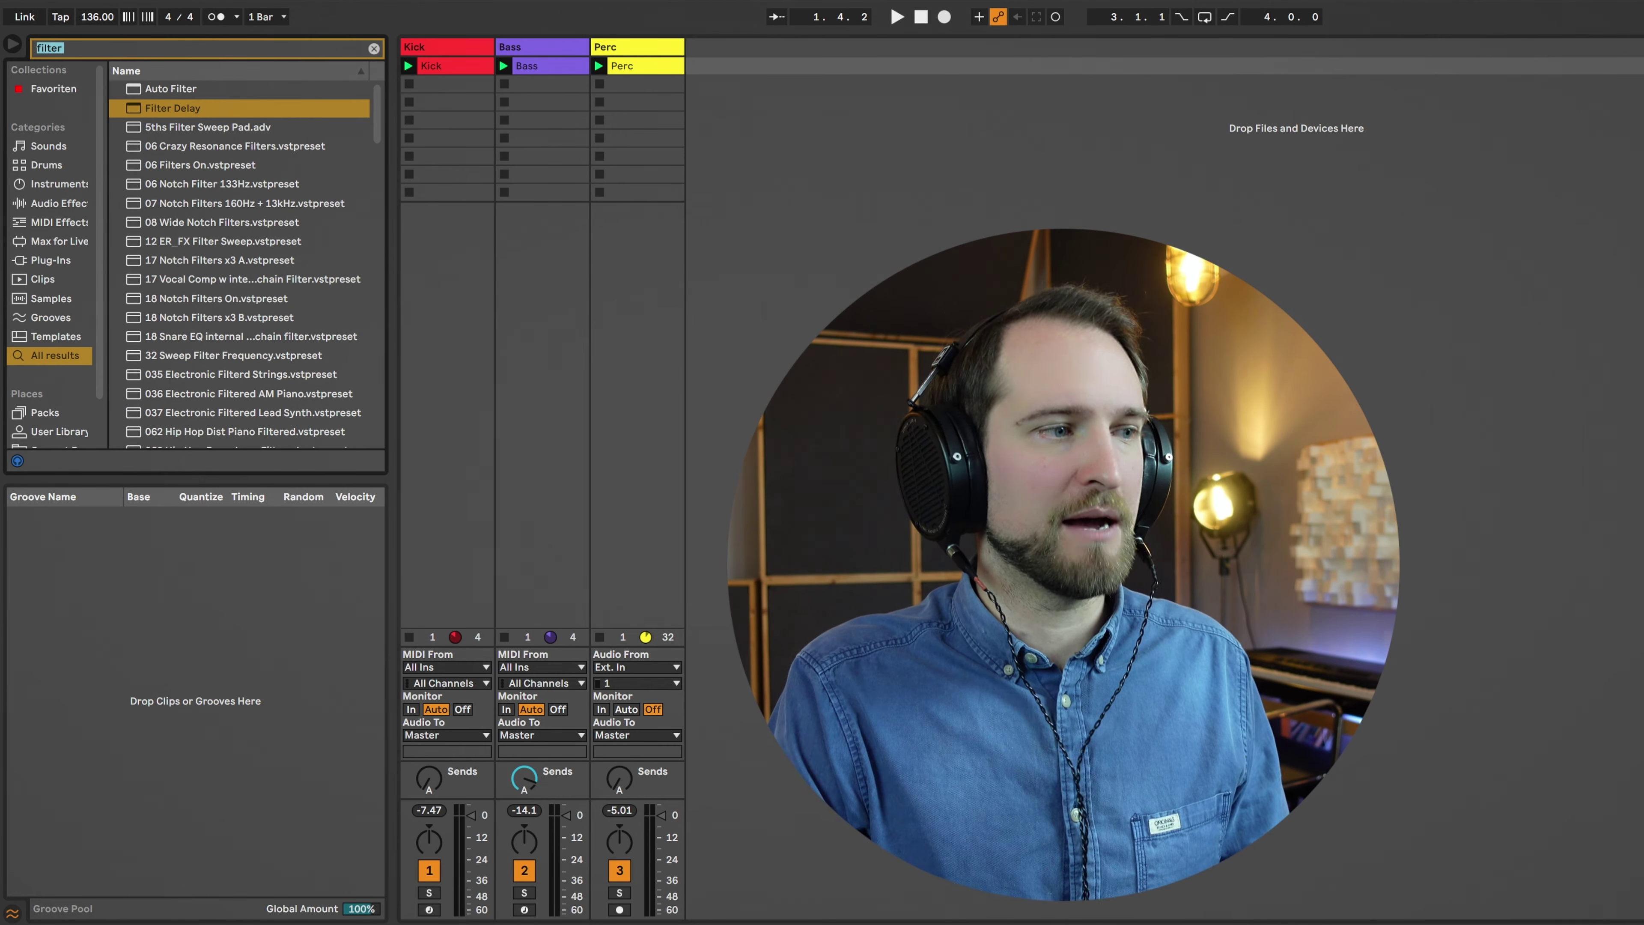
pyautogui.press('BackSpace')
pyautogui.write('echo')
pyautogui.press('Down')
pyautogui.press('Return')
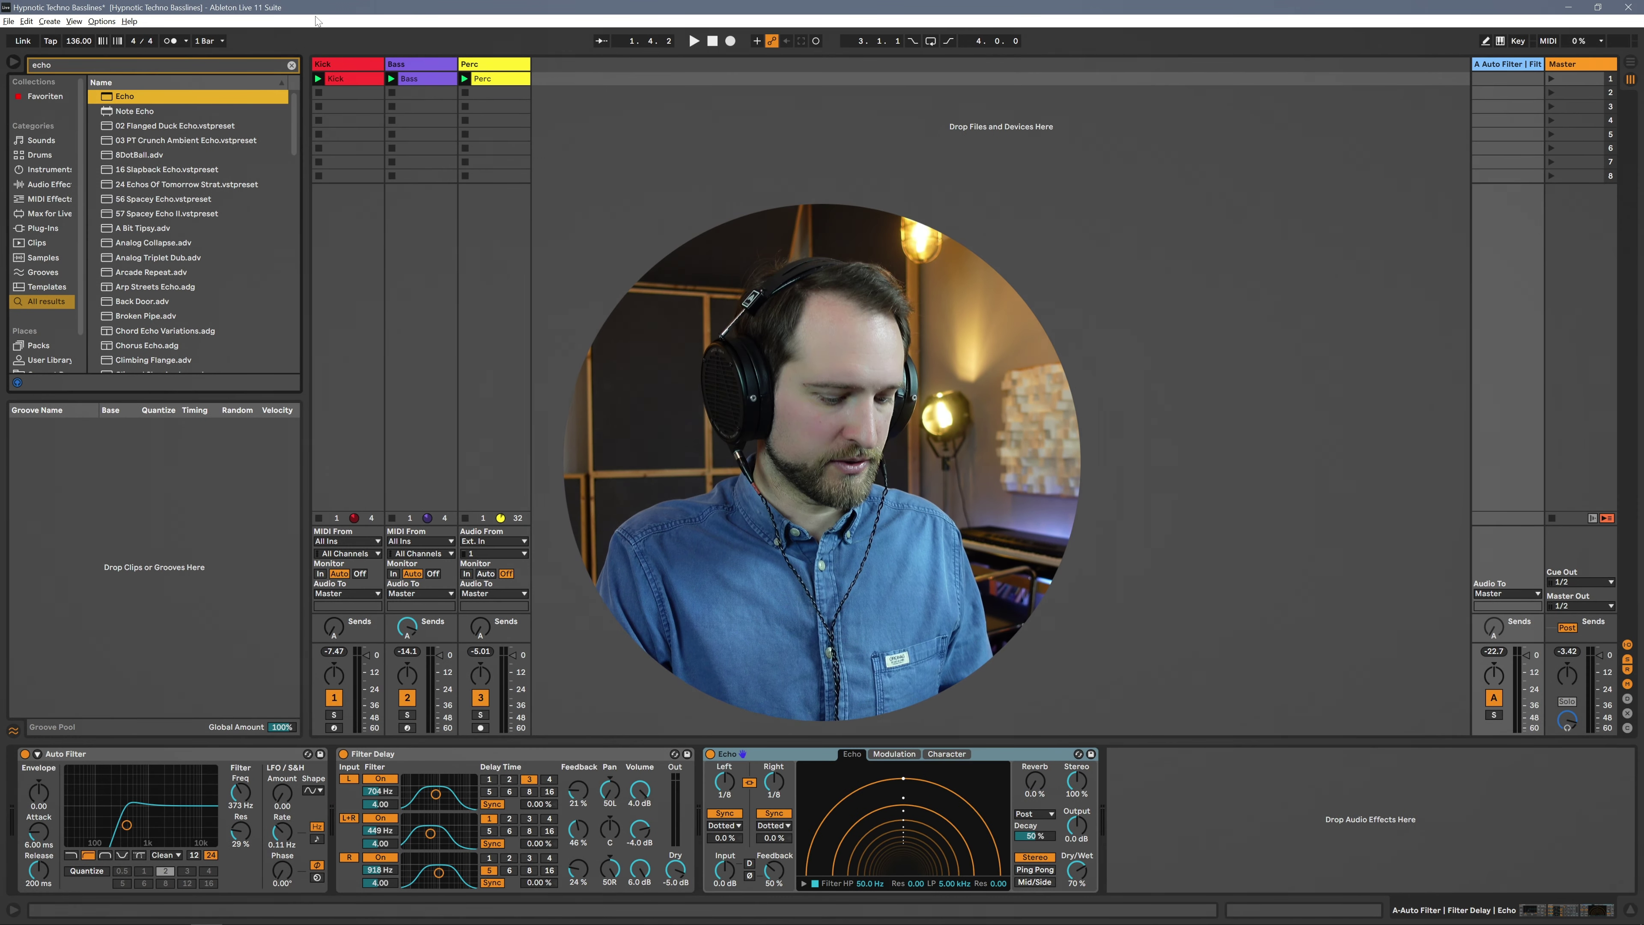
# Find Vocoder in the browser and add it after Echo on the return track.
pyautogui.hotkey('ctrl', 'f')
pyautogui.write('voco')
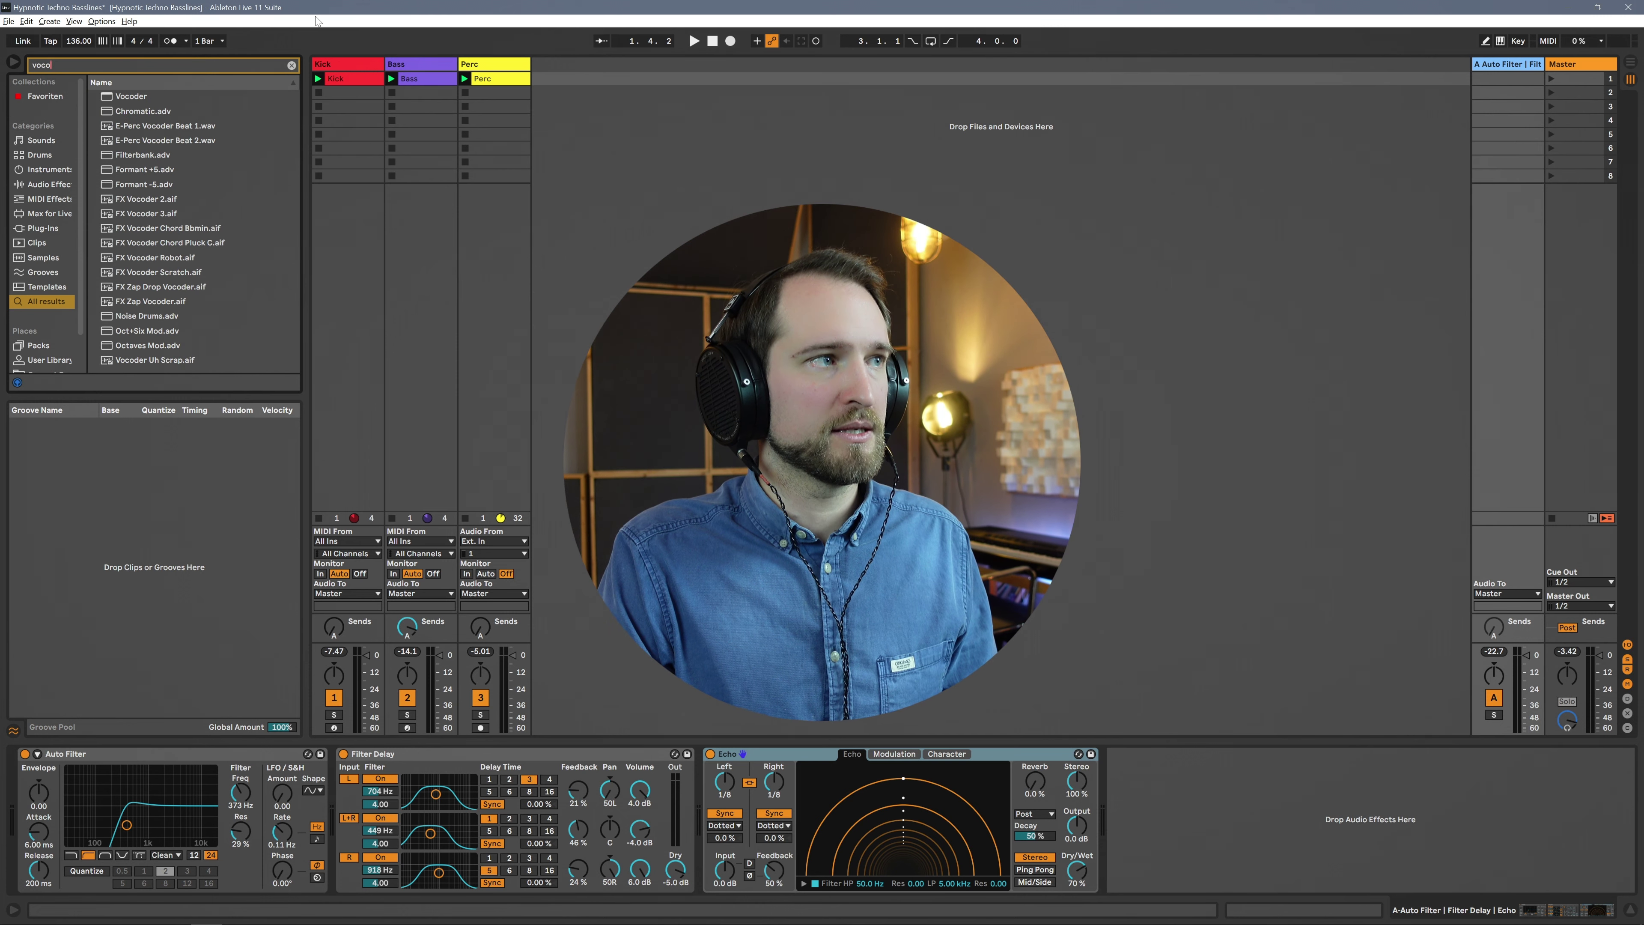
pyautogui.press('Down')
pyautogui.press('Return')
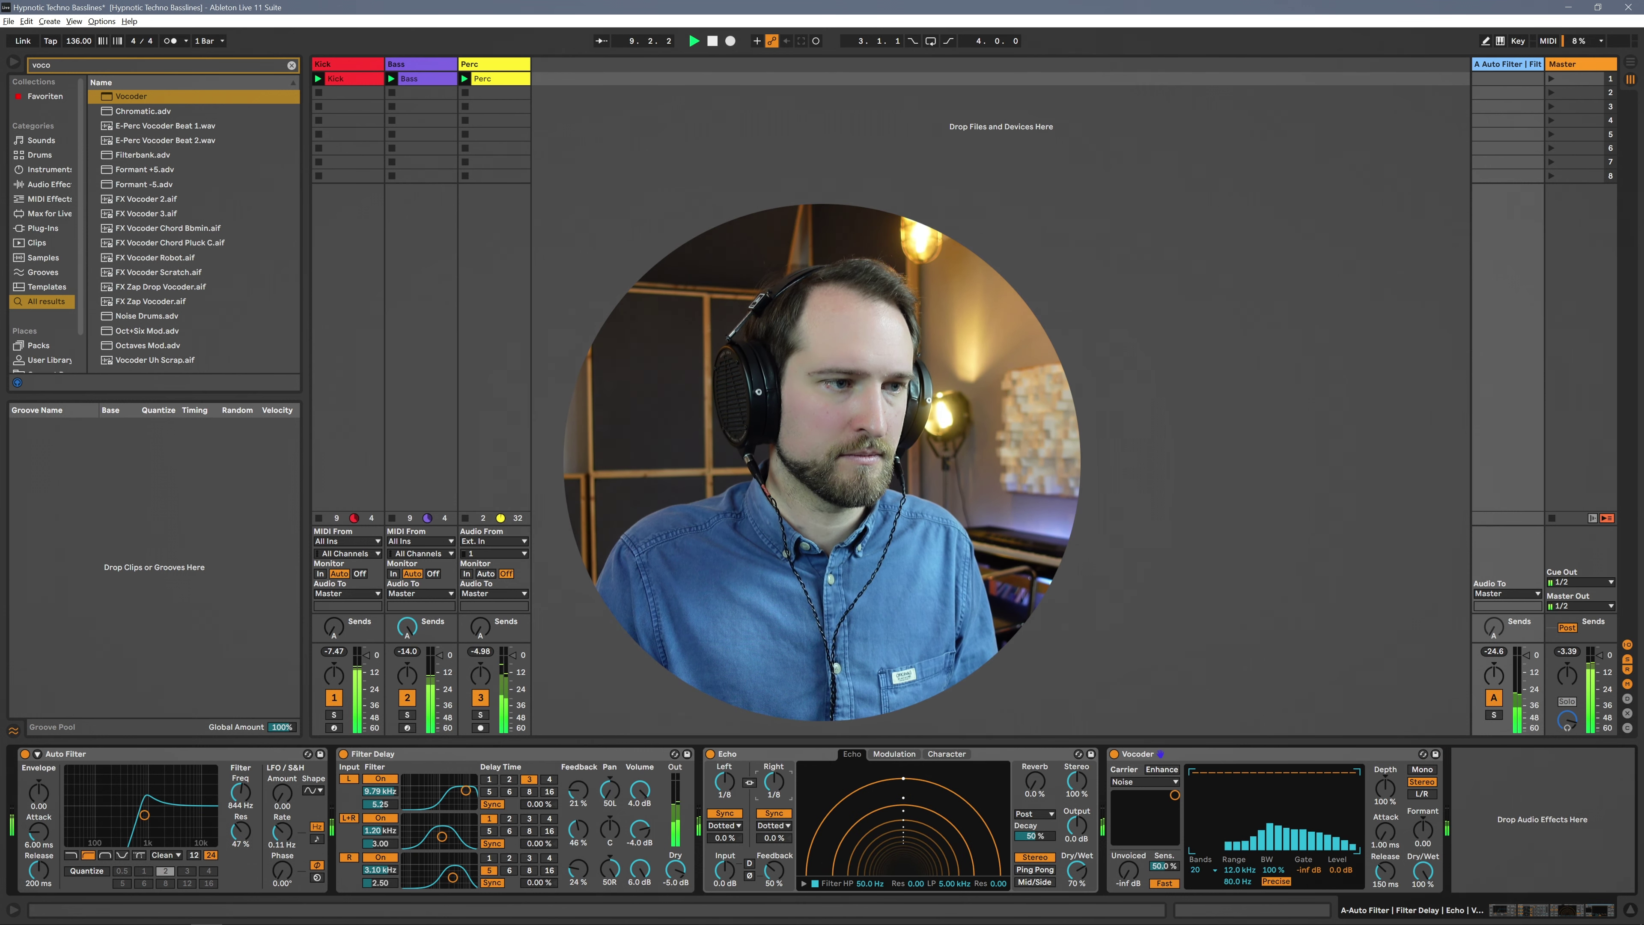
# Set Echo's right delay offset to 14 %, switch it to Ping Pong mode, and set its Dry/Wet to about 48 %.
pyautogui.moveTo(771, 780); pyautogui.dragTo(778, 830)
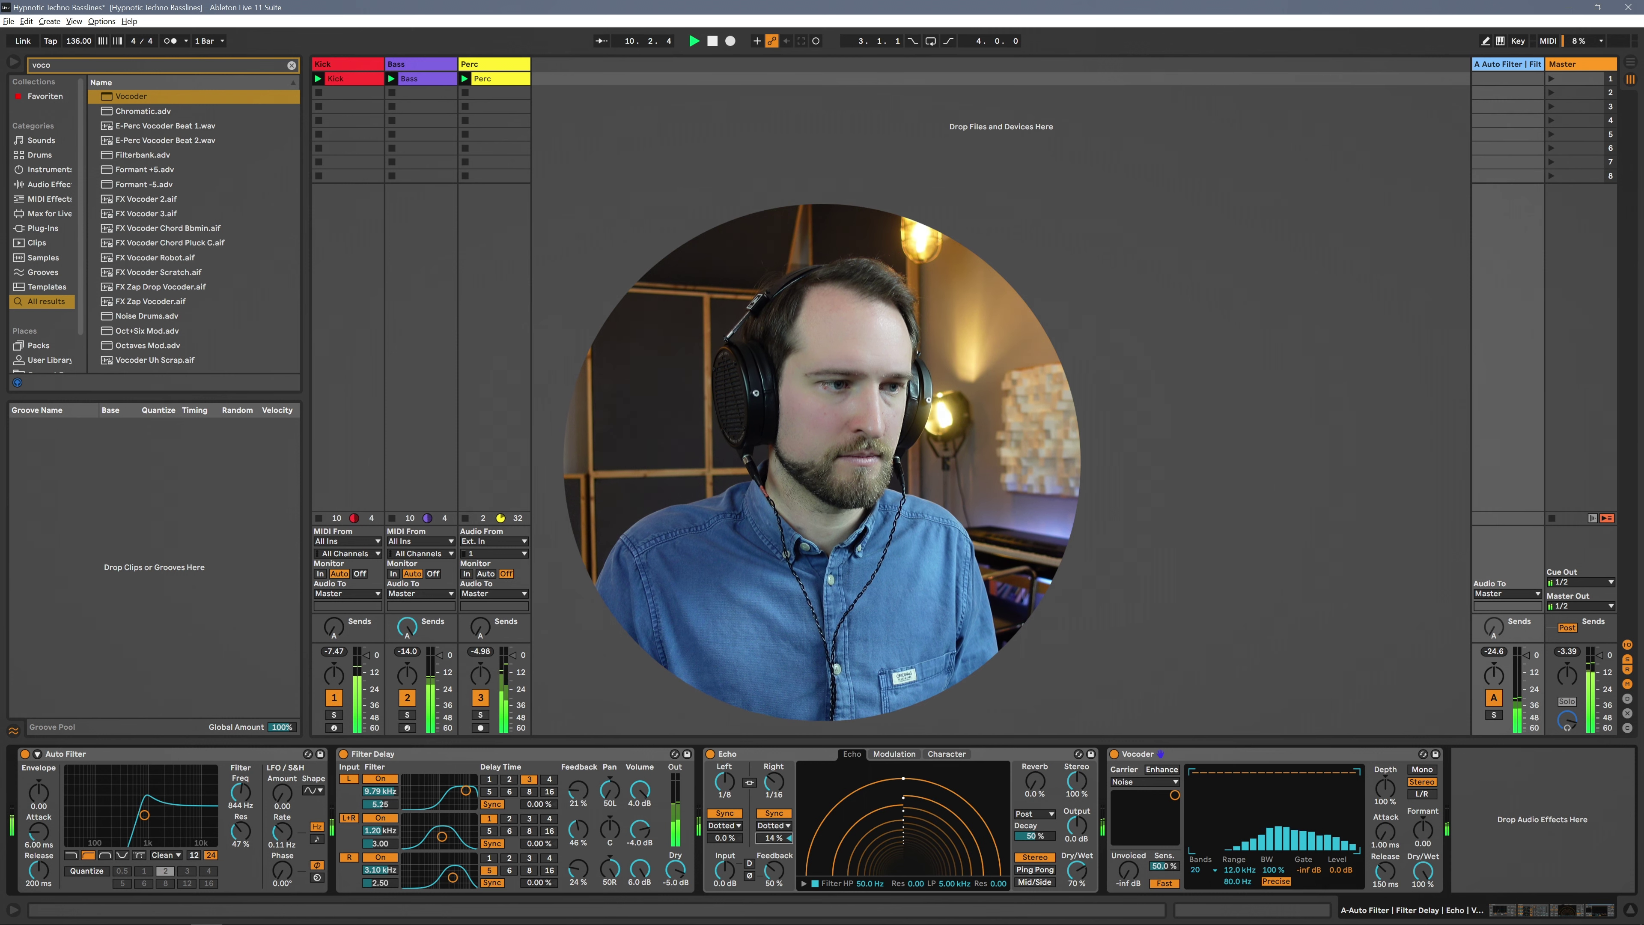
pyautogui.click(1042, 869)
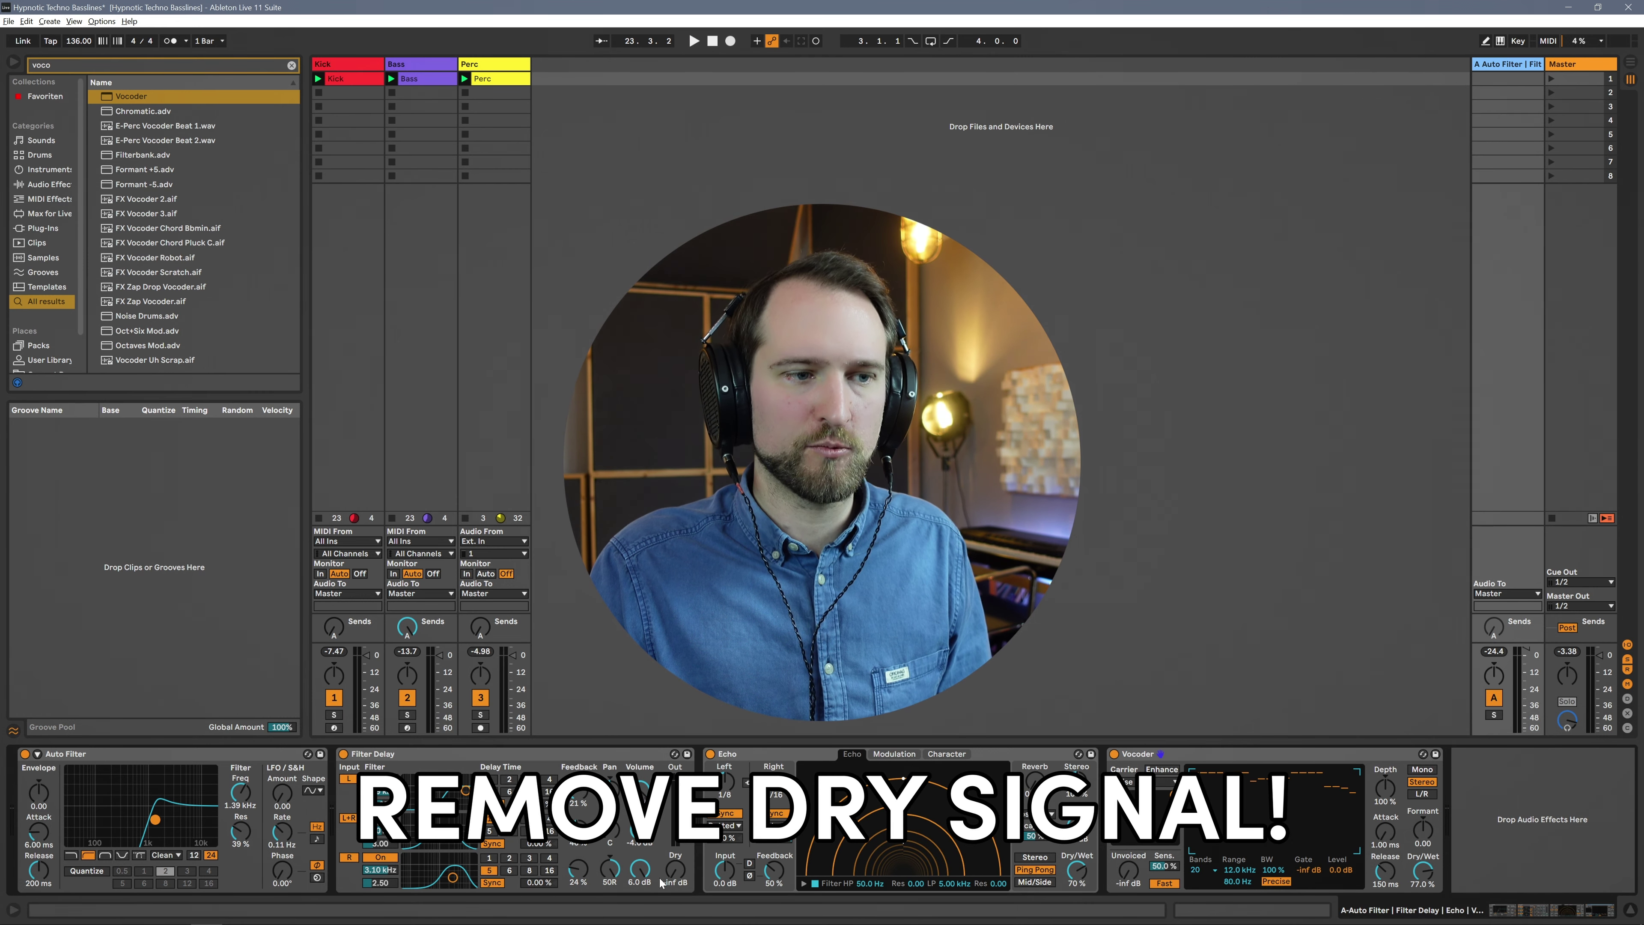
pyautogui.moveTo(1077, 868); pyautogui.dragTo(1083, 878)
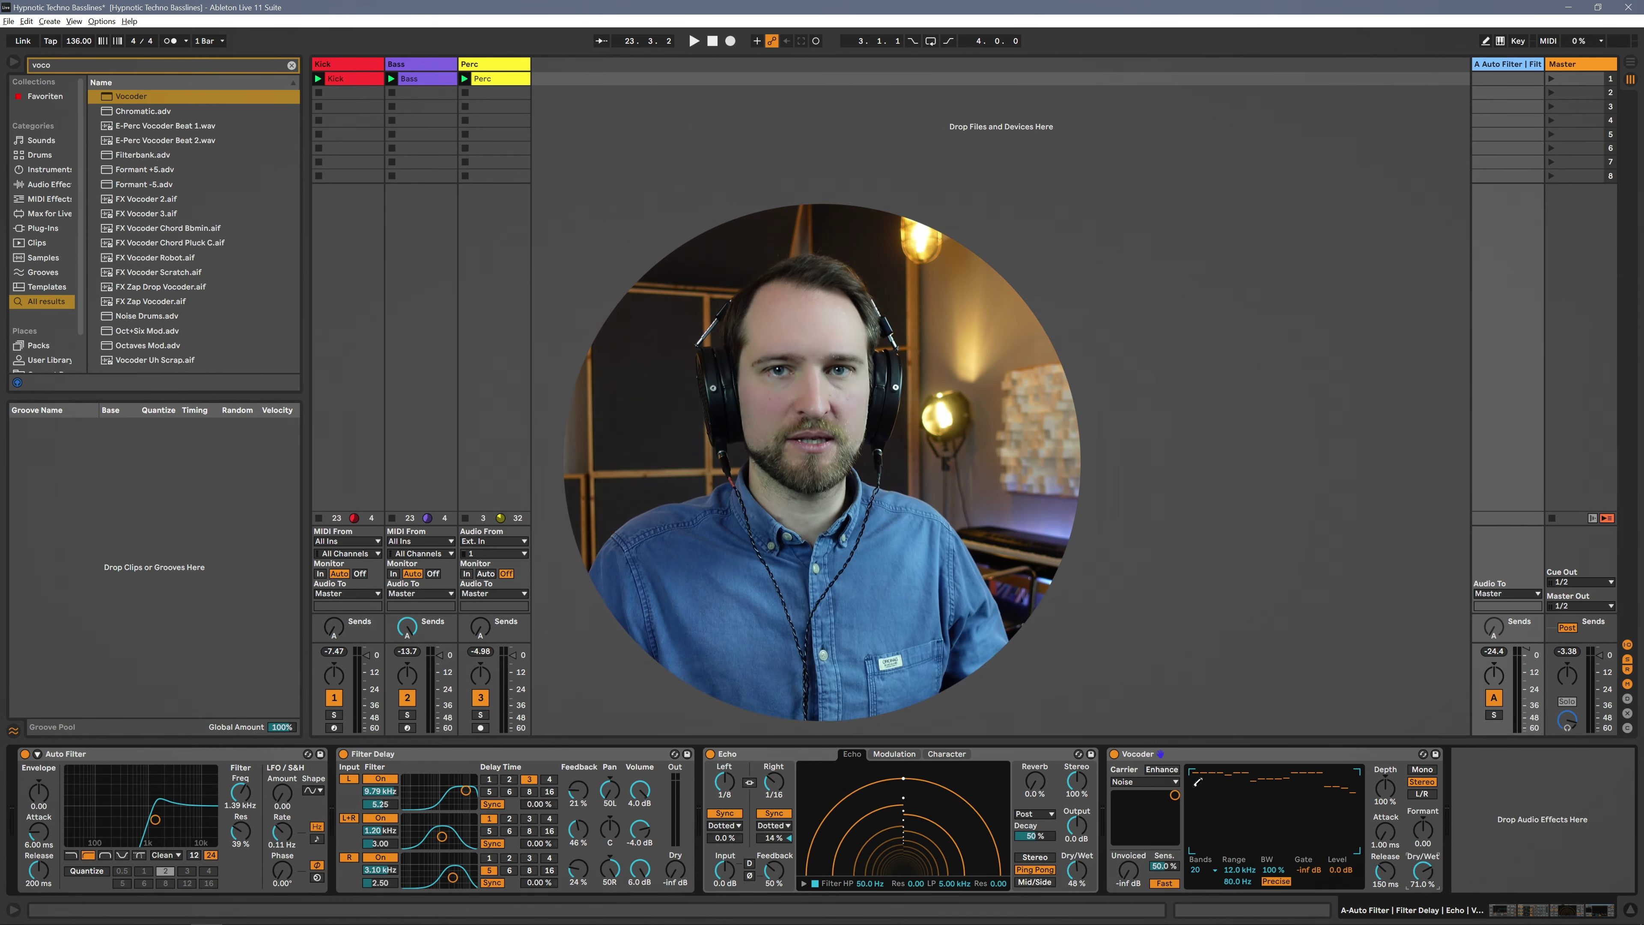
# Find Erosion in the browser and add it after Vocoder on the return track.
pyautogui.click(1298, 755)
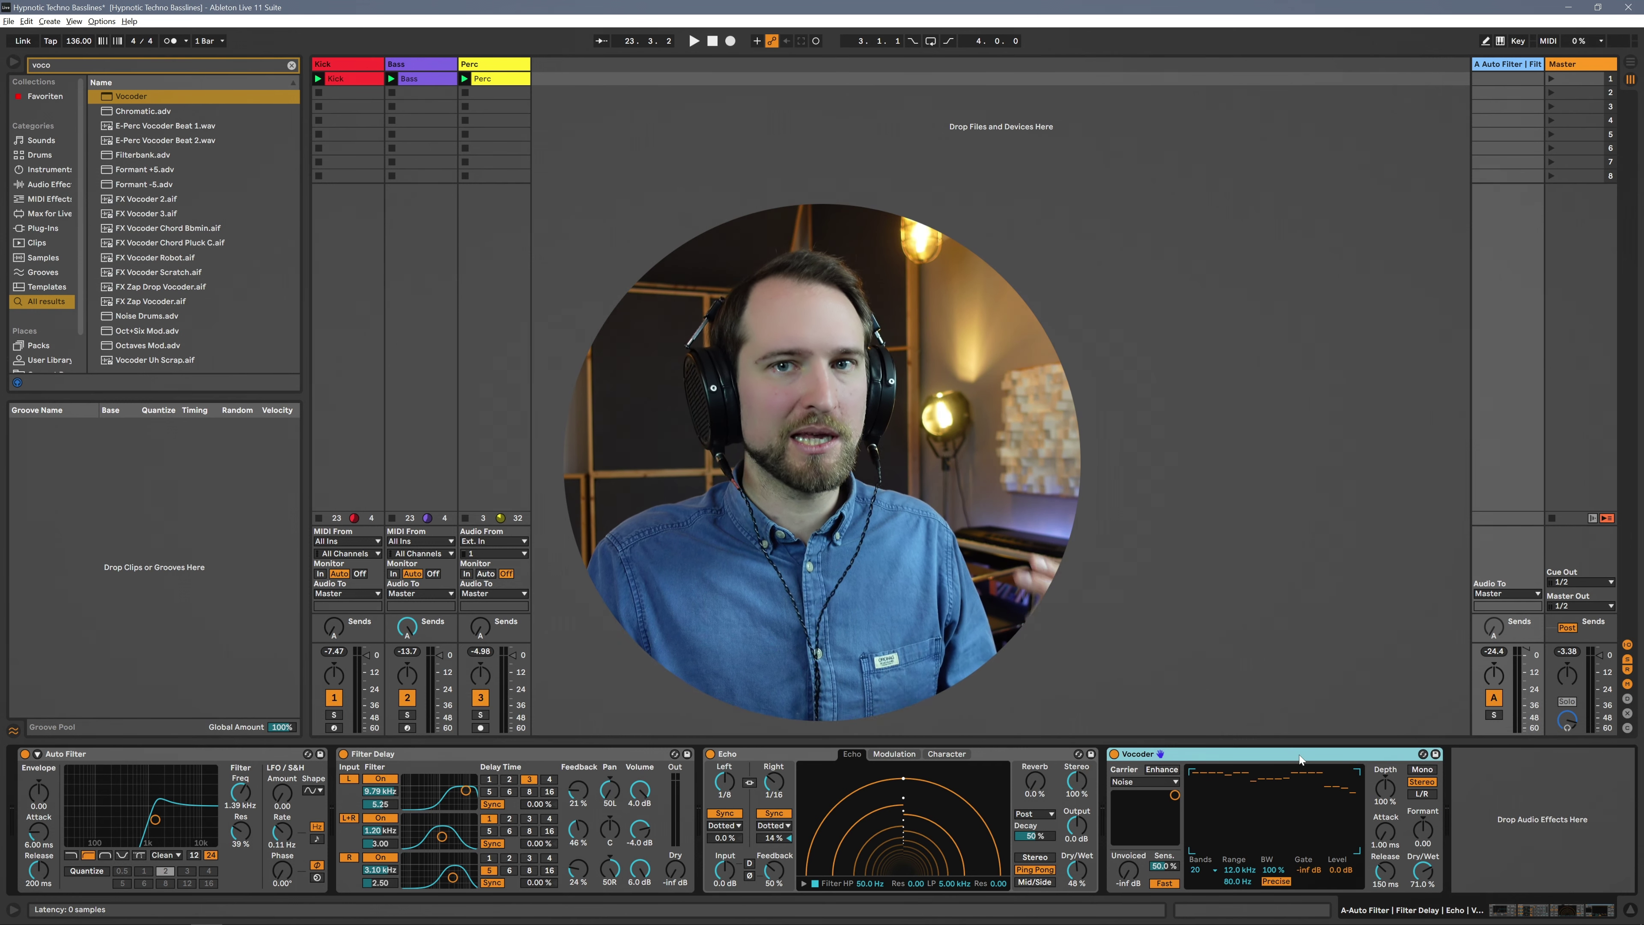
pyautogui.hotkey('ctrl', 'f')
pyautogui.write('ero')
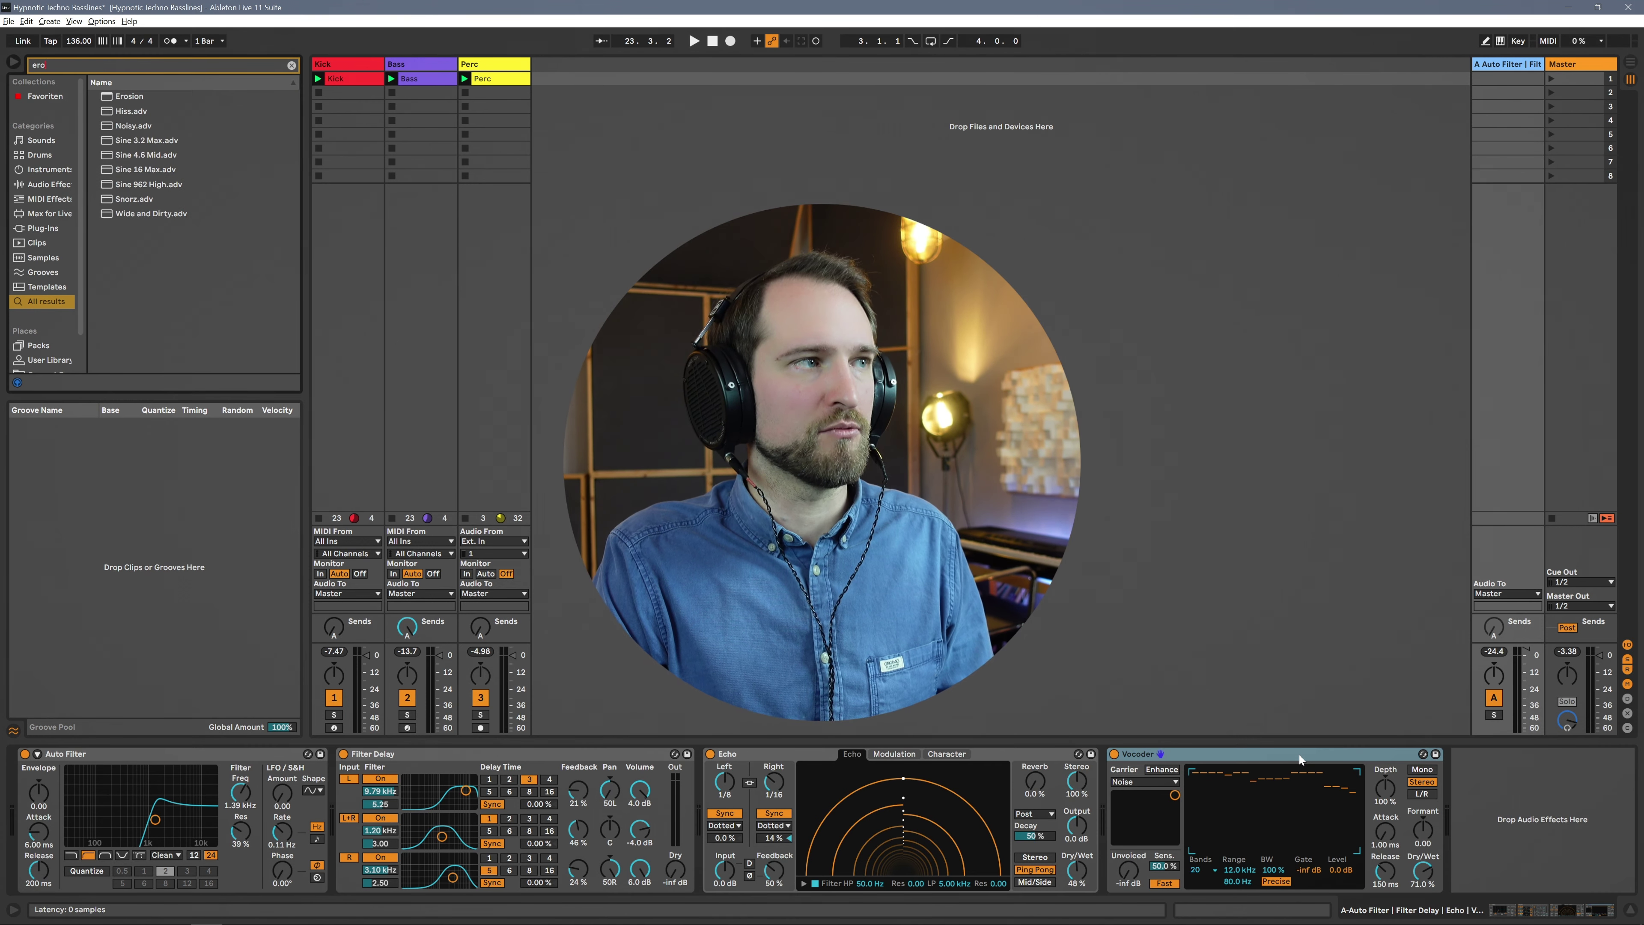
pyautogui.press('Down')
pyautogui.press('Return')
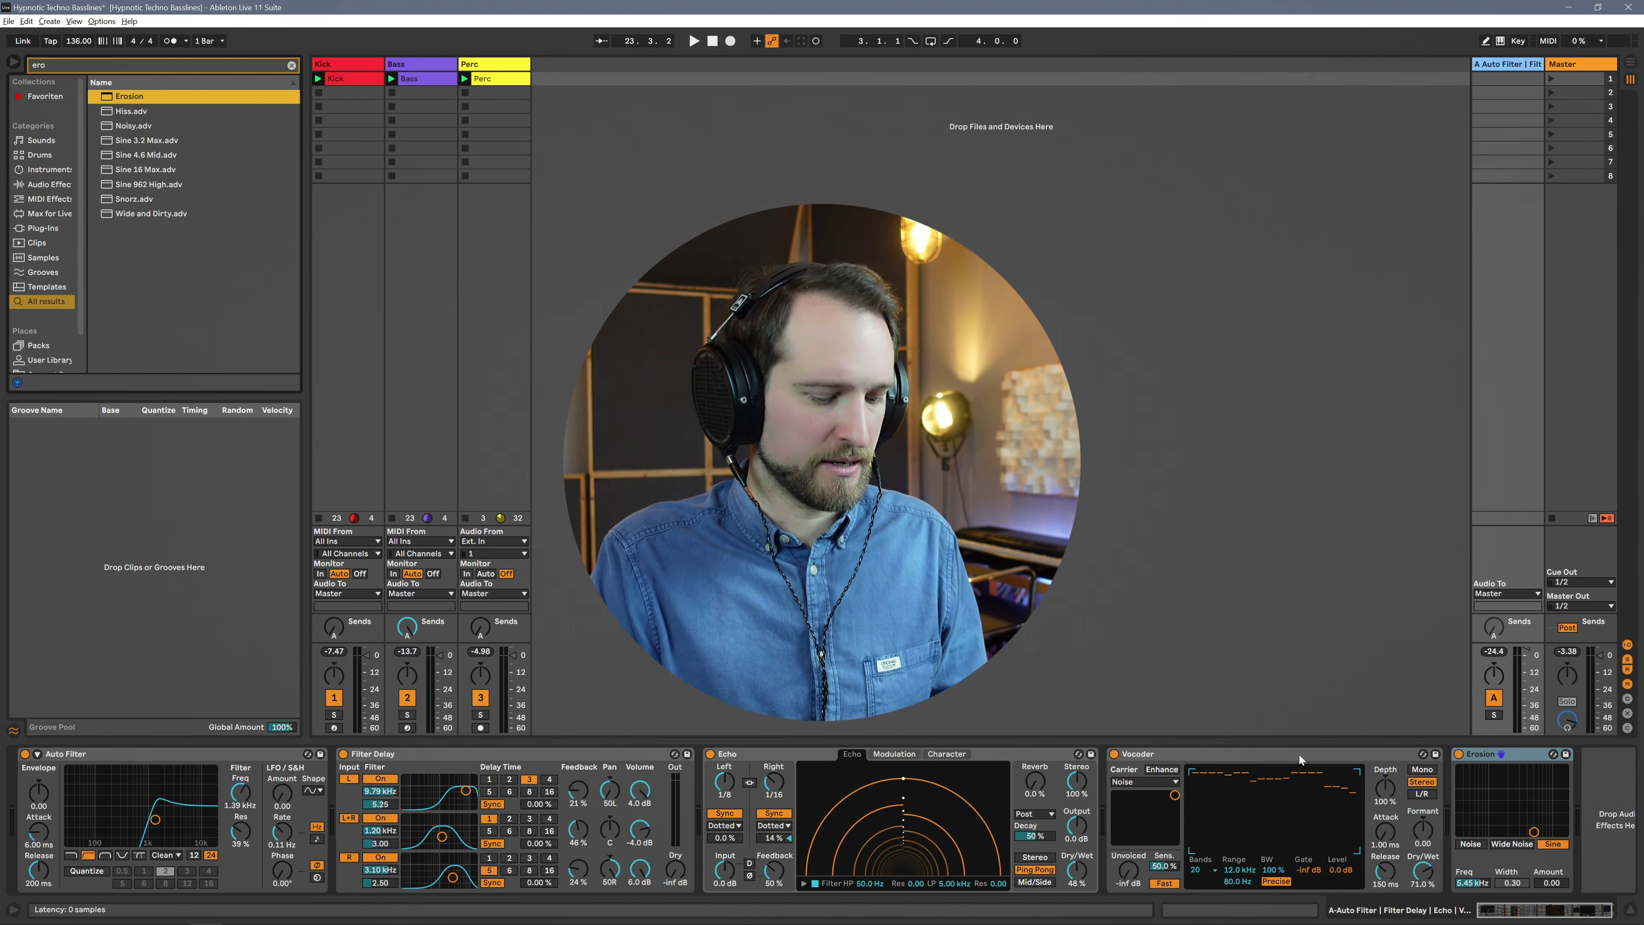
# Find LFO in the browser, add it after Erosion, and map it to Erosion's frequency.
pyautogui.write('lfo')
pyautogui.press('Down')
pyautogui.press('Return')
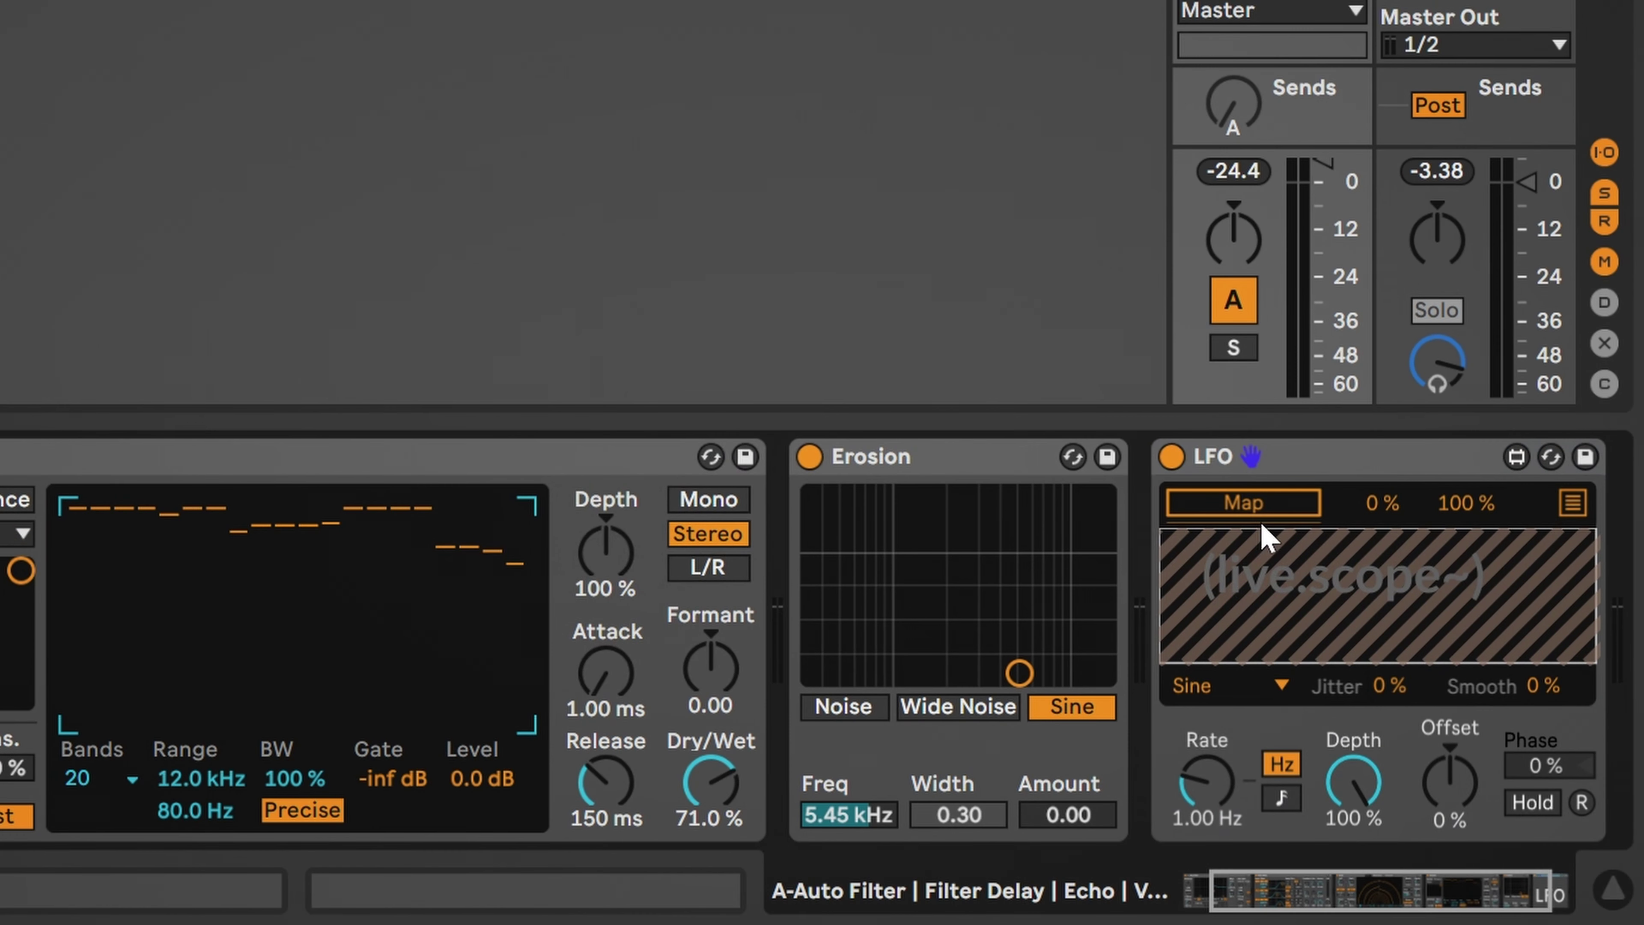
pyautogui.click(1501, 773)
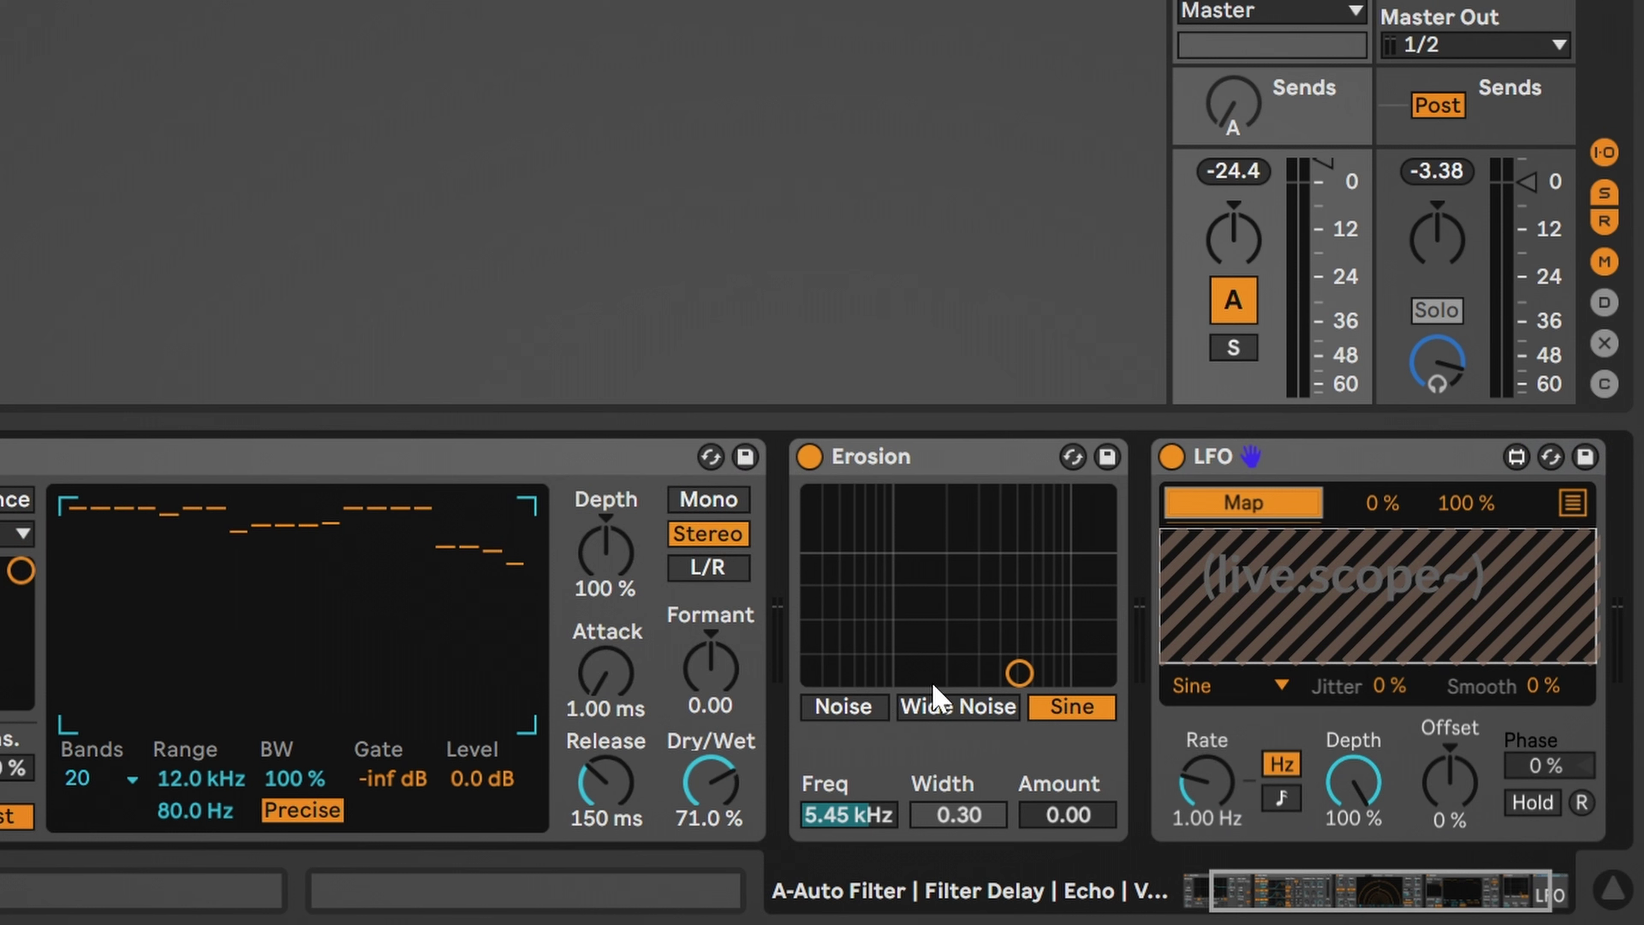
pyautogui.click(851, 815)
# Set Erosion to Wide Noise with an amount of about 21.7, and the LFO to 0.18 Hz rate, 82.7 % depth and 90 % offset.
pyautogui.moveTo(1208, 782); pyautogui.dragTo(1207, 815)
pyautogui.moveTo(1450, 783); pyautogui.dragTo(1450, 721)
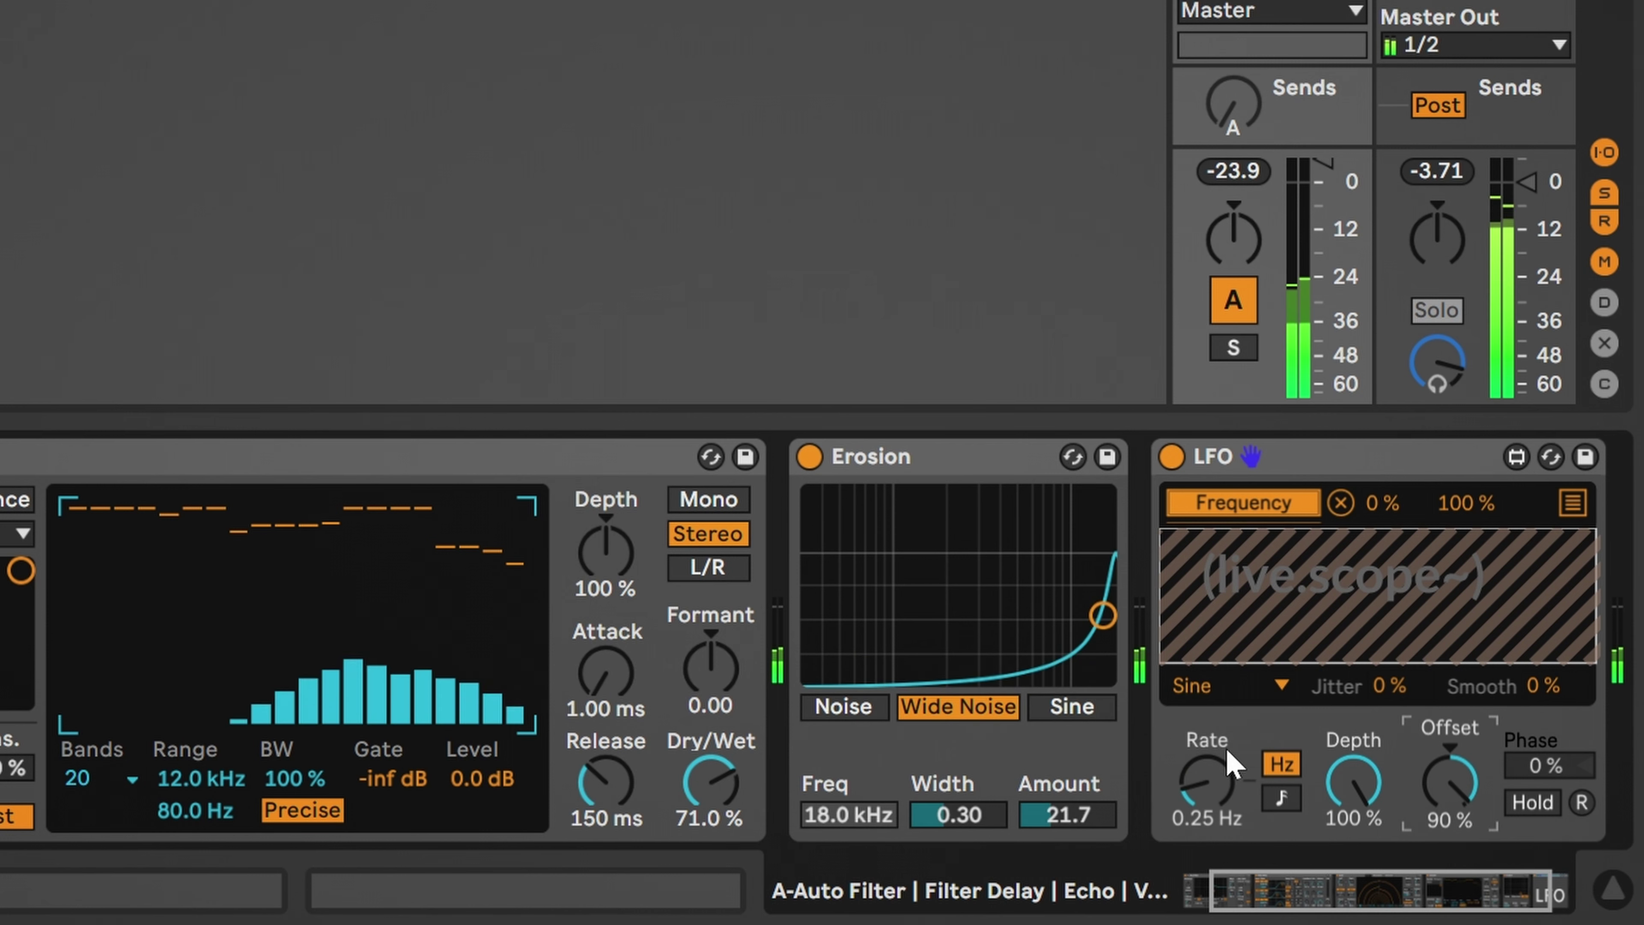
pyautogui.click(1209, 781)
pyautogui.moveTo(1209, 781)
pyautogui.mouseDown()
pyautogui.moveTo(1209, 757)
pyautogui.moveTo(1209, 787)
pyautogui.mouseUp()
pyautogui.moveTo(1377, 789); pyautogui.dragTo(1377, 809)
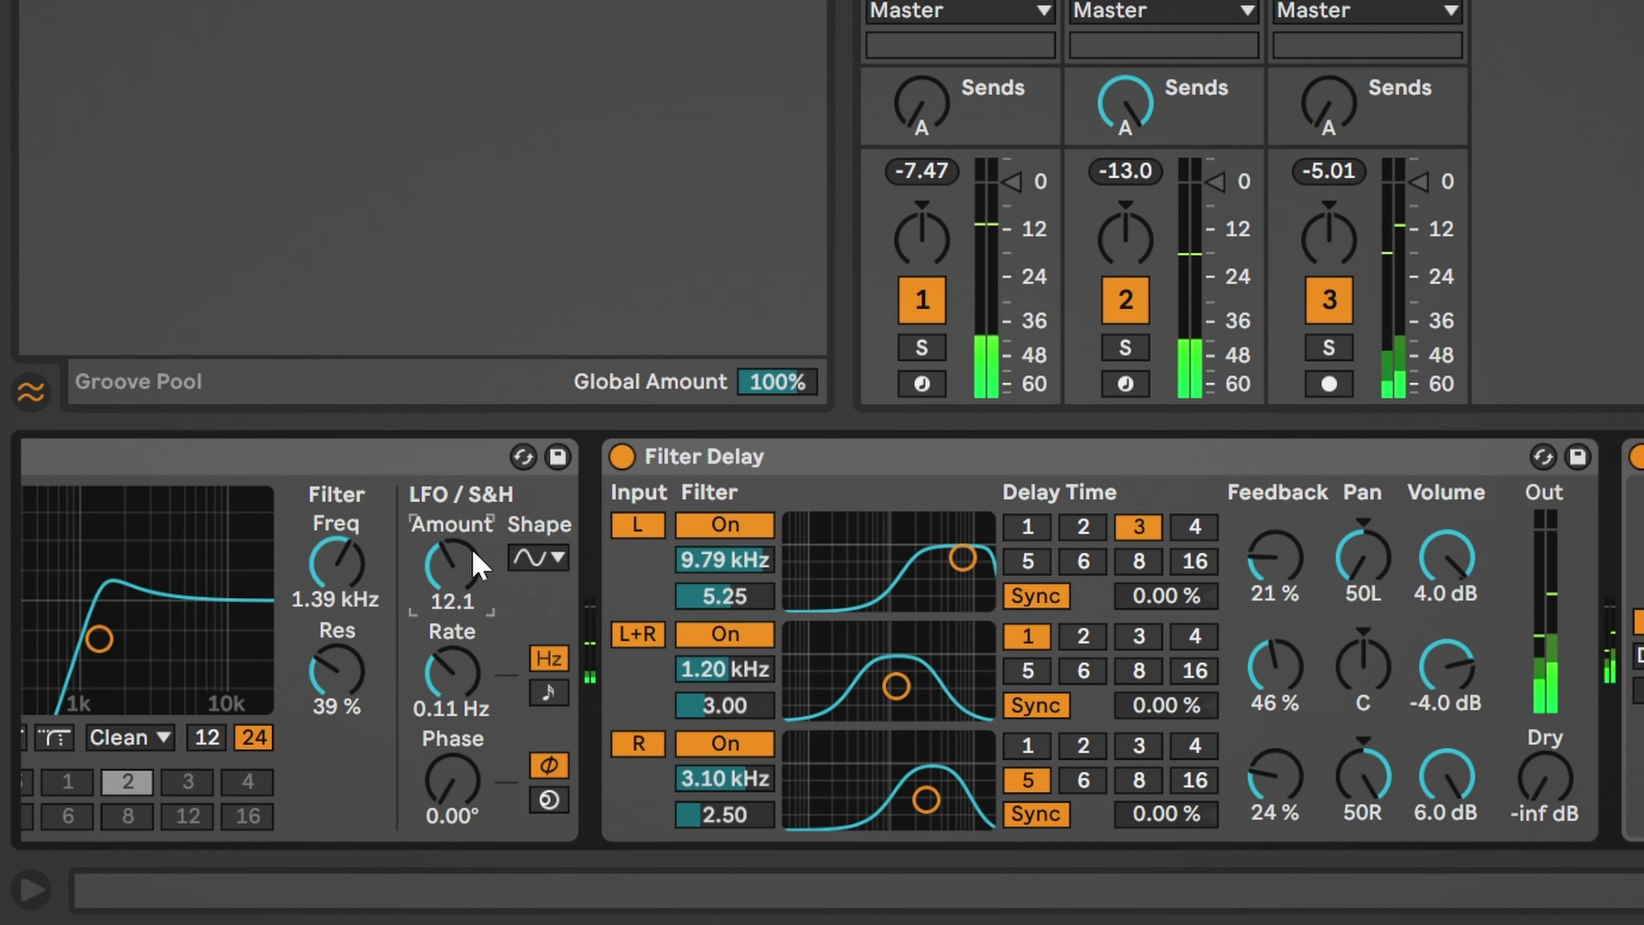
# On the return's Auto Filter, set LFO amount to 12.1, resonance to 48 %, circuit type to MS2, and drive to 4 dB.
pyautogui.moveTo(375, 670); pyautogui.dragTo(375, 645)
pyautogui.click(134, 748)
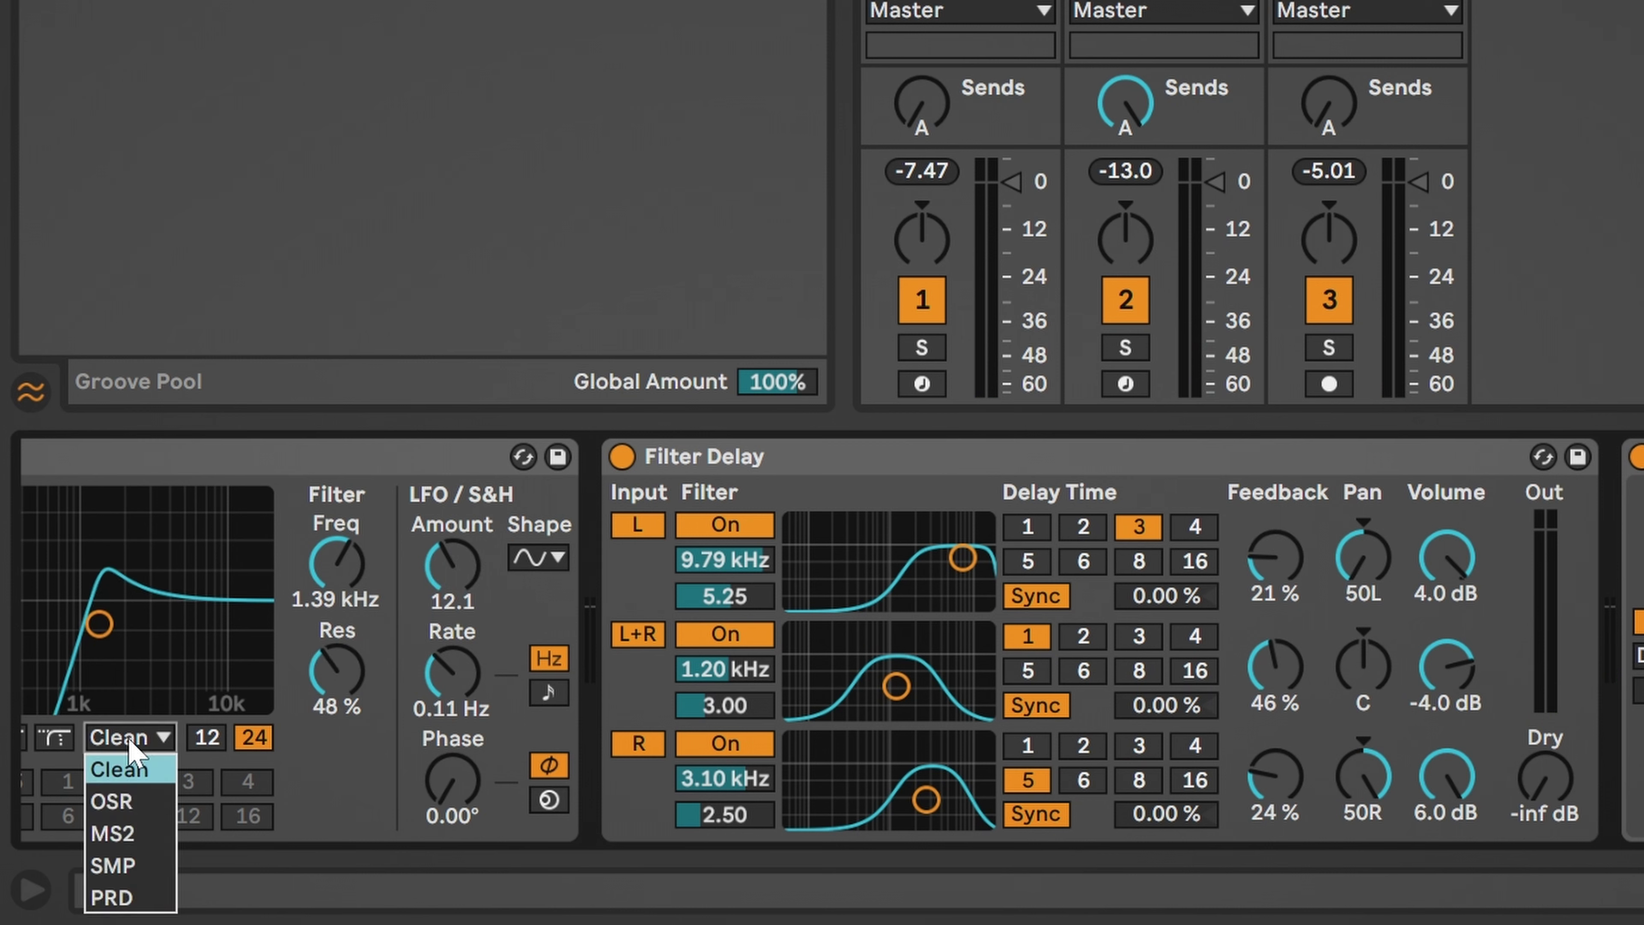
pyautogui.click(126, 830)
pyautogui.click(310, 786)
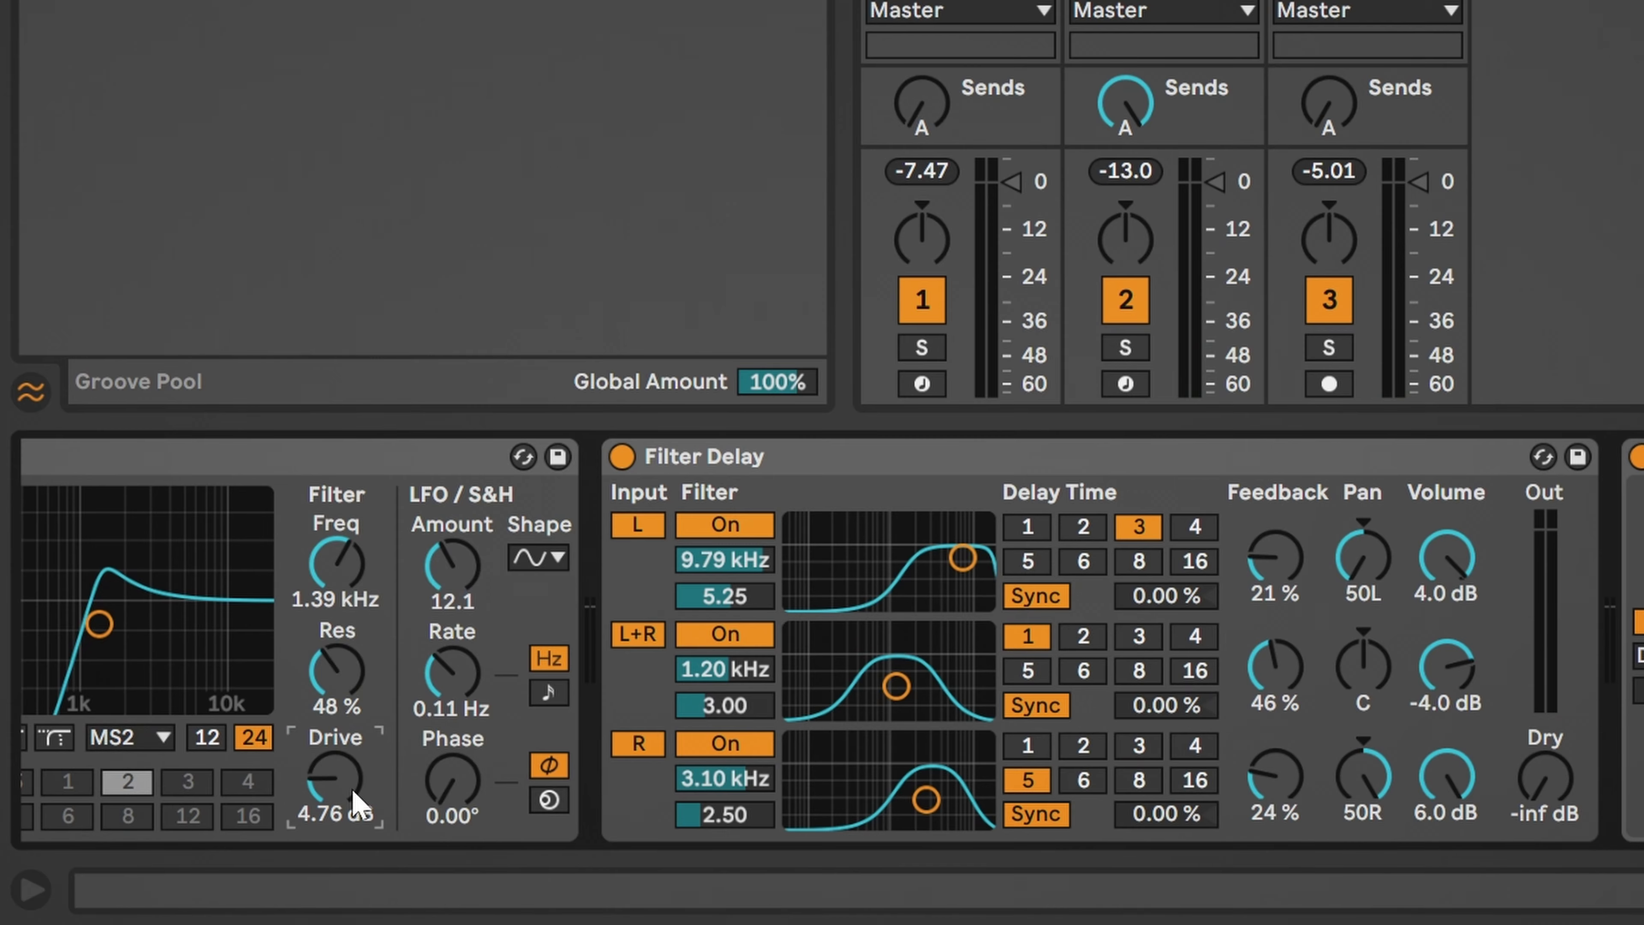
pyautogui.press('space')
pyautogui.moveTo(353, 791); pyautogui.dragTo(352, 793)
pyautogui.moveTo(123, 870); pyautogui.dragTo(123, 875)
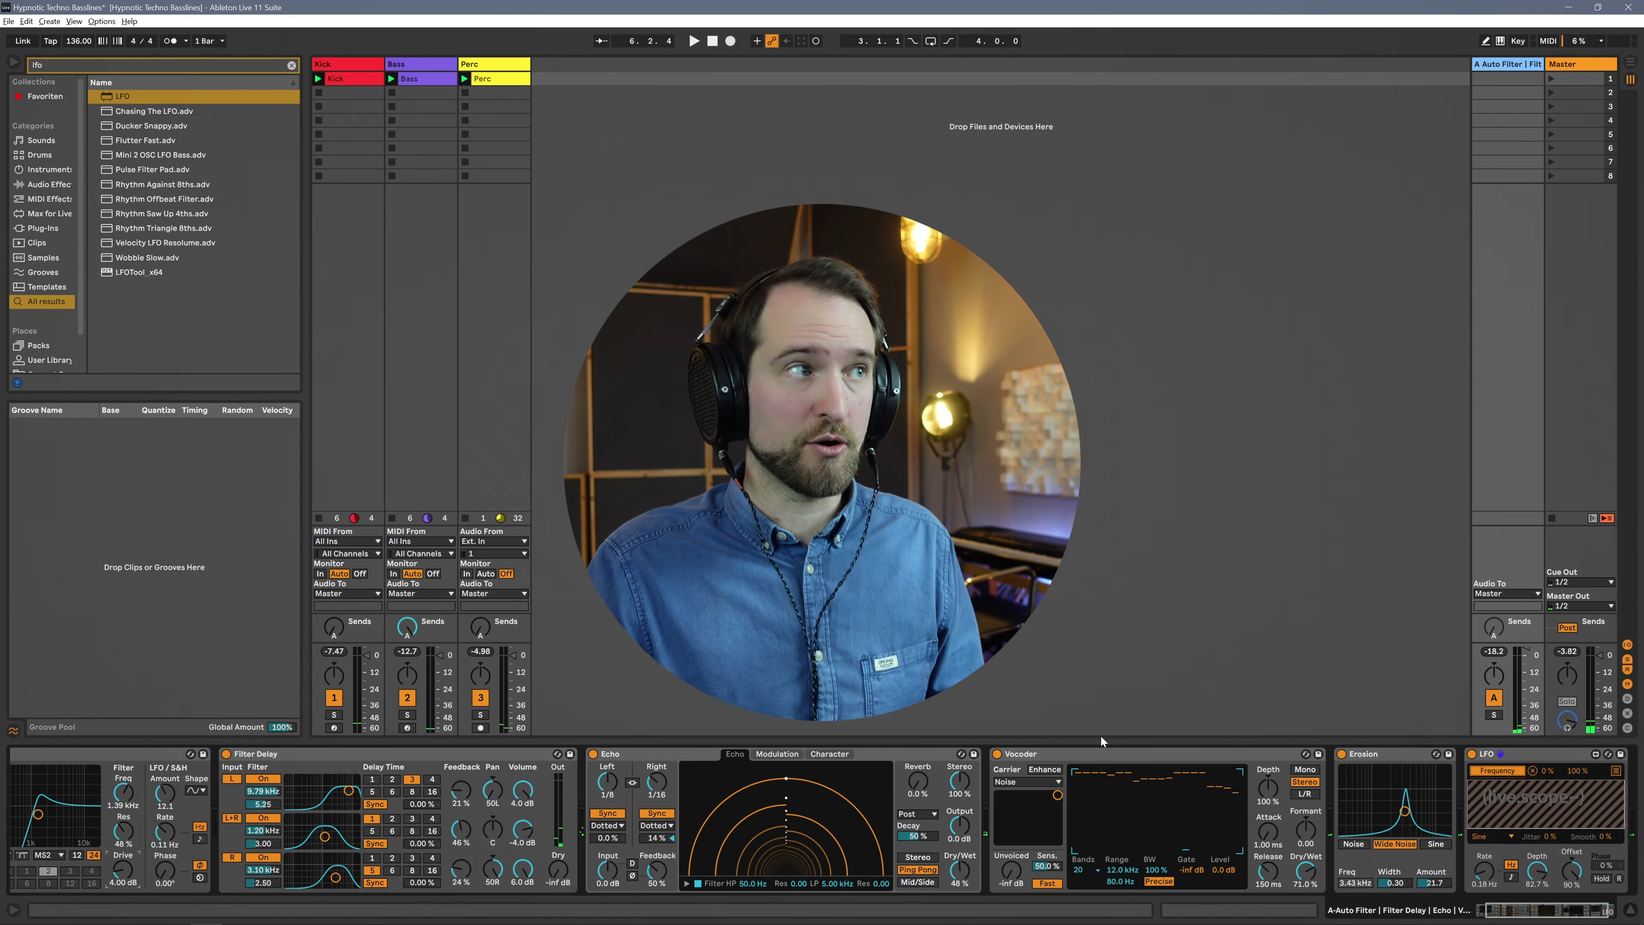
# Find Hybrid Reverb in the browser and add it after the LFO on the return track.
pyautogui.hotkey('ctrl', 'f')
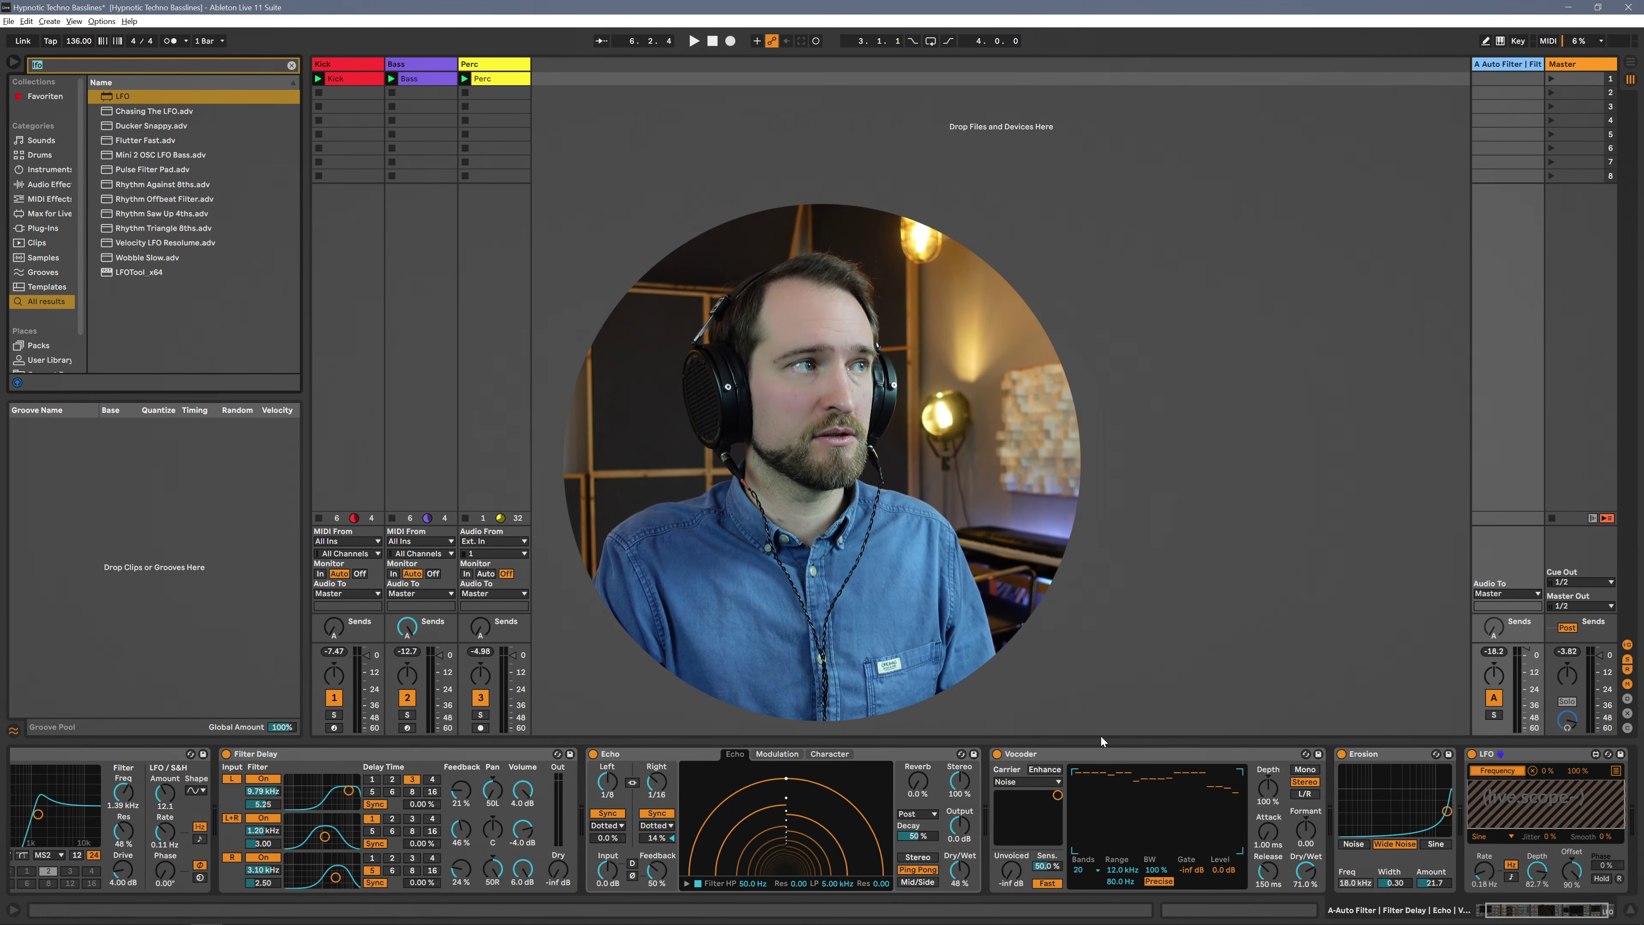
pyautogui.write('rever')
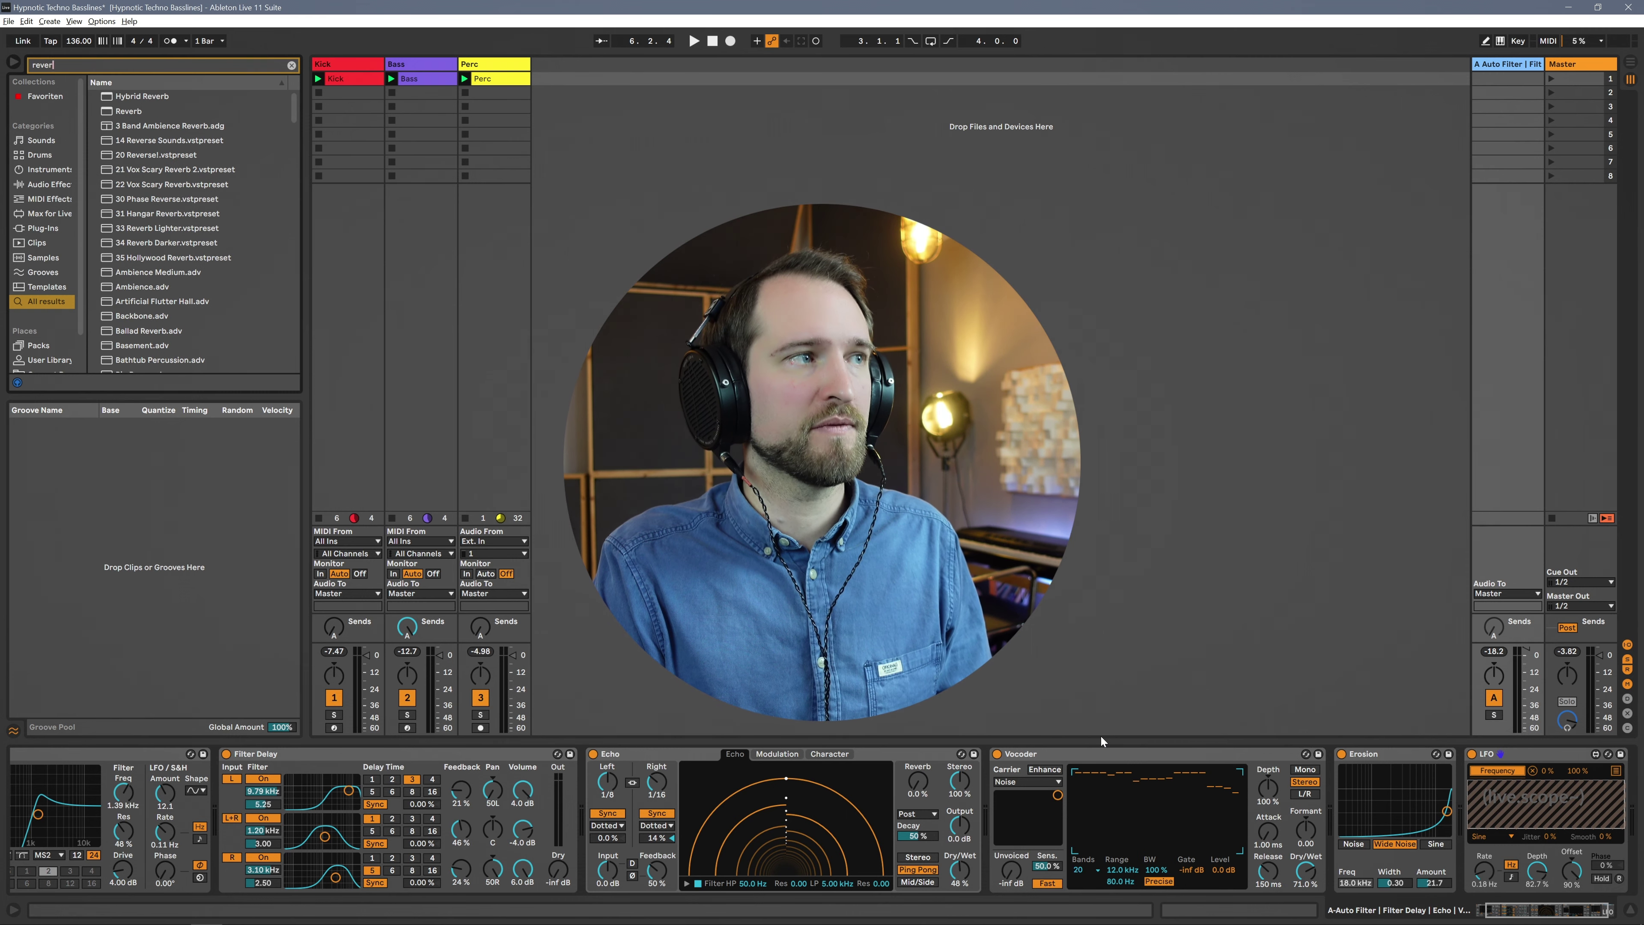
pyautogui.write('b')
pyautogui.press('Down')
pyautogui.press('Return')
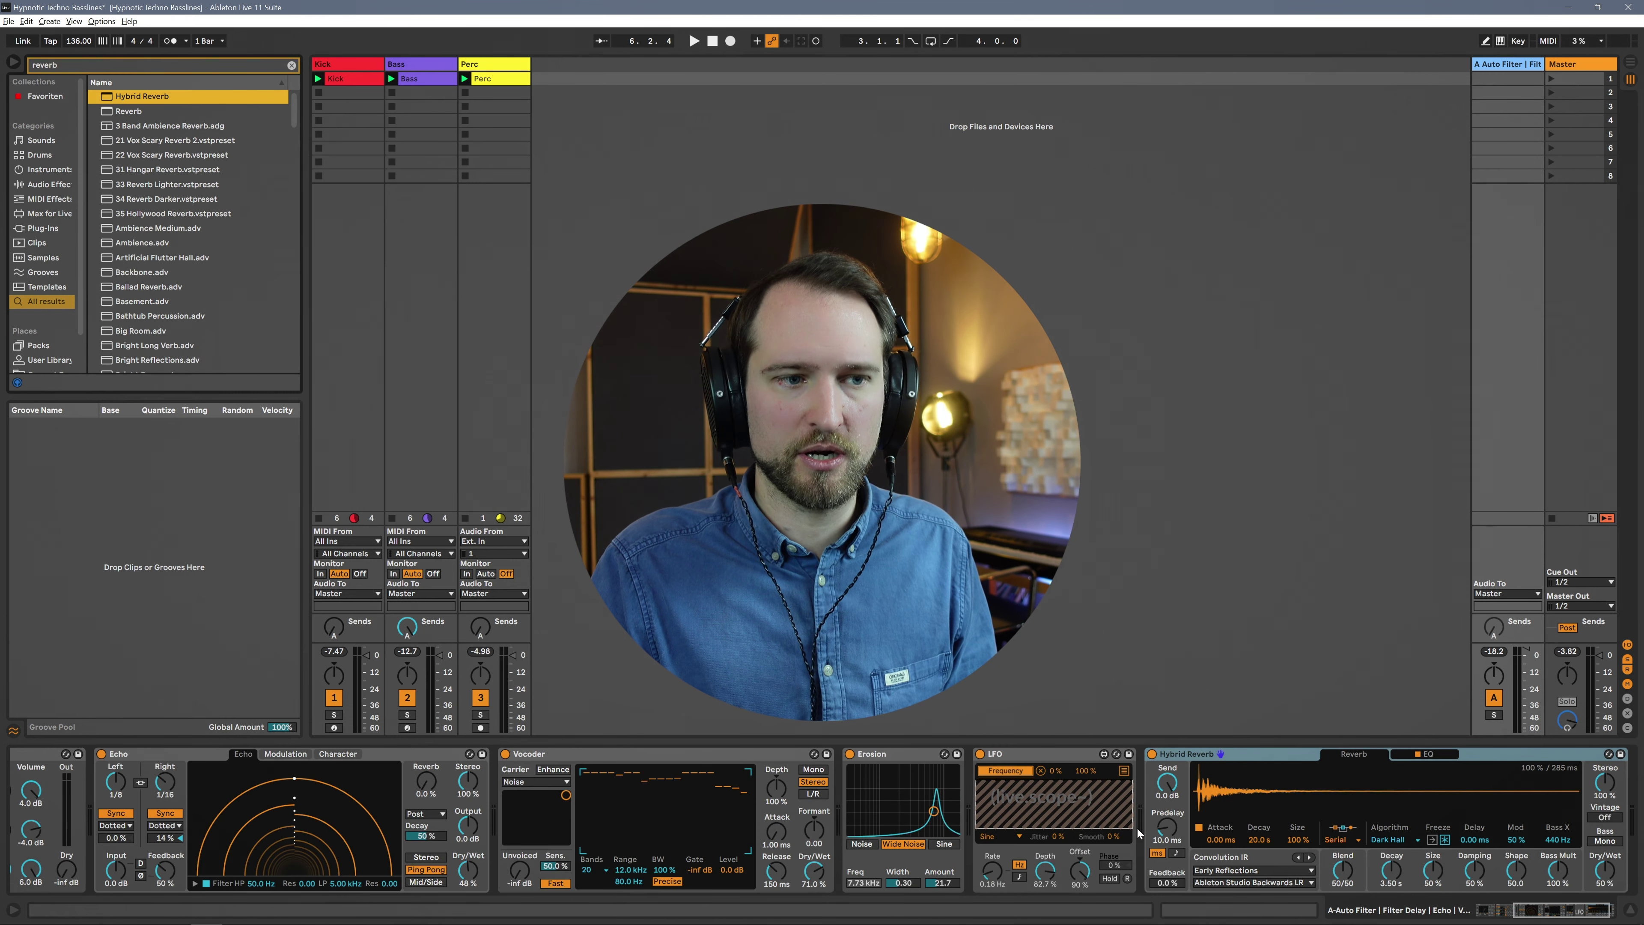
# Choose the Plates convolution category in Hybrid Reverb, set its Dry/Wet to about 24 %, and audition the result.
pyautogui.click(1275, 871)
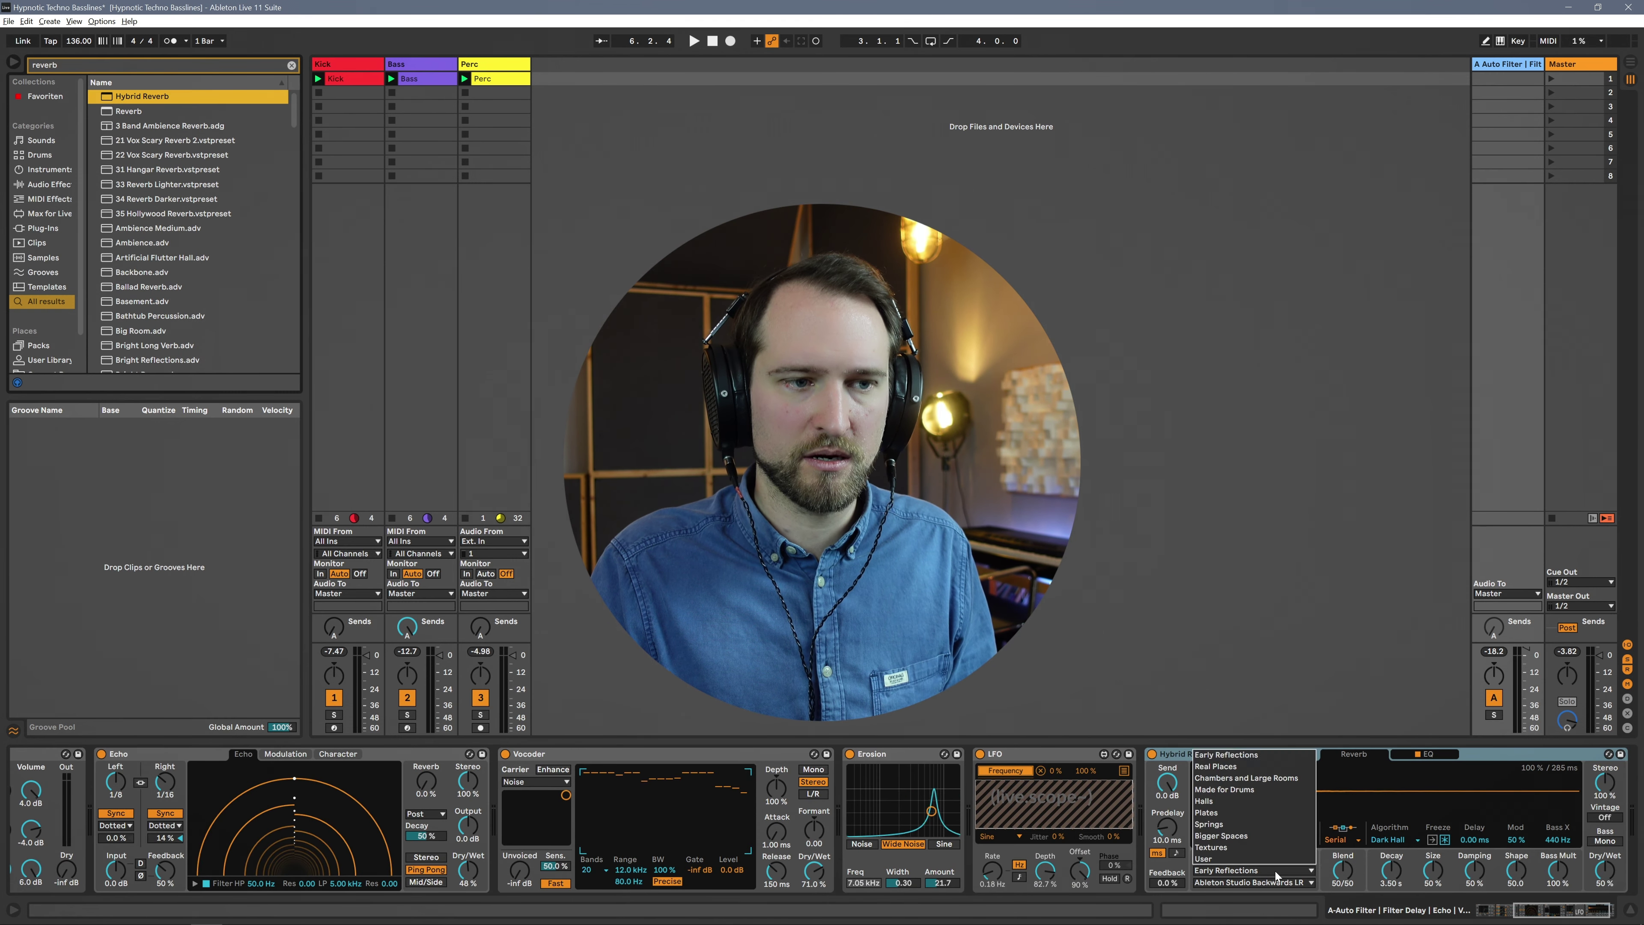
pyautogui.click(1206, 812)
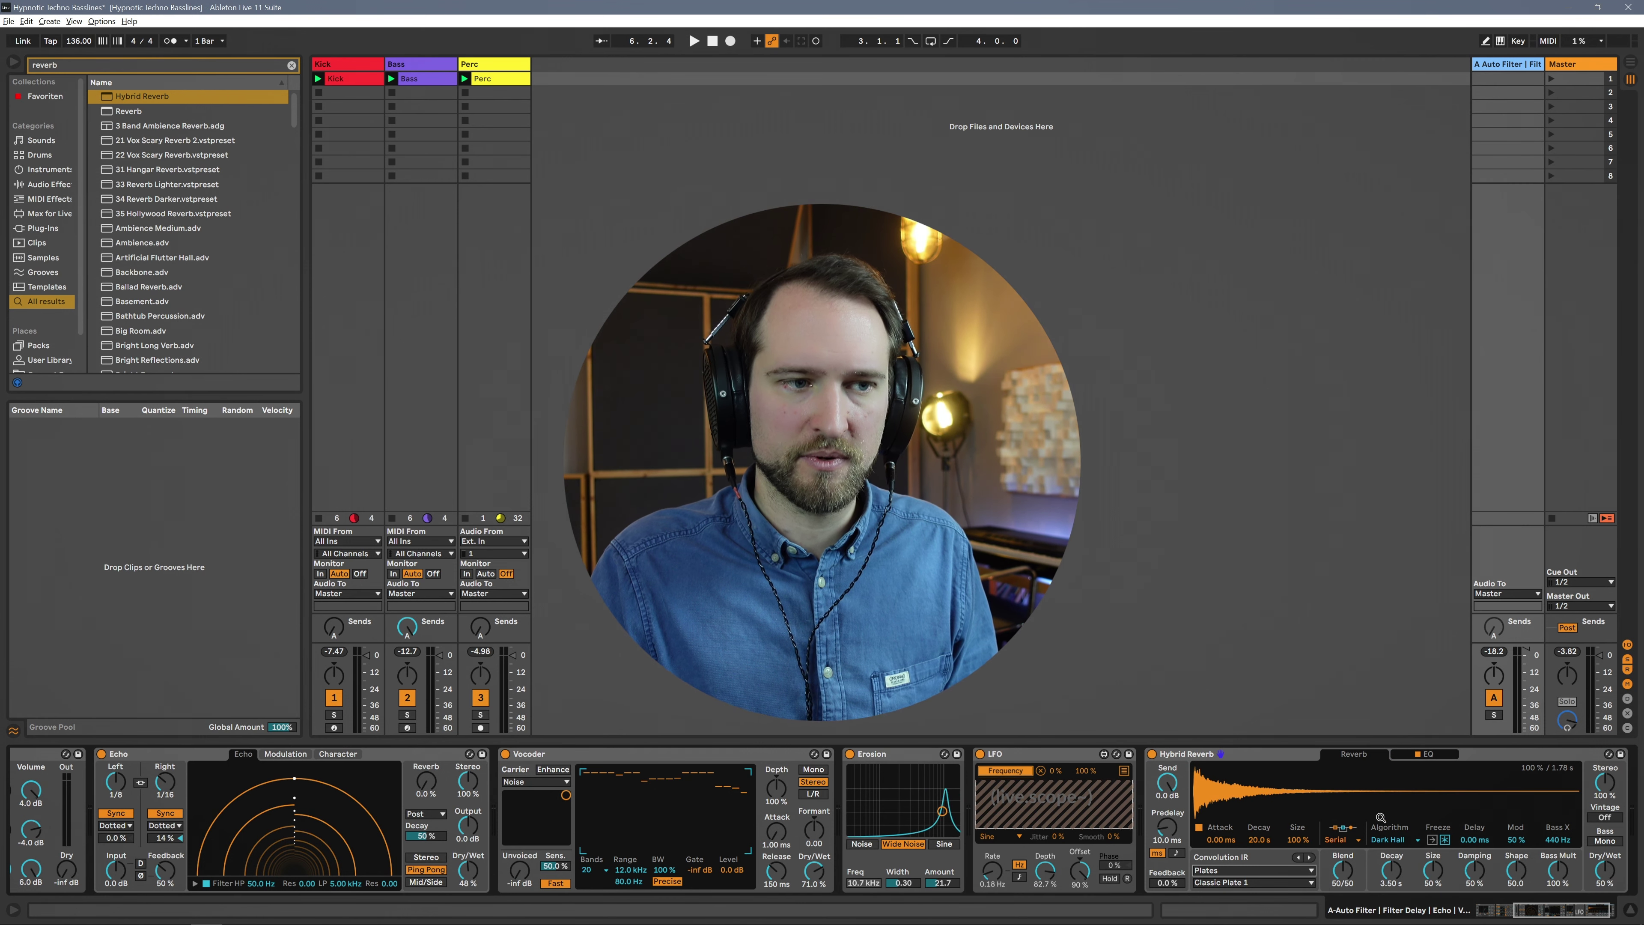
pyautogui.moveTo(1606, 871)
pyautogui.mouseDown()
pyautogui.moveTo(1605, 893)
pyautogui.moveTo(1605, 868)
pyautogui.mouseUp()
pyautogui.press('space')
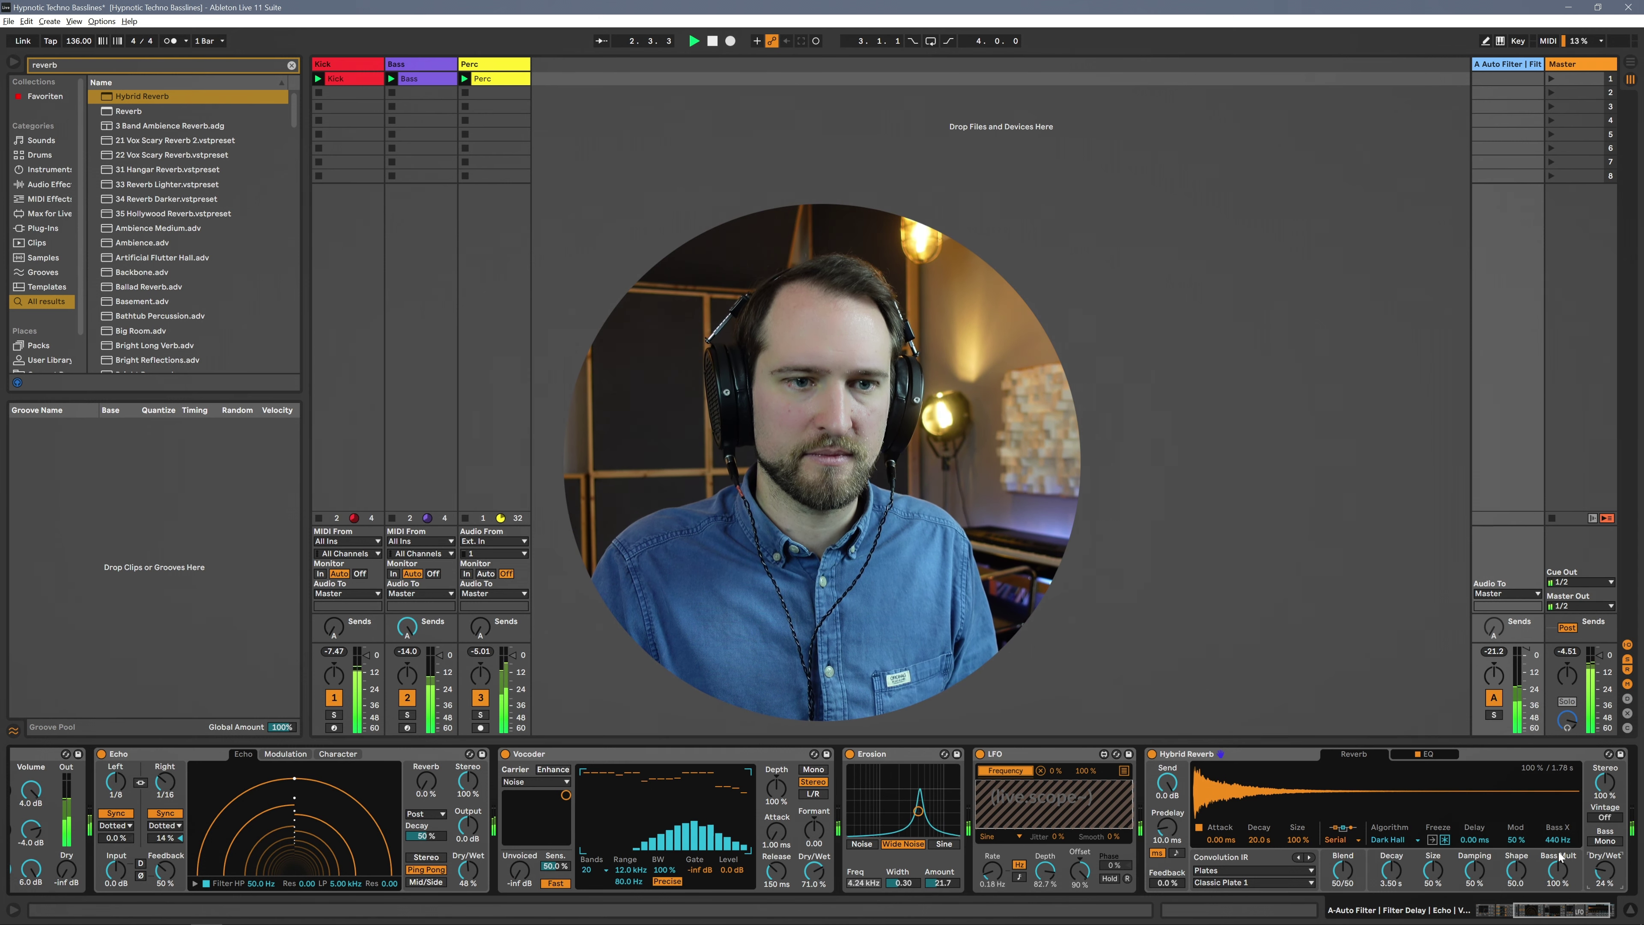
pyautogui.press('space')
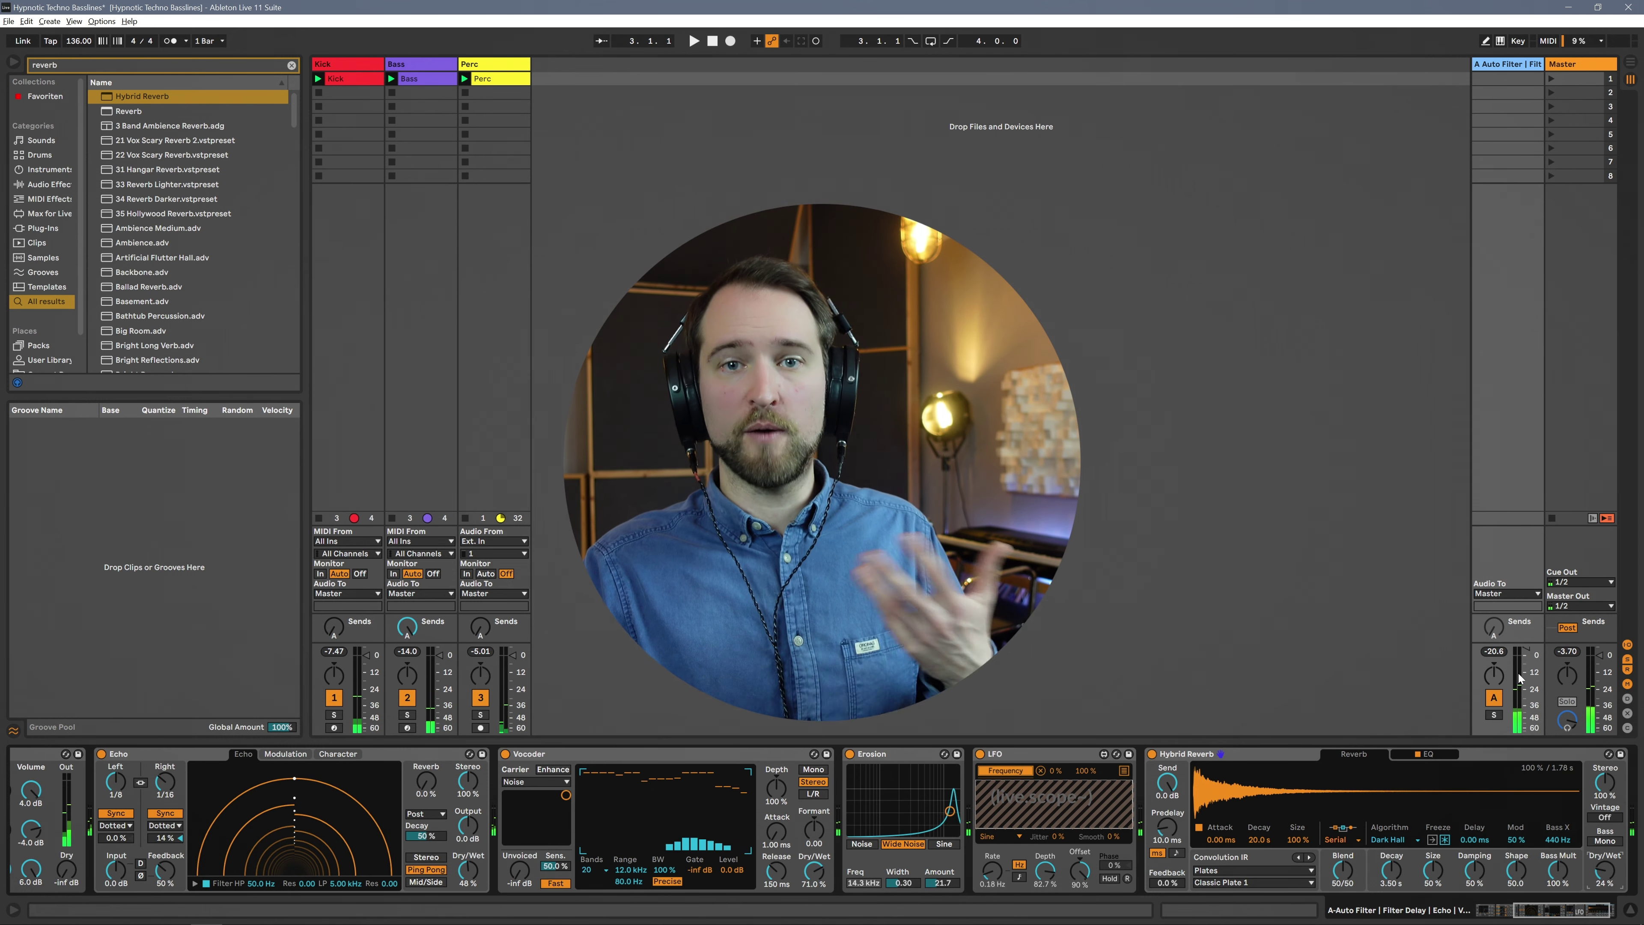
# Pull the return track's volume all the way down, and bring it back up to about 0 dB during playback.
pyautogui.moveTo(1528, 650); pyautogui.dragTo(1527, 662)
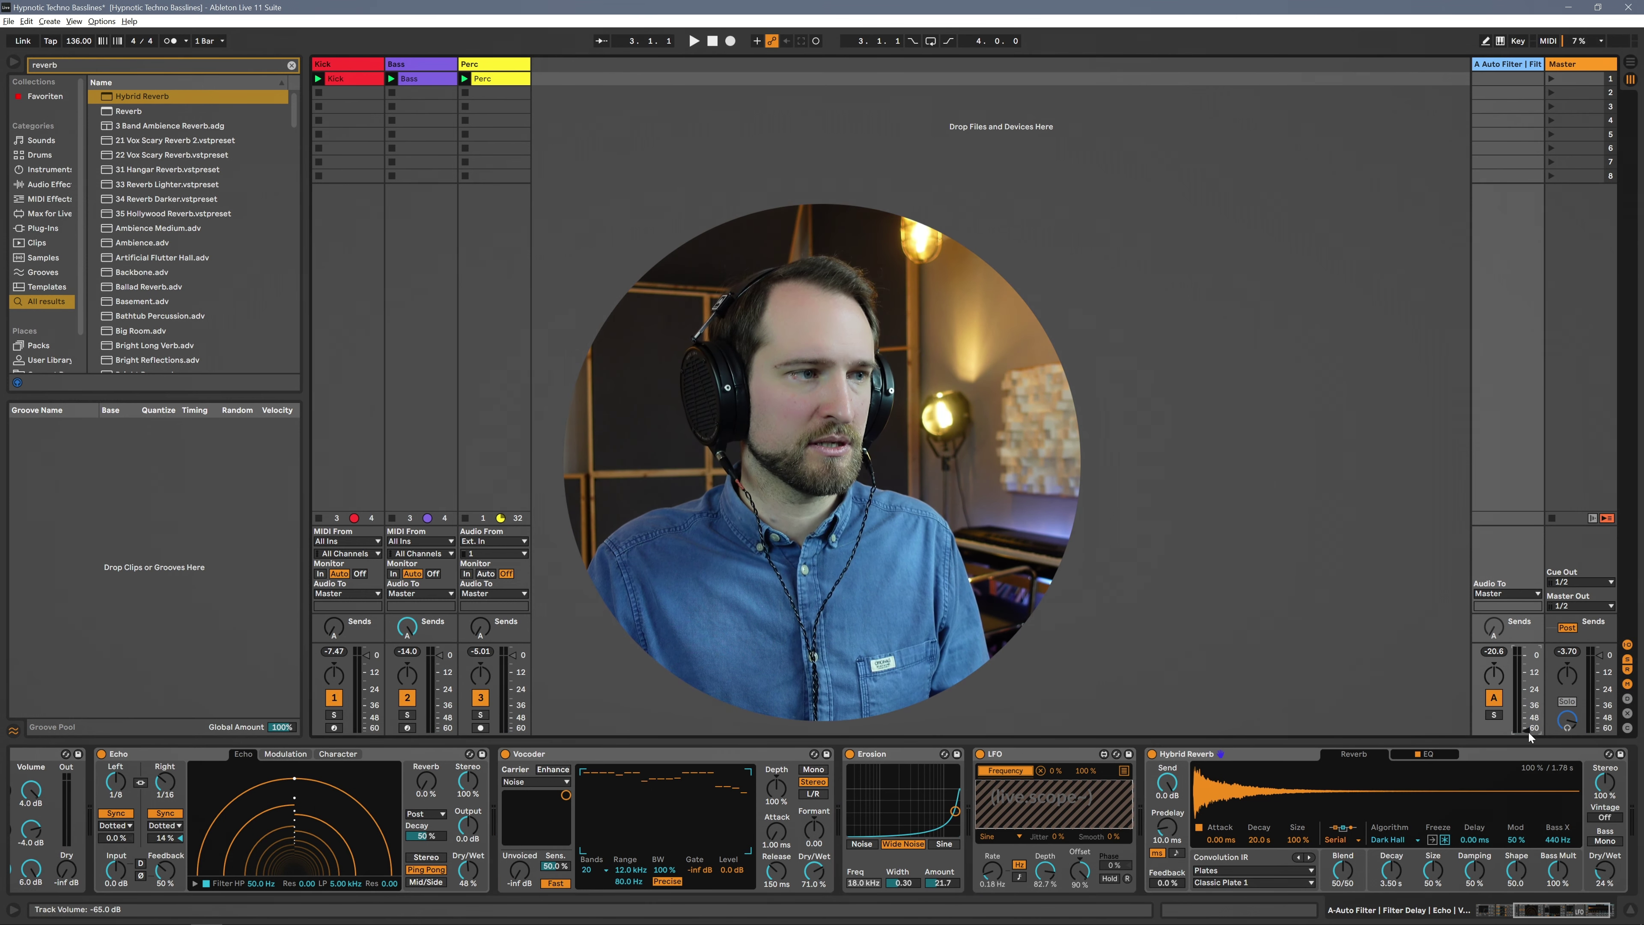
pyautogui.moveTo(1526, 677); pyautogui.dragTo(1527, 661)
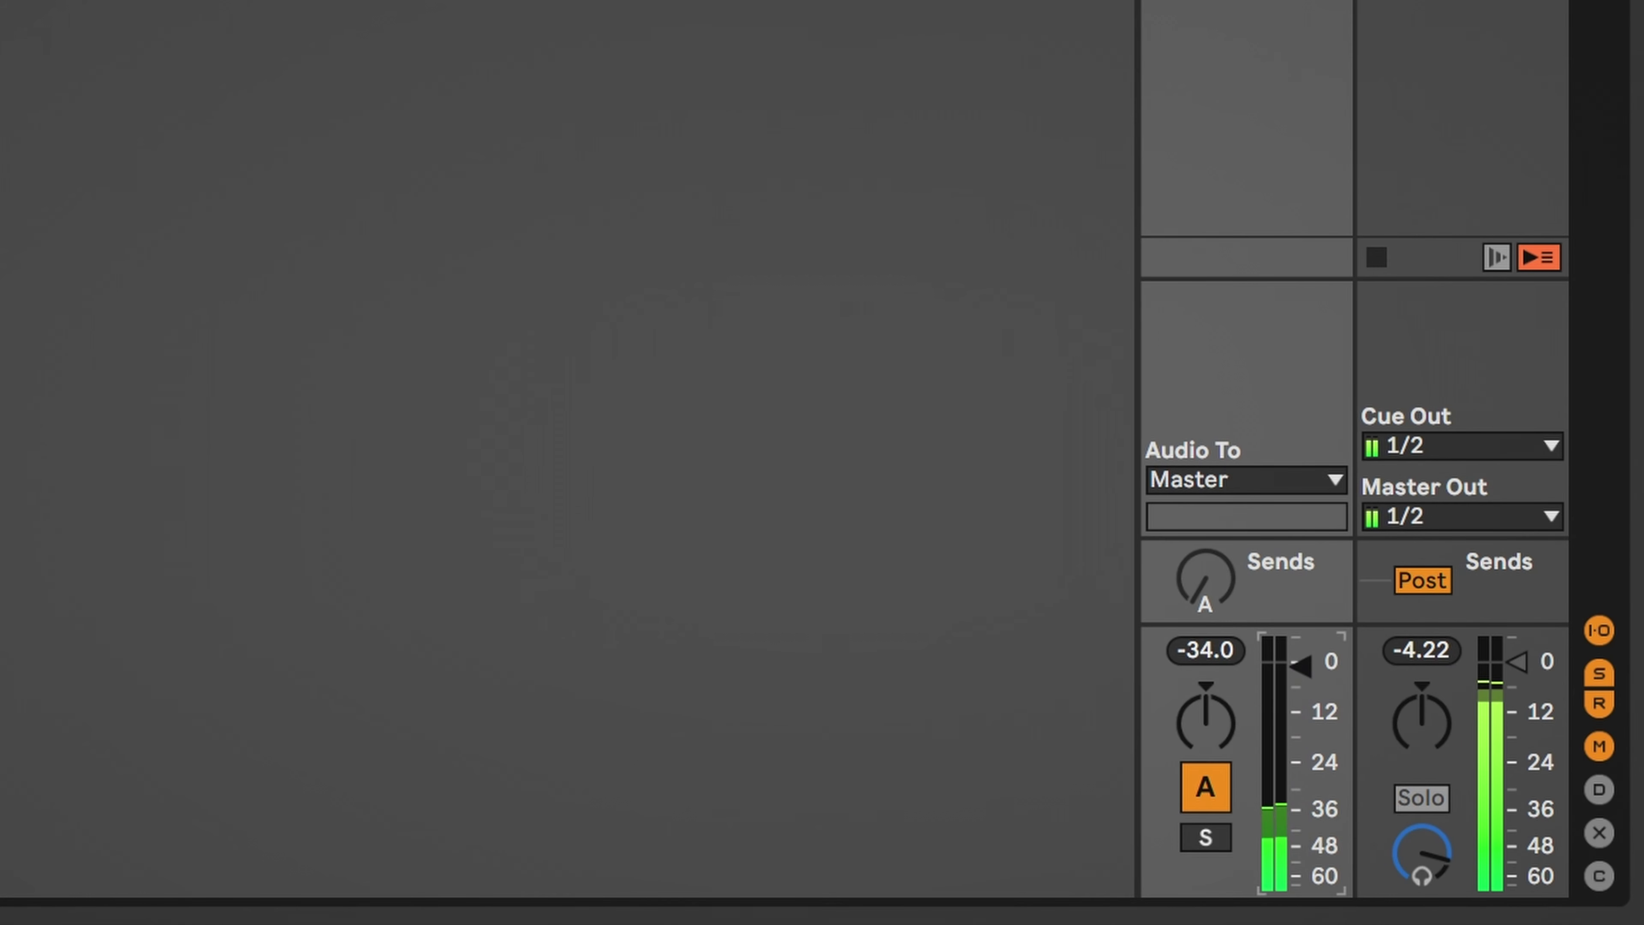